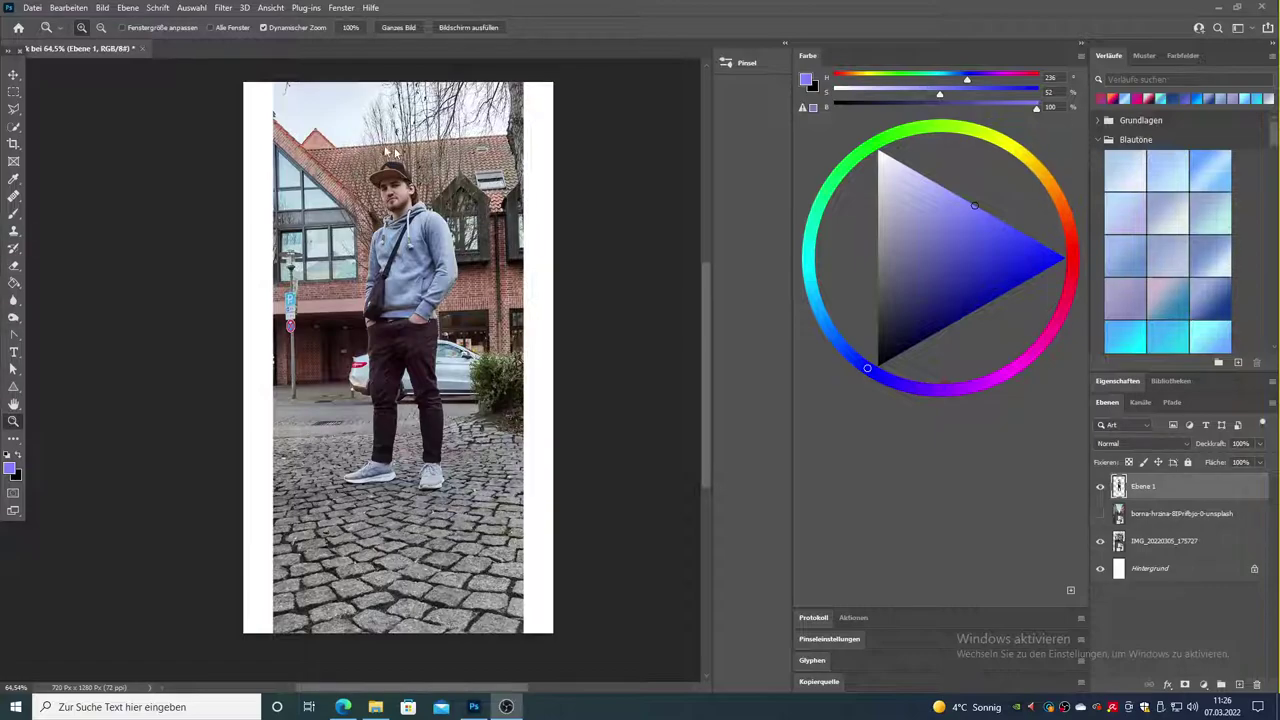
- Show the borna-hrzina street layer behind the cut-out man on Ebene 1
{"action": "left_click", "coordinate": [1100, 513]}
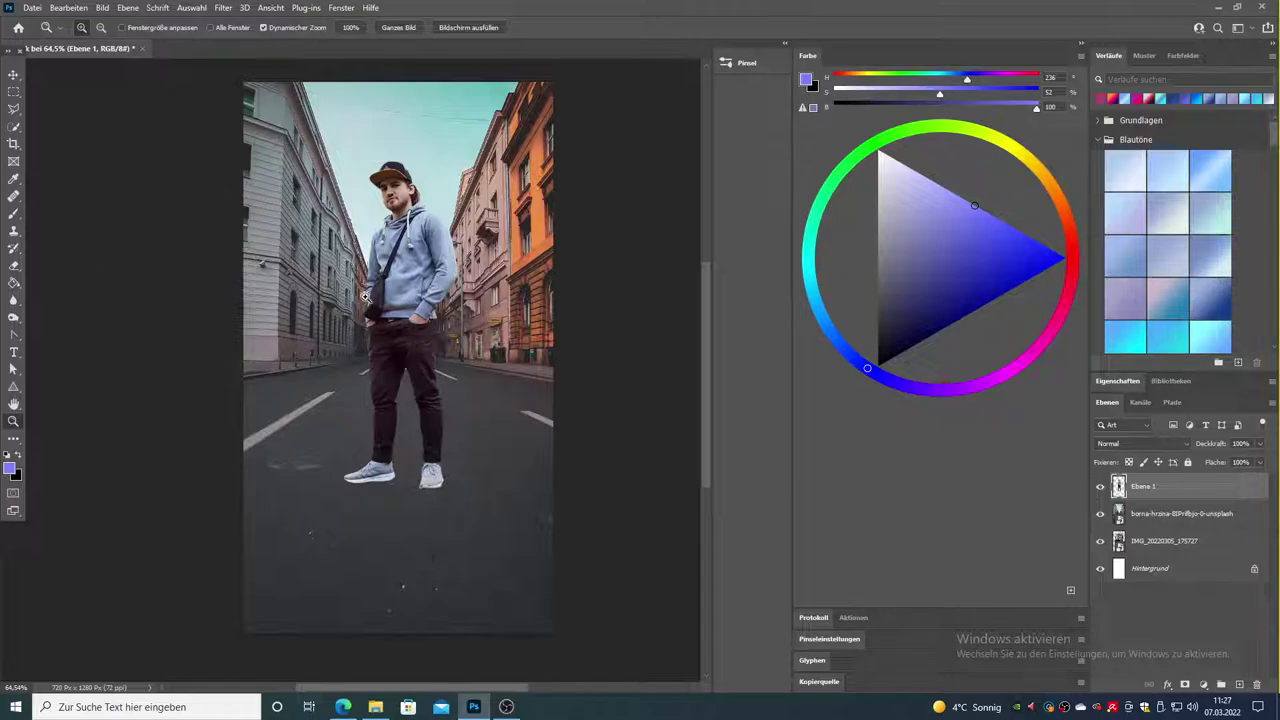
- Apply Auto Tone, Auto Contrast and Auto Color to the man, then zoom in and out to check
{"action": "left_click", "coordinate": [103, 8]}
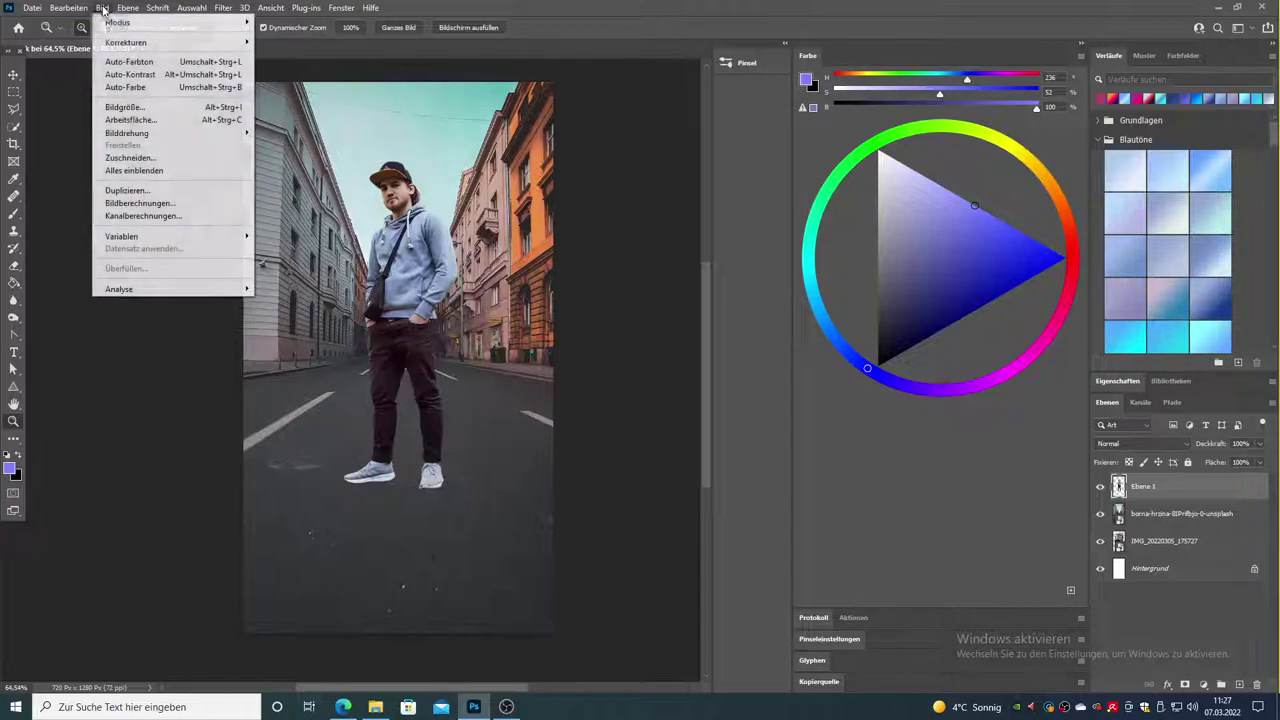
{"action": "left_click", "coordinate": [160, 64]}
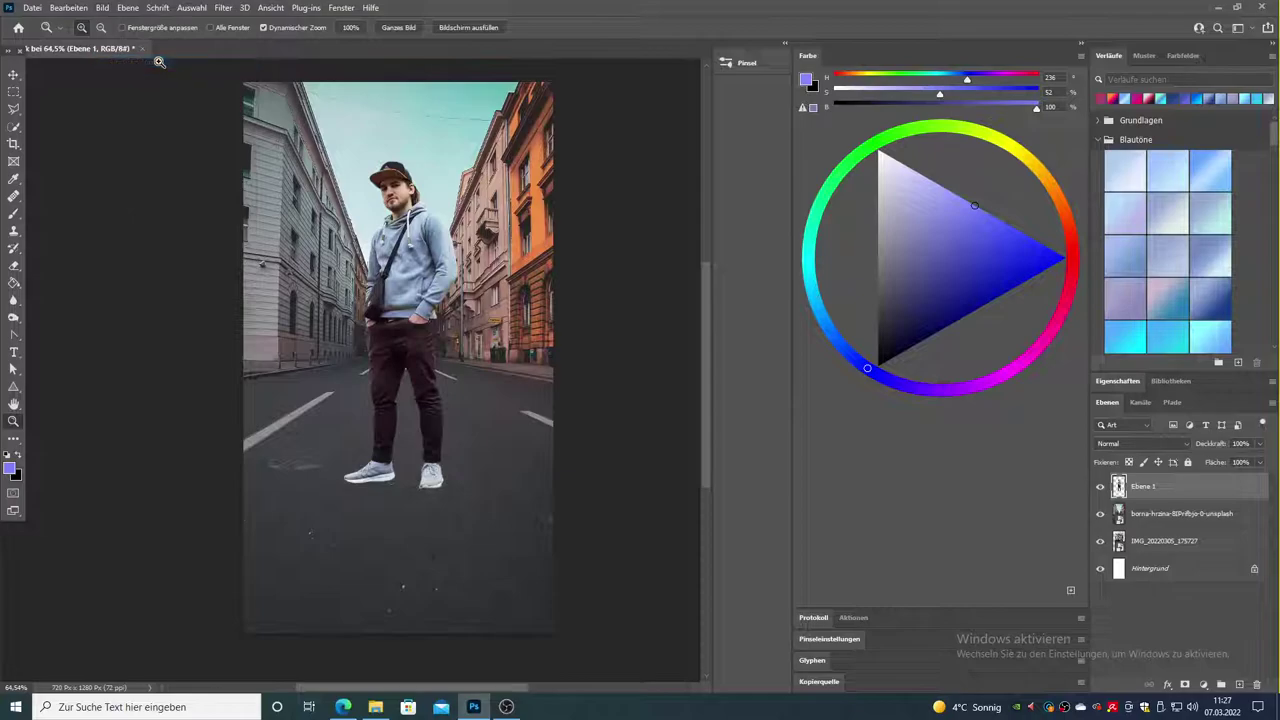
{"action": "left_click", "coordinate": [104, 9]}
{"action": "left_click", "coordinate": [150, 75]}
{"action": "left_click", "coordinate": [102, 8]}
{"action": "left_click", "coordinate": [129, 88]}
{"action": "left_click_drag", "start_coordinate": [383, 284], "coordinate": [408, 301]}
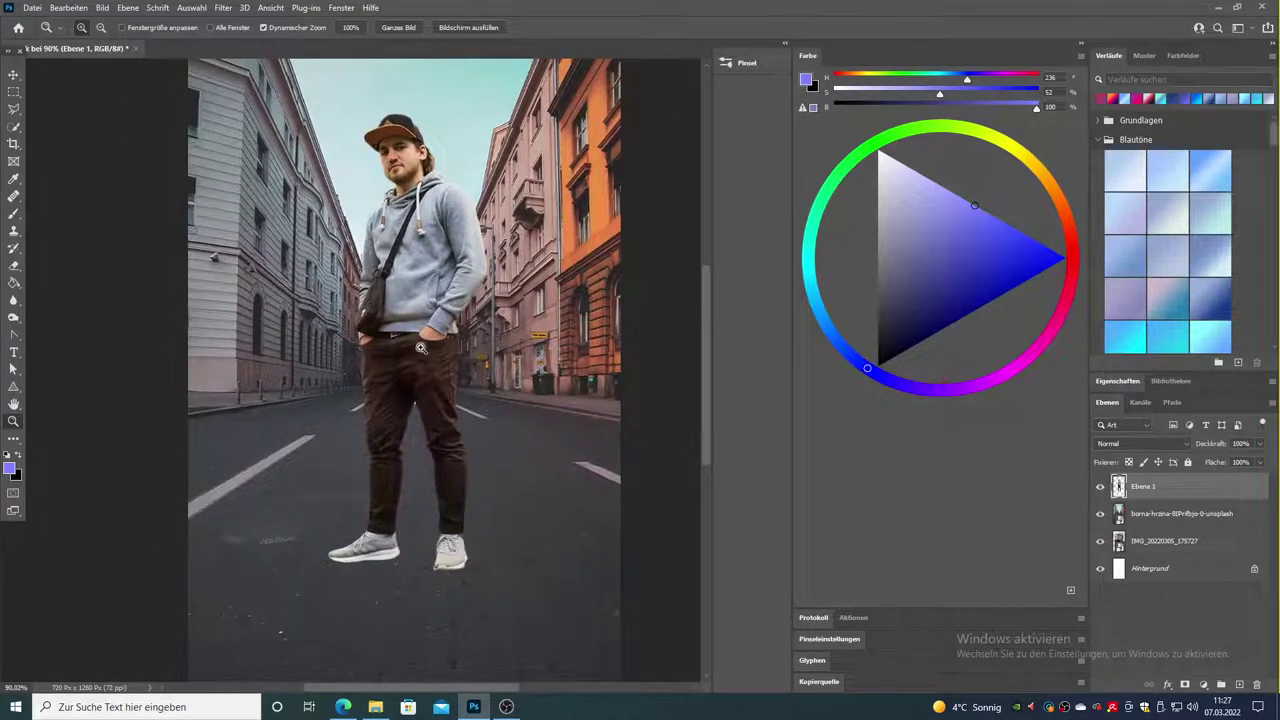
{"action": "left_click_drag", "start_coordinate": [542, 418], "coordinate": [523, 423]}
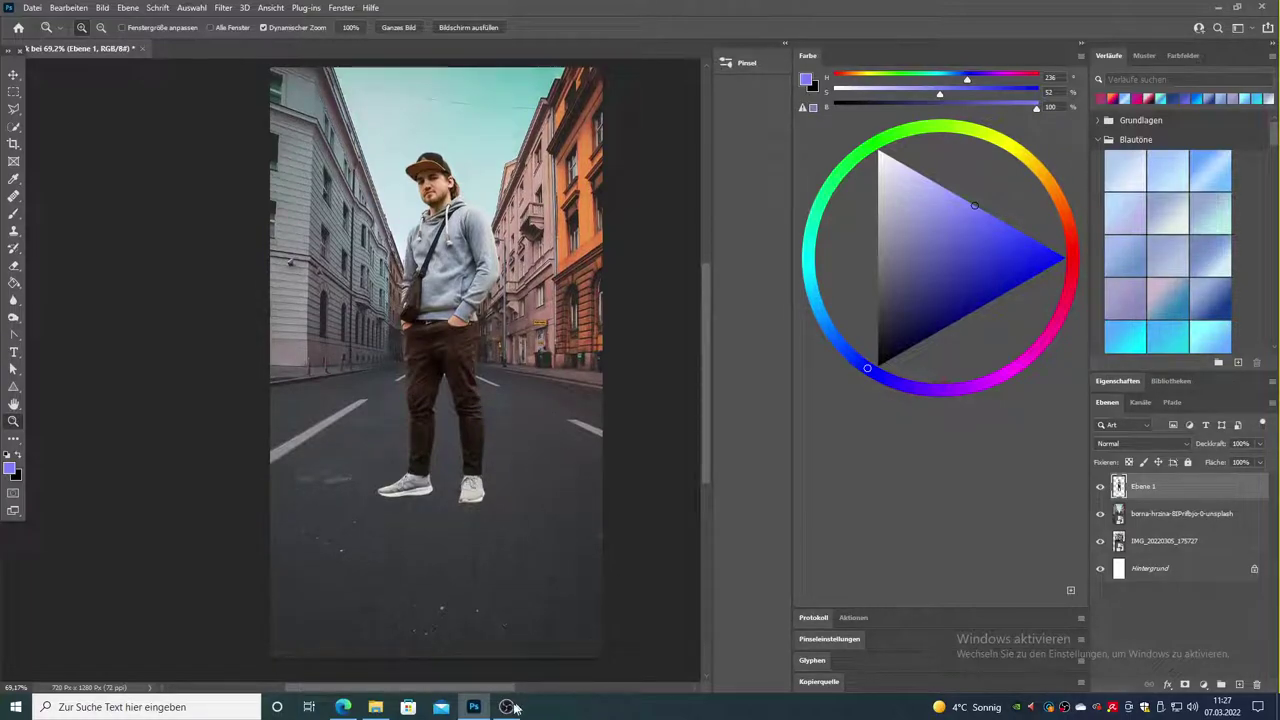
{"action": "left_click_drag", "start_coordinate": [476, 688], "coordinate": [485, 688]}
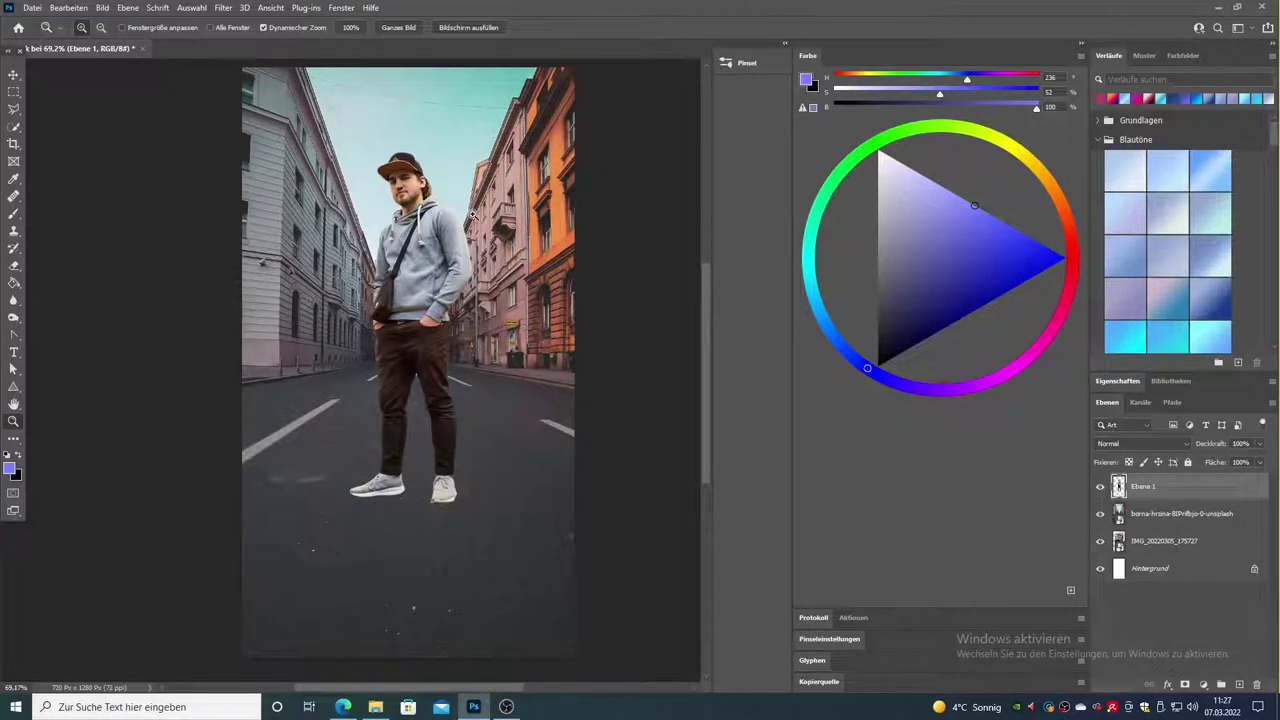
- Duplicate Ebene 1 as 'Ebene 1 Kopie' and keep the copy selected
{"action": "left_click", "coordinate": [15, 76]}
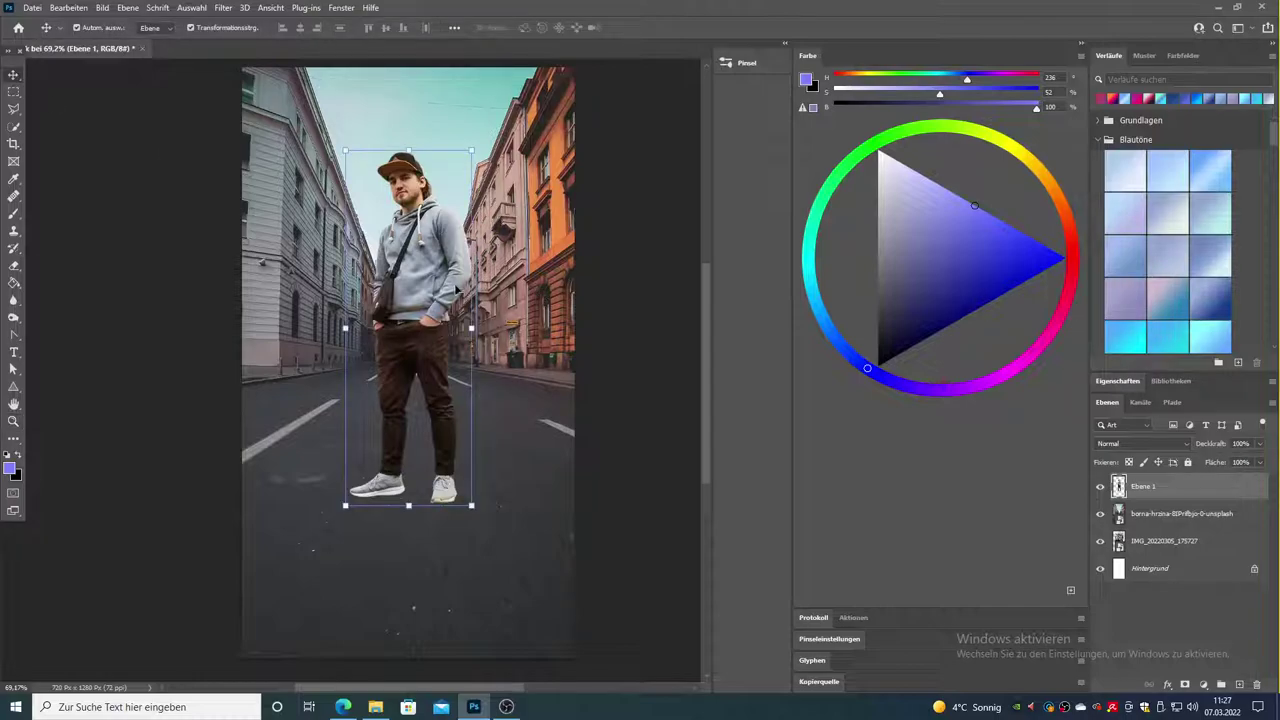
{"action": "right_click", "coordinate": [430, 270]}
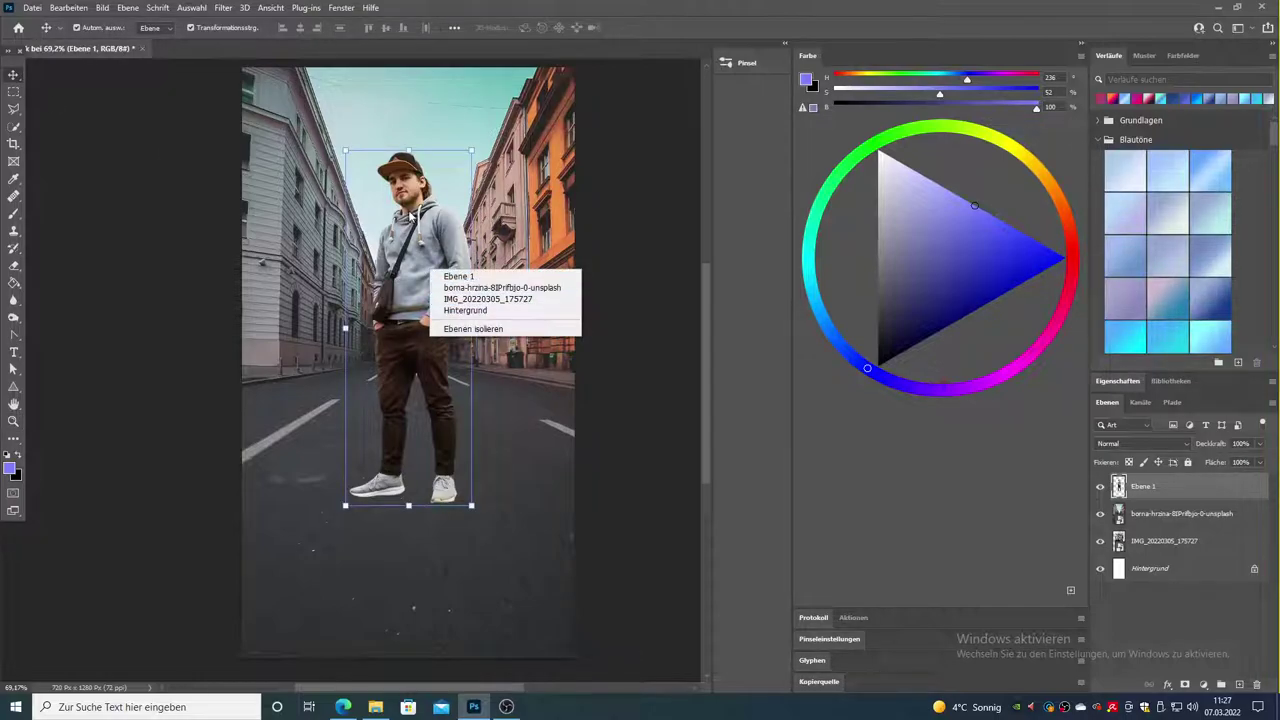
{"action": "left_click", "coordinate": [427, 224]}
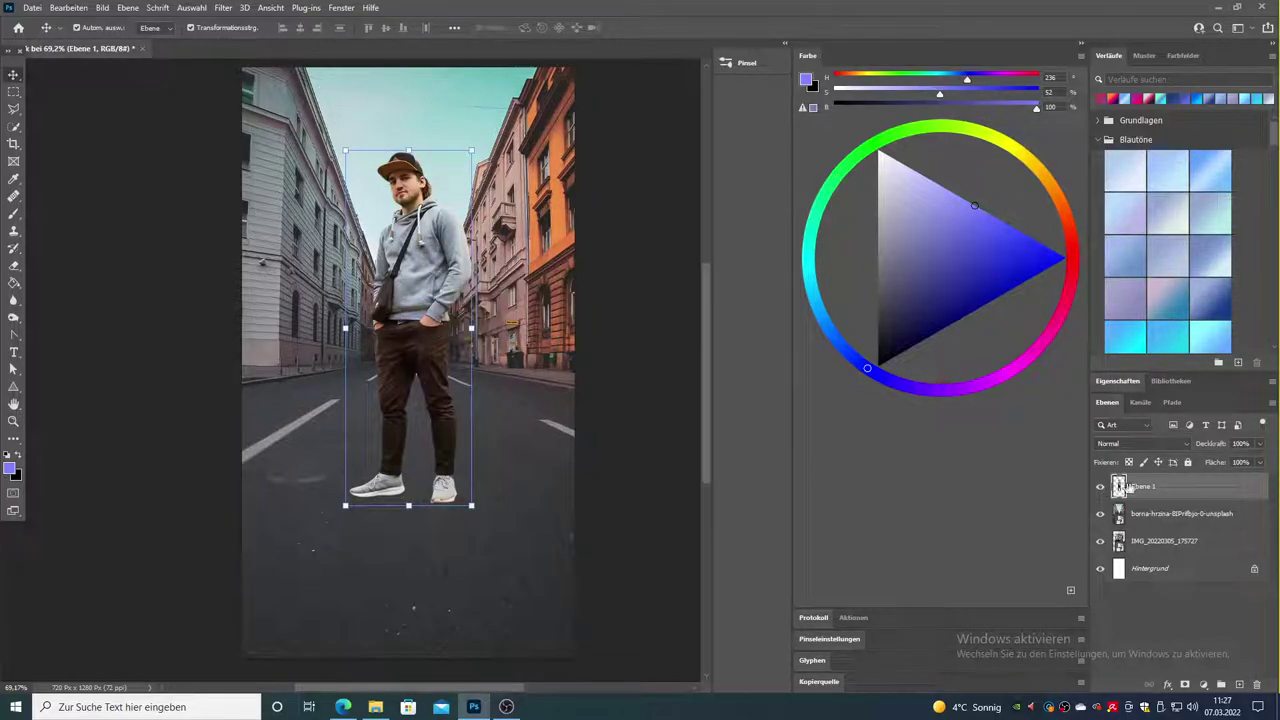
{"action": "right_click", "coordinate": [1161, 491]}
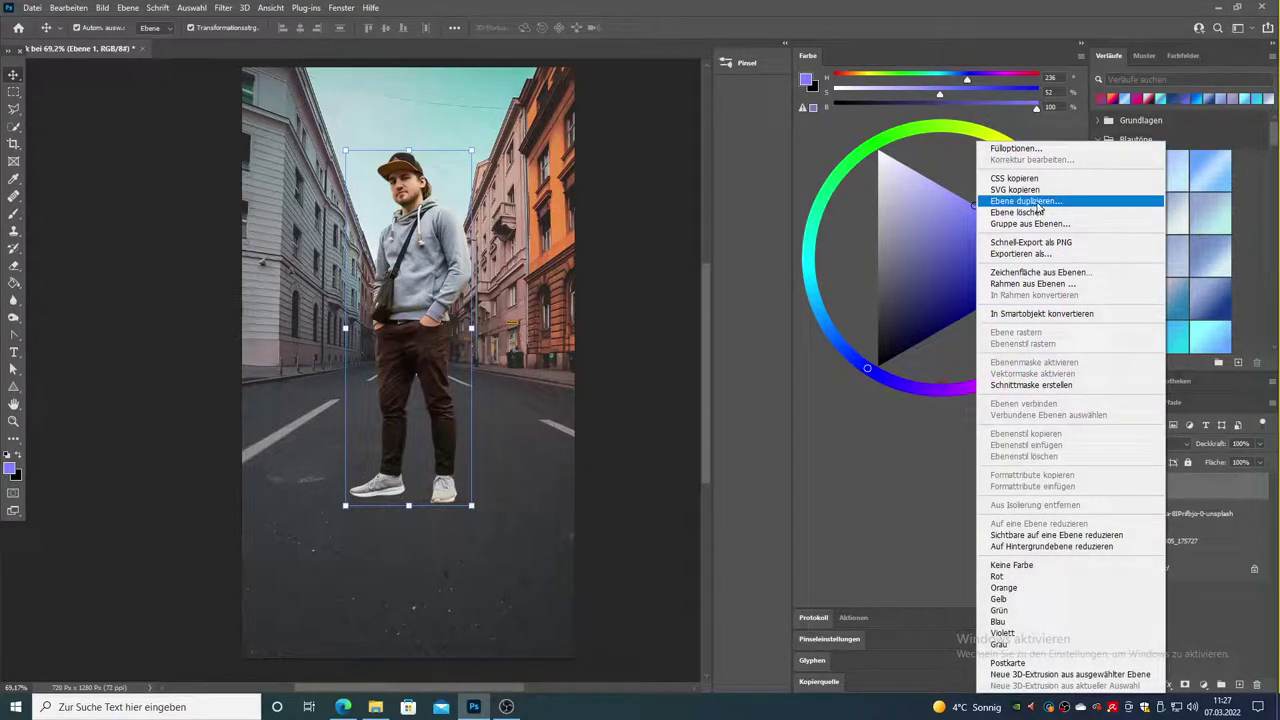
{"action": "left_click", "coordinate": [1037, 203]}
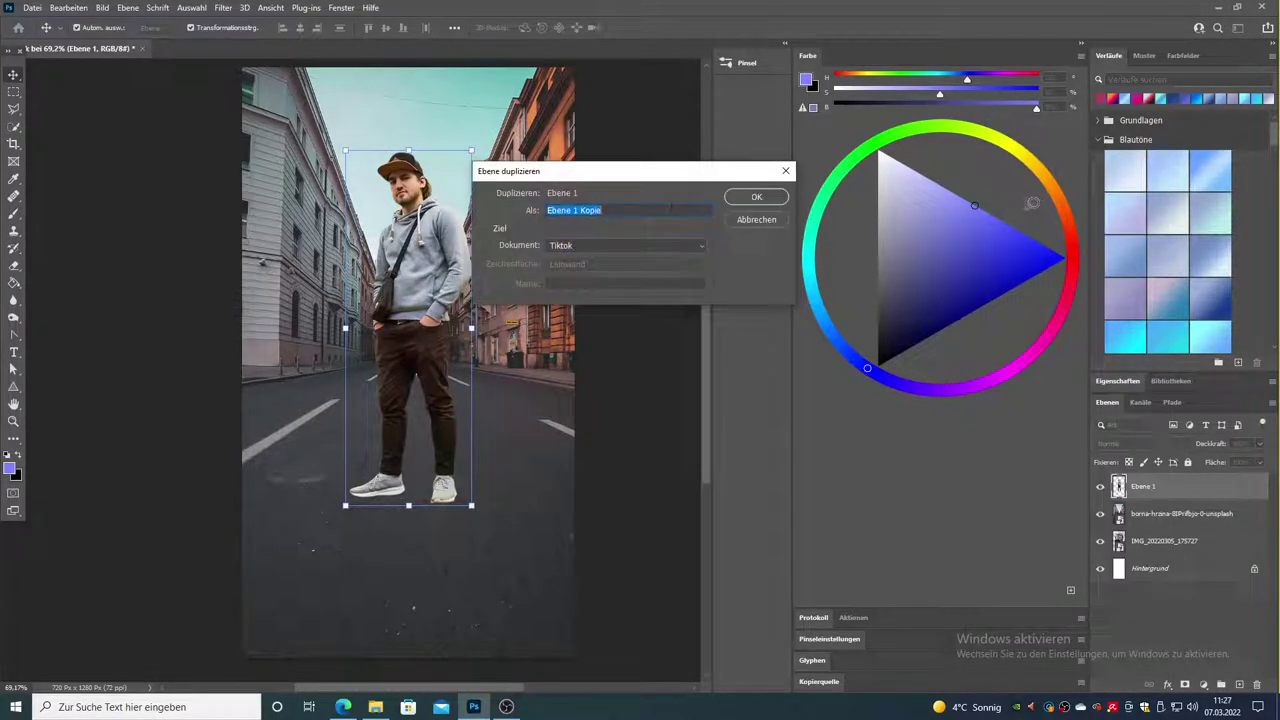
{"action": "left_click", "coordinate": [756, 197]}
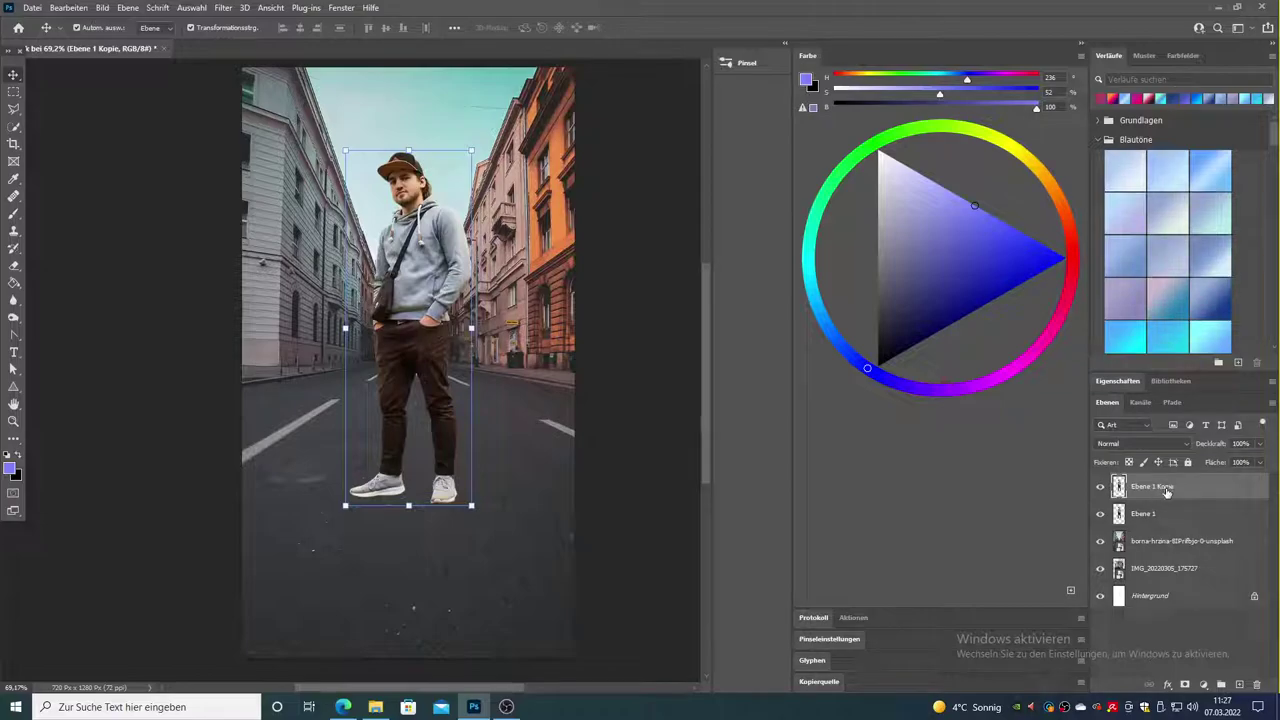
{"action": "left_click", "coordinate": [1155, 523]}
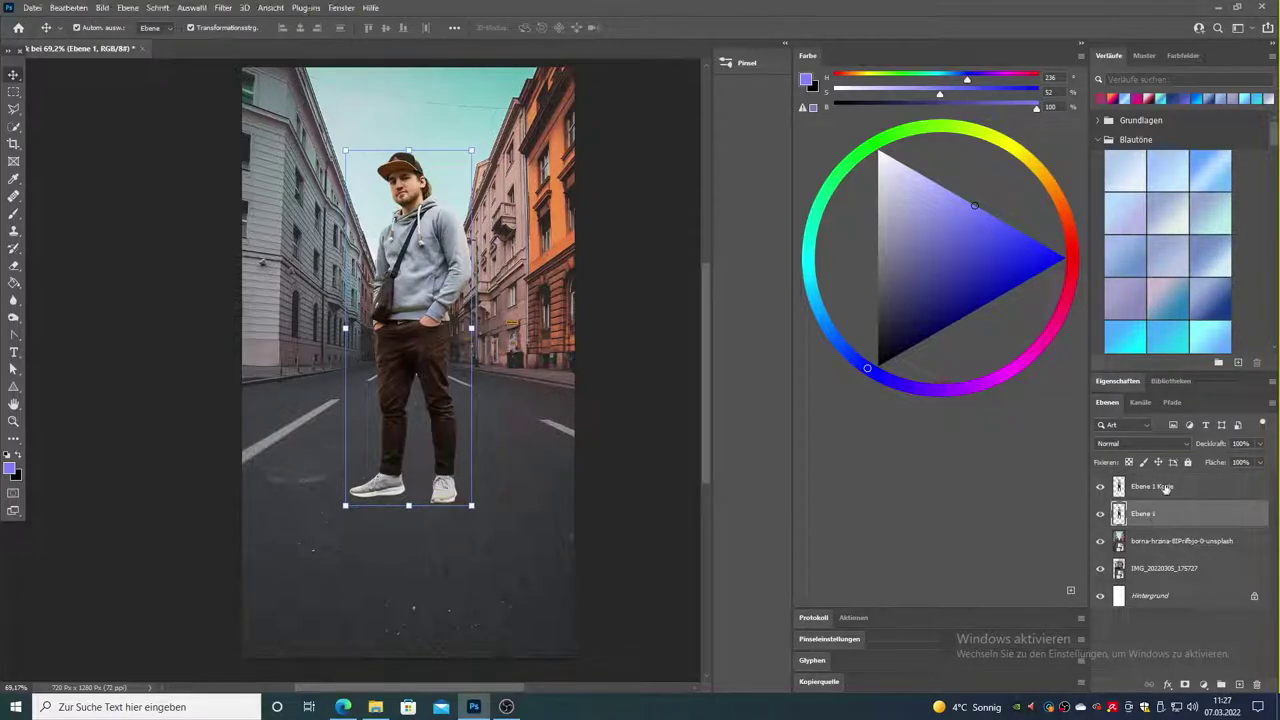
{"action": "left_click", "coordinate": [1165, 487]}
- Set the copy's exposure to -20 to make it black, and move it below Ebene 1
{"action": "left_click", "coordinate": [102, 7]}
{"action": "mouse_move", "coordinate": [126, 42]}
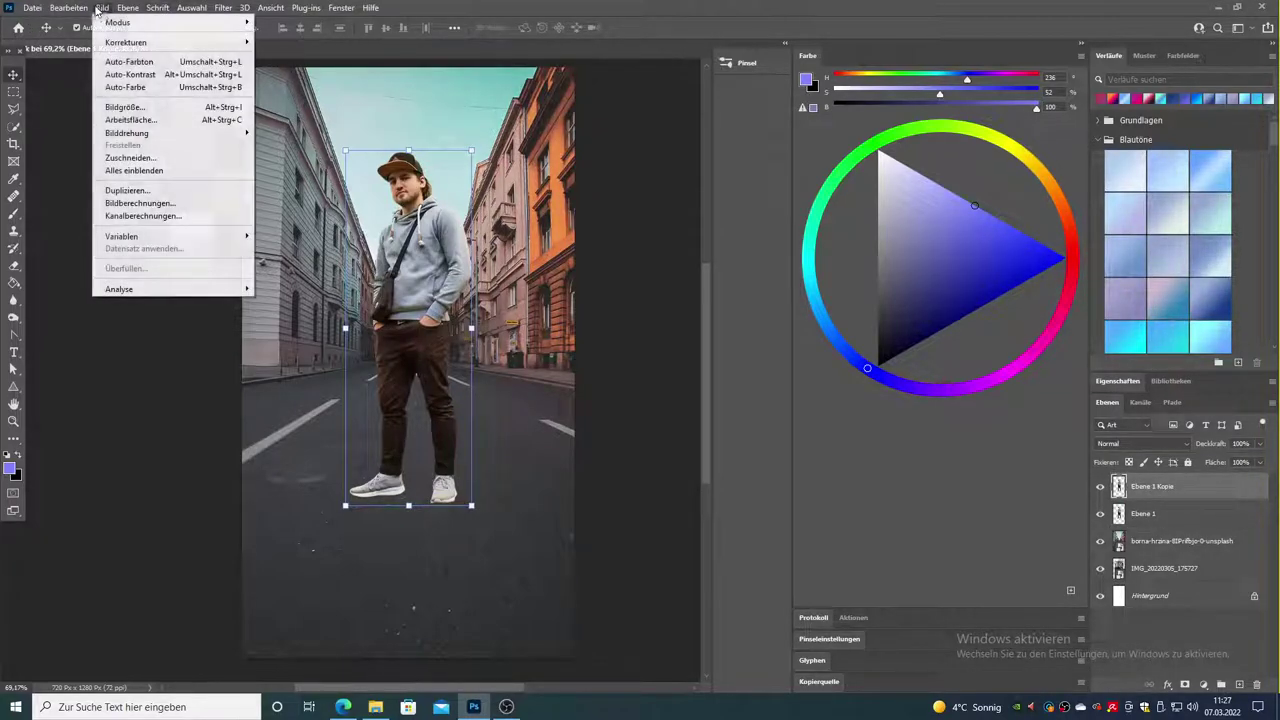
{"action": "left_click", "coordinate": [283, 80]}
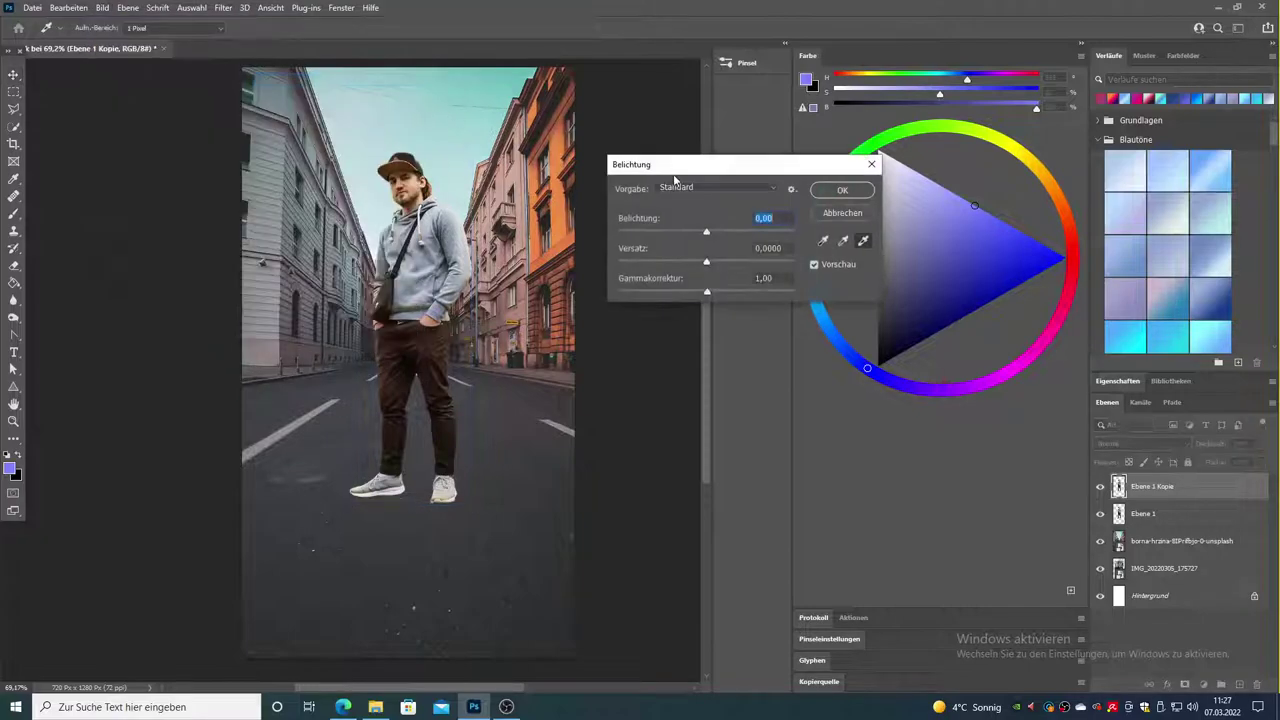
{"action": "left_click_drag", "start_coordinate": [707, 232], "coordinate": [580, 240]}
{"action": "left_click", "coordinate": [838, 189]}
{"action": "key", "text": "v"}
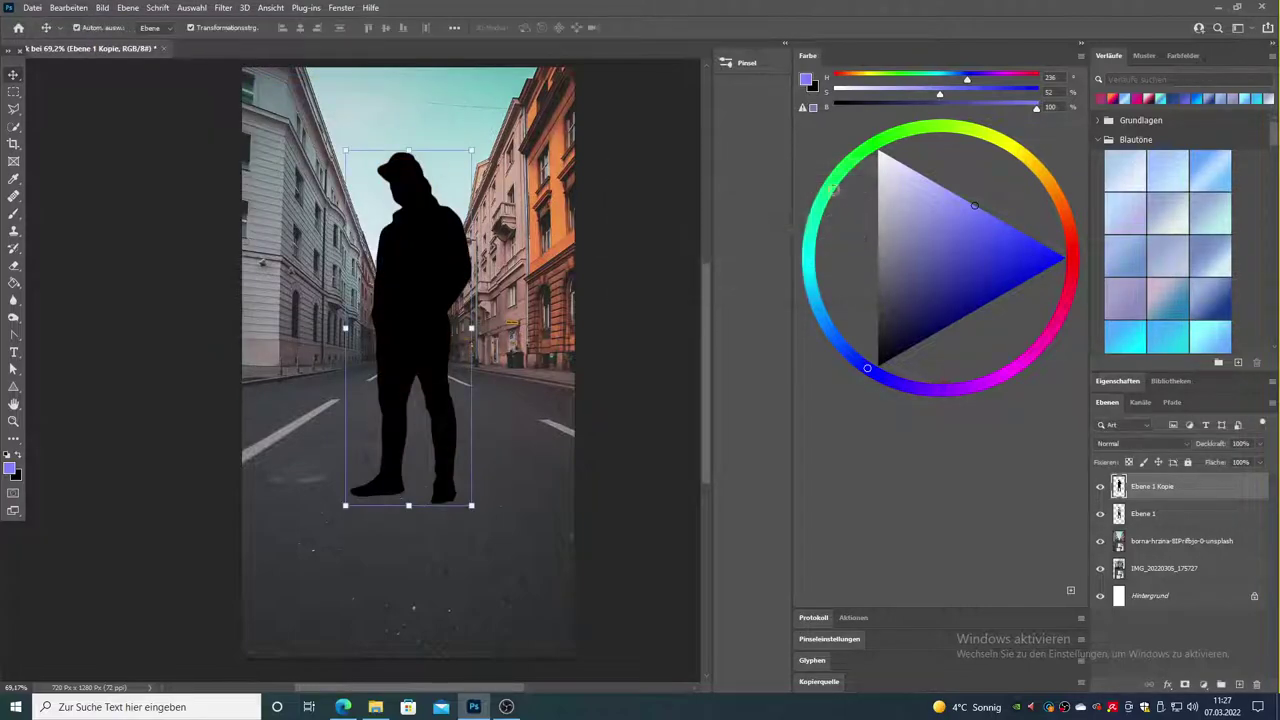
{"action": "left_click_drag", "start_coordinate": [1162, 486], "coordinate": [1163, 525]}
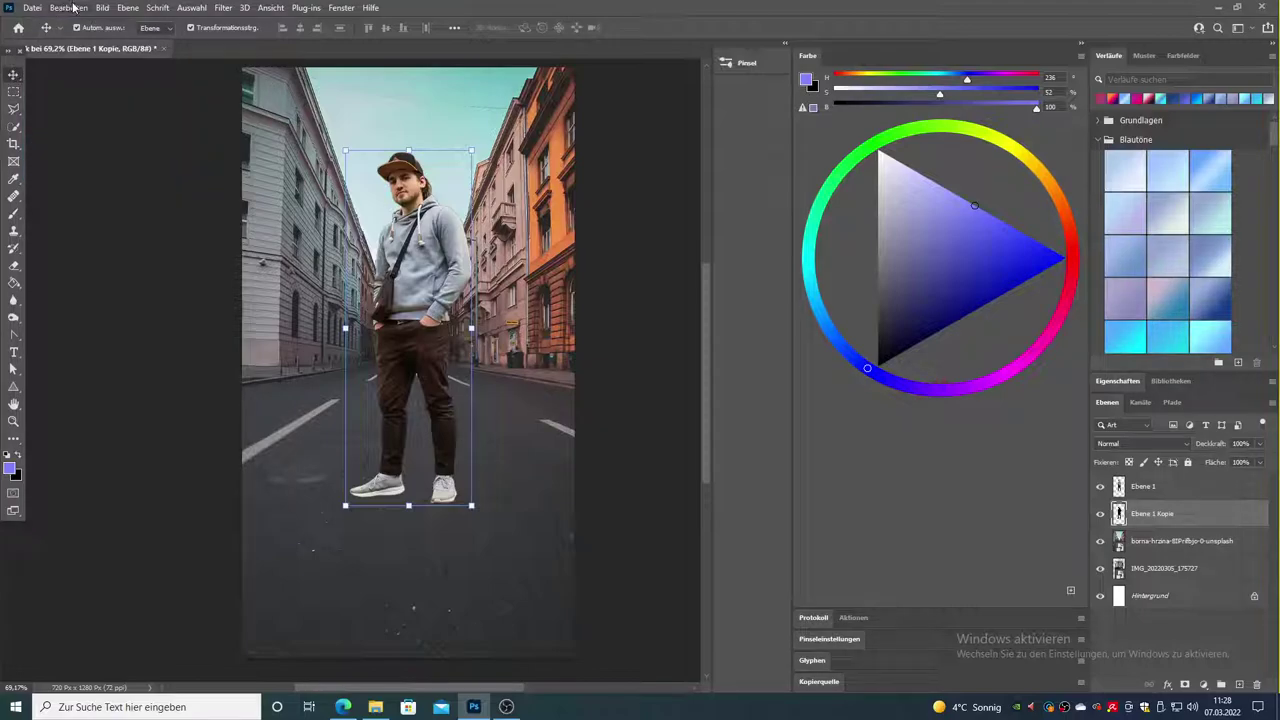
- Distort the black silhouette so it folds flat onto the road at the man's feet
{"action": "left_click", "coordinate": [40, 10]}
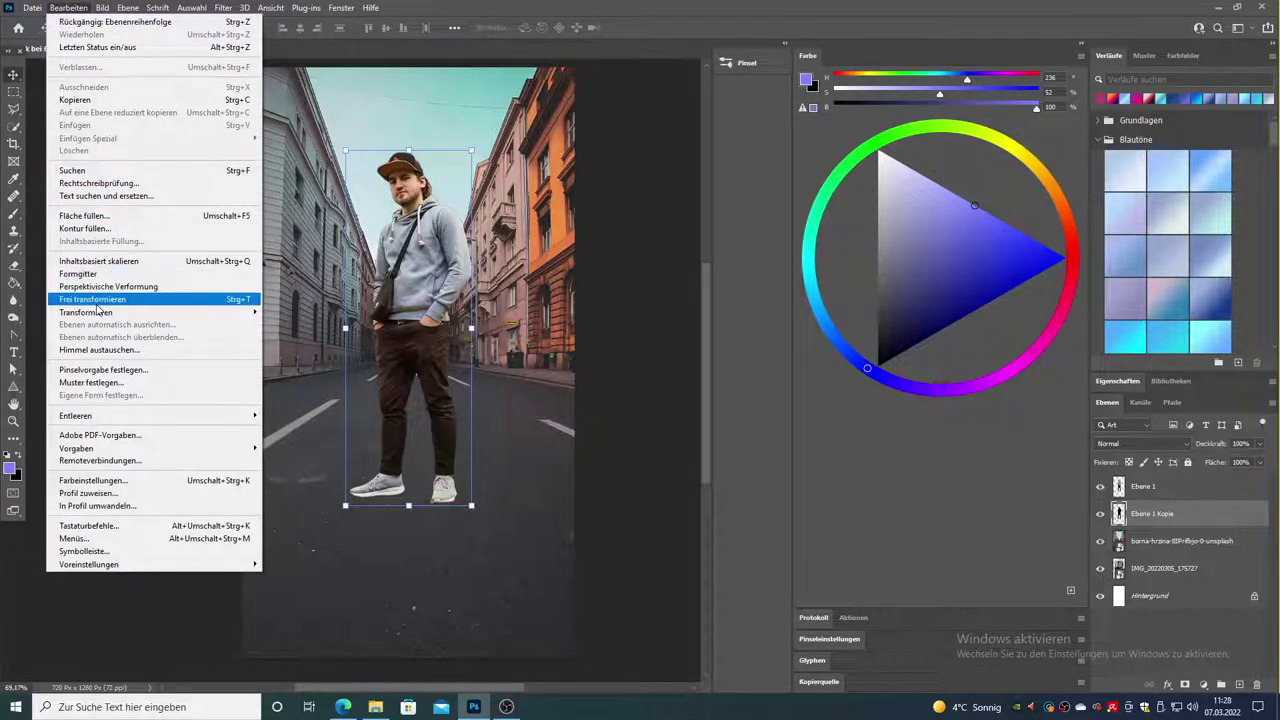
{"action": "mouse_move", "coordinate": [86, 312]}
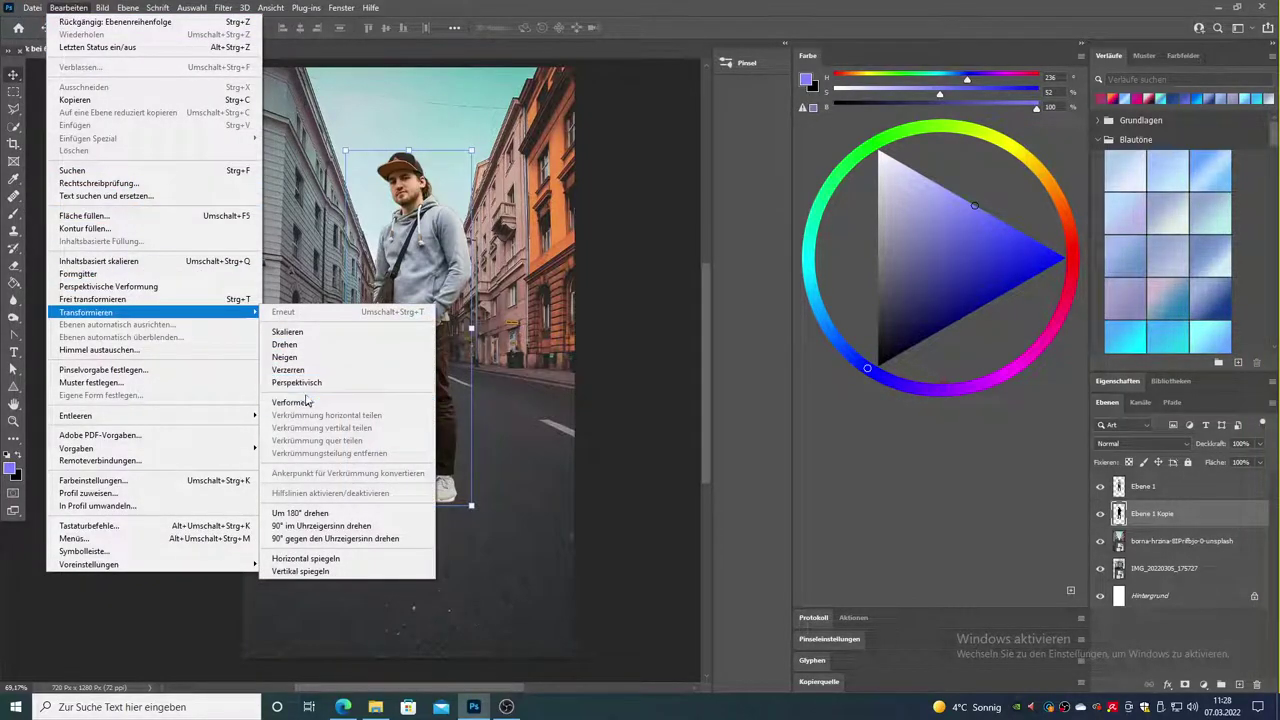
{"action": "left_click", "coordinate": [298, 370]}
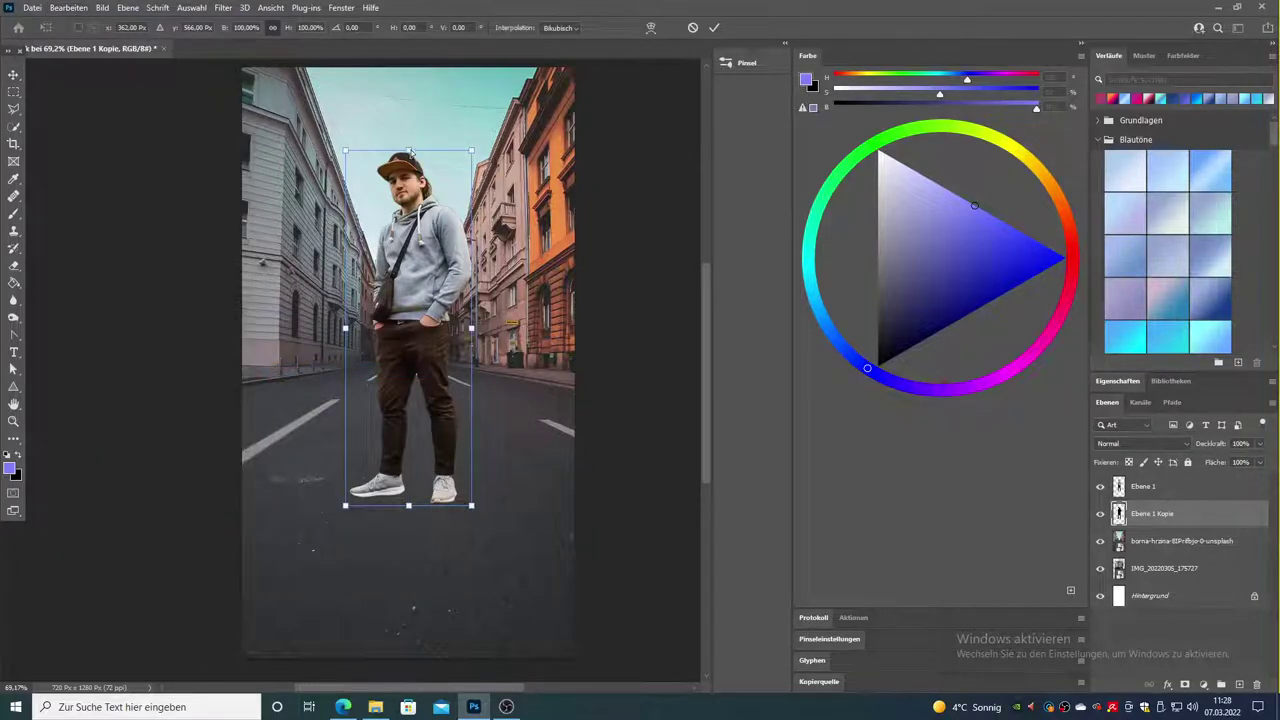
{"action": "mouse_move", "coordinate": [409, 152]}
{"action": "left_mouse_down"}
{"action": "mouse_move", "coordinate": [586, 443]}
{"action": "mouse_move", "coordinate": [562, 441]}
{"action": "mouse_move", "coordinate": [574, 452]}
{"action": "left_mouse_up"}
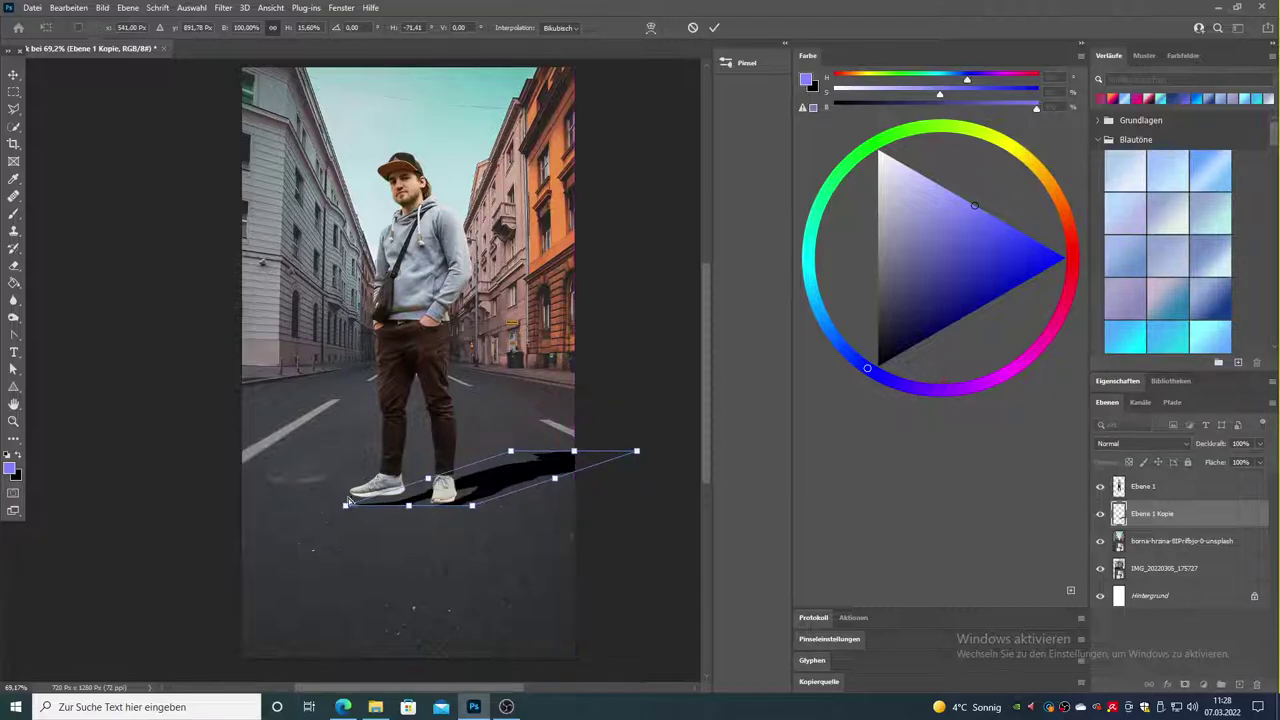
{"action": "left_click_drag", "start_coordinate": [345, 507], "coordinate": [342, 498]}
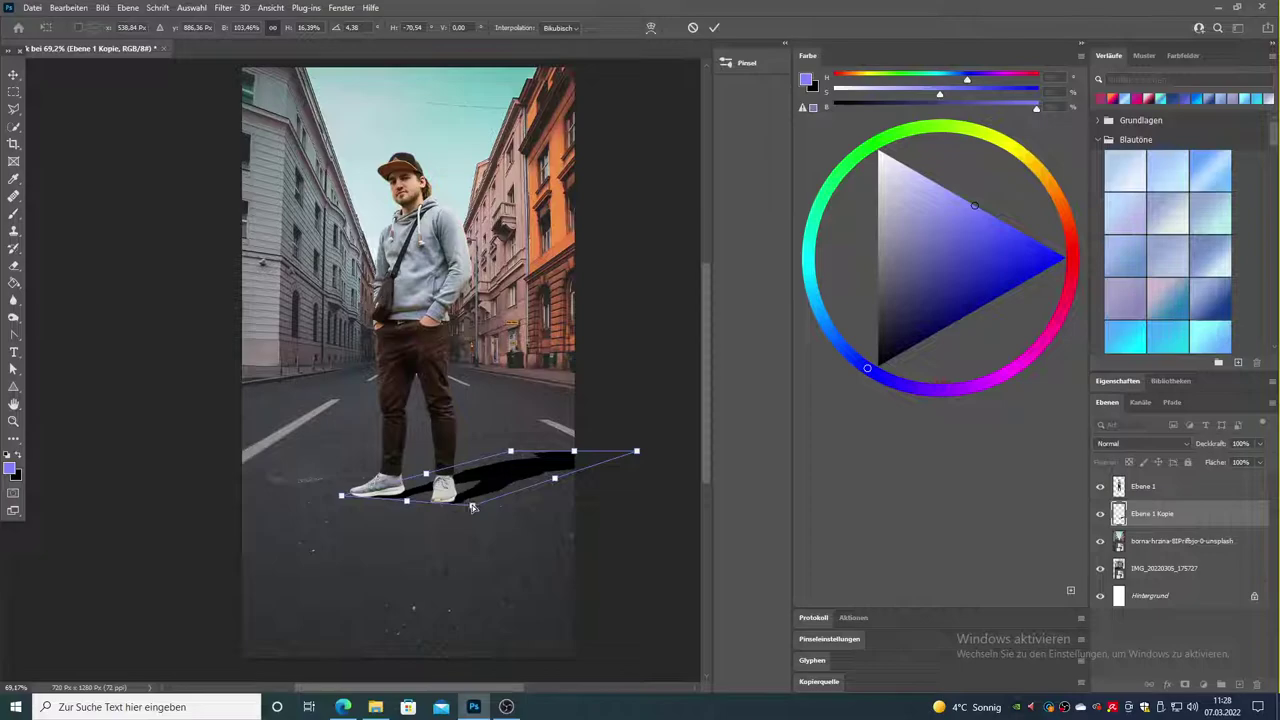
{"action": "left_click_drag", "start_coordinate": [472, 507], "coordinate": [465, 505]}
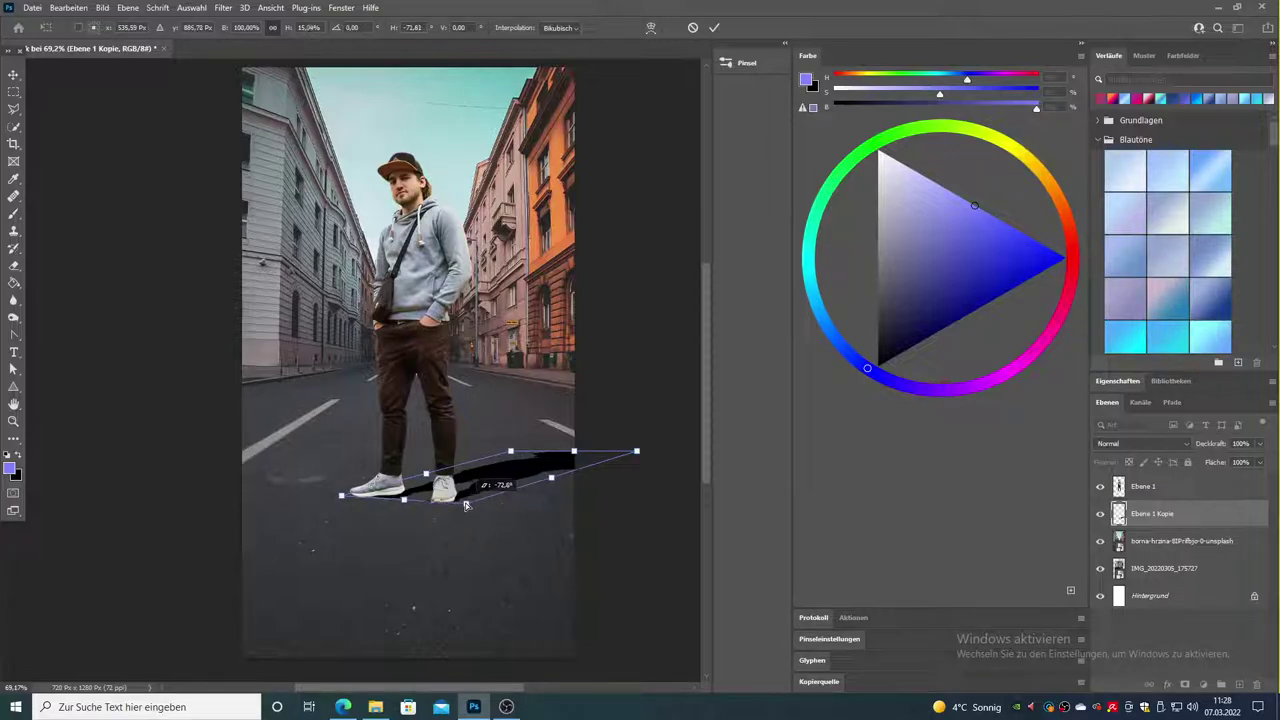
{"action": "left_click_drag", "start_coordinate": [577, 453], "coordinate": [557, 460]}
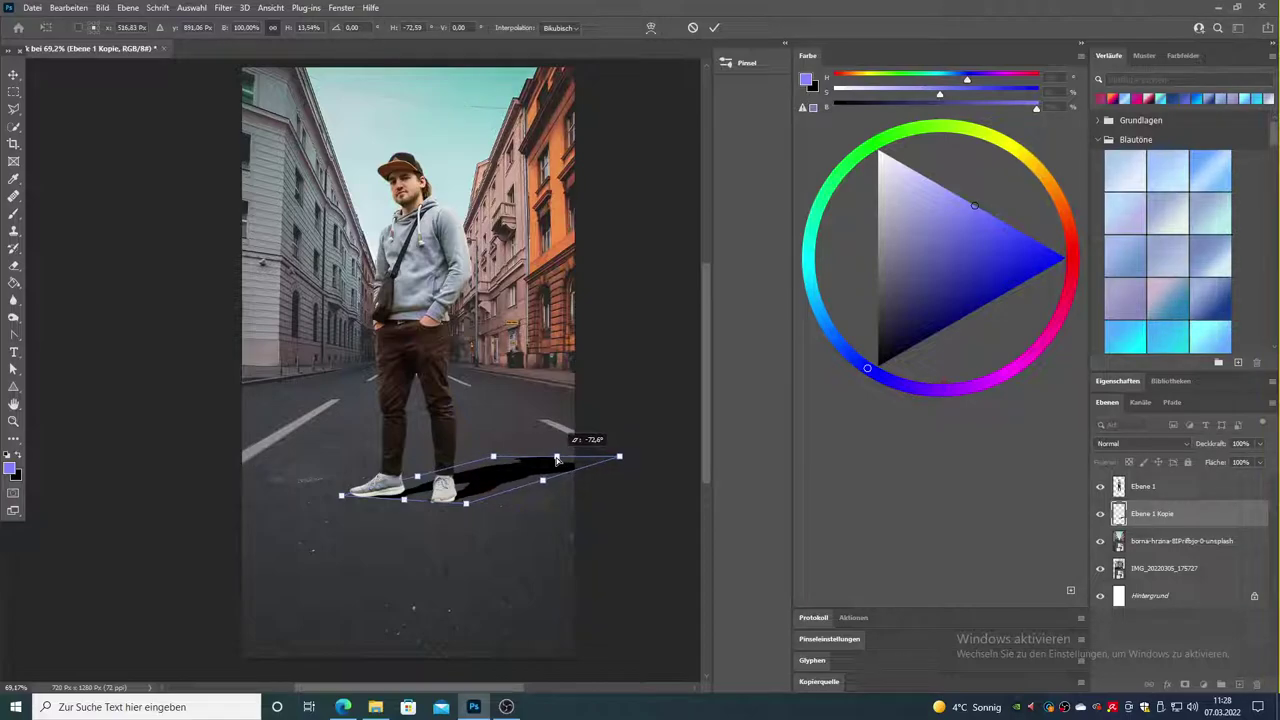
{"action": "mouse_move", "coordinate": [557, 460]}
{"action": "left_mouse_down"}
{"action": "mouse_move", "coordinate": [535, 501]}
{"action": "mouse_move", "coordinate": [535, 488]}
{"action": "left_mouse_up"}
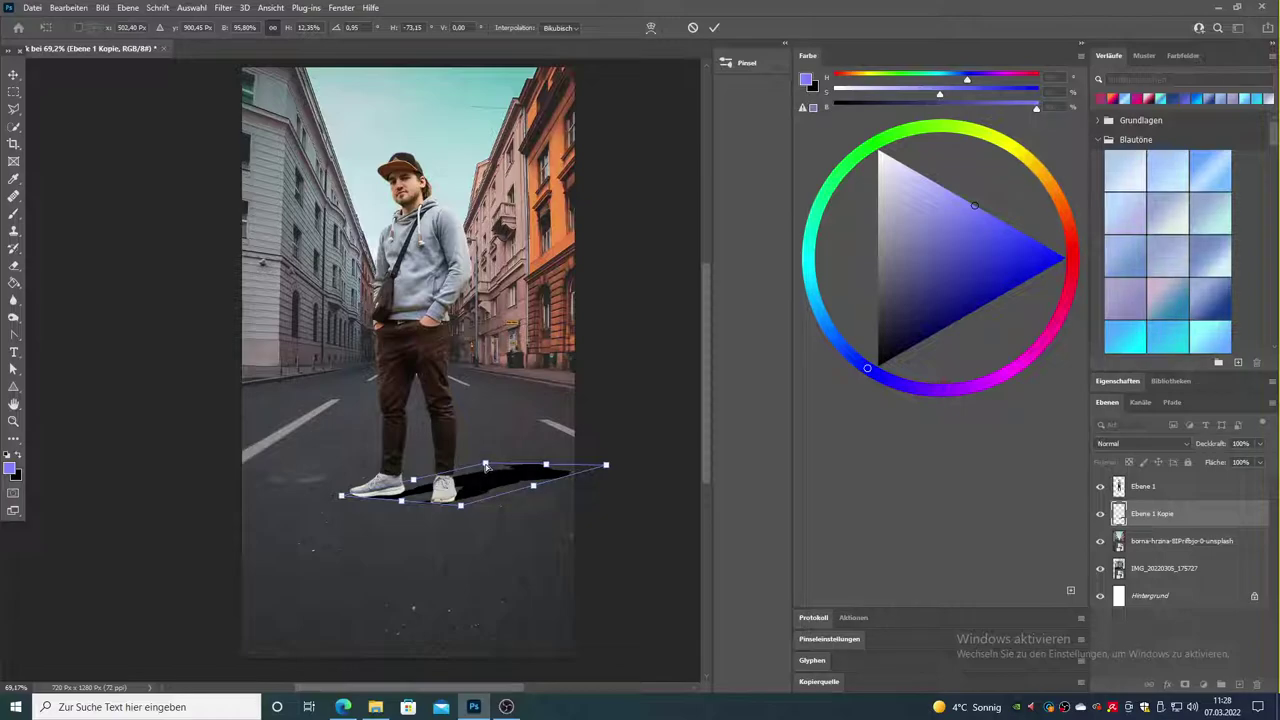
- Fine-tune the shadow's angle and far corner, and lower its opacity to 52%
{"action": "left_click_drag", "start_coordinate": [486, 466], "coordinate": [597, 482]}
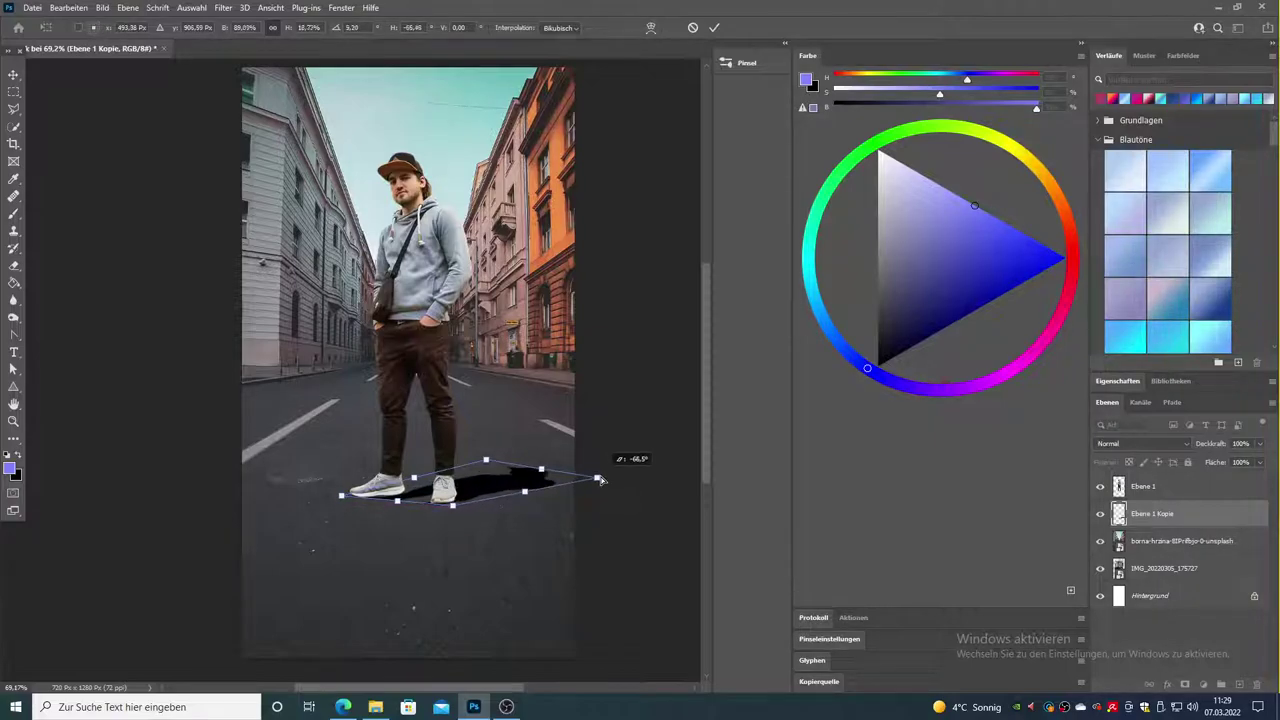
{"action": "mouse_move", "coordinate": [487, 467]}
{"action": "left_mouse_down"}
{"action": "mouse_move", "coordinate": [529, 467]}
{"action": "mouse_move", "coordinate": [511, 478]}
{"action": "left_mouse_up"}
{"action": "left_click_drag", "start_coordinate": [597, 485], "coordinate": [604, 487]}
{"action": "left_click_drag", "start_coordinate": [511, 478], "coordinate": [511, 478]}
{"action": "left_click_drag", "start_coordinate": [1240, 444], "coordinate": [1180, 456]}
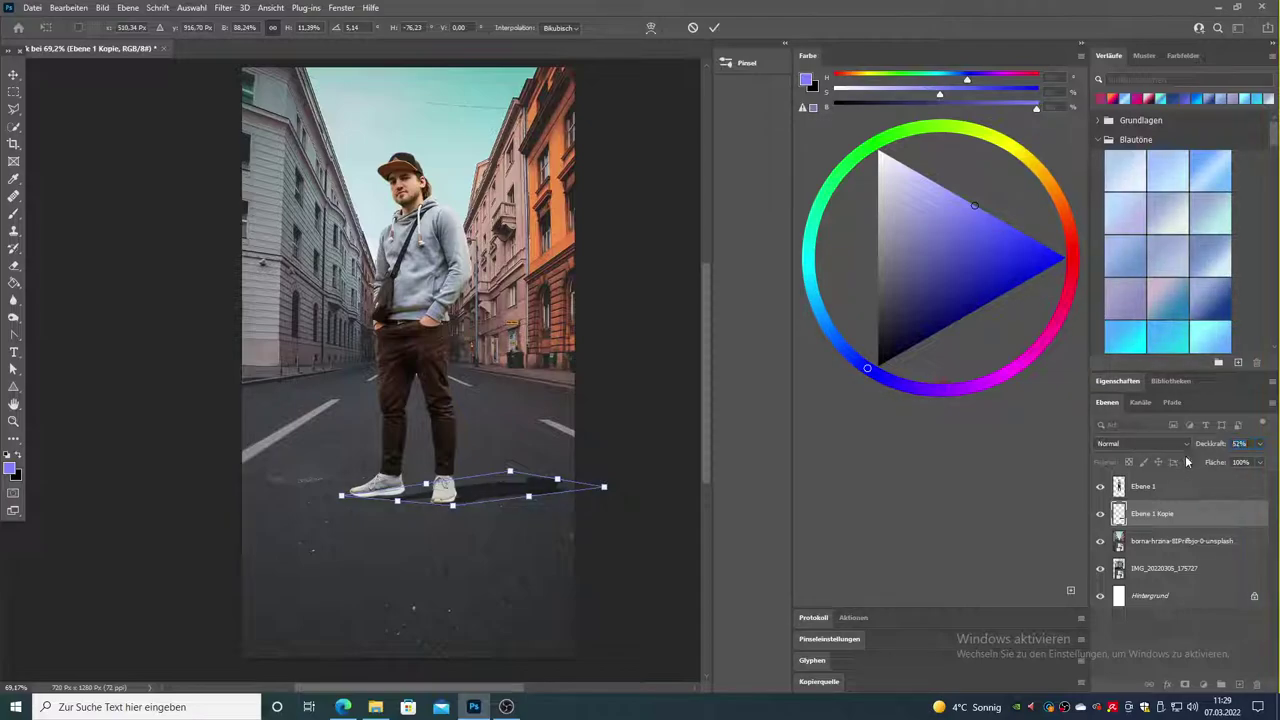
- Commit the distortion, then skew the shadow's lower corner and stretch its height to about 104%
{"action": "key", "text": "Return"}
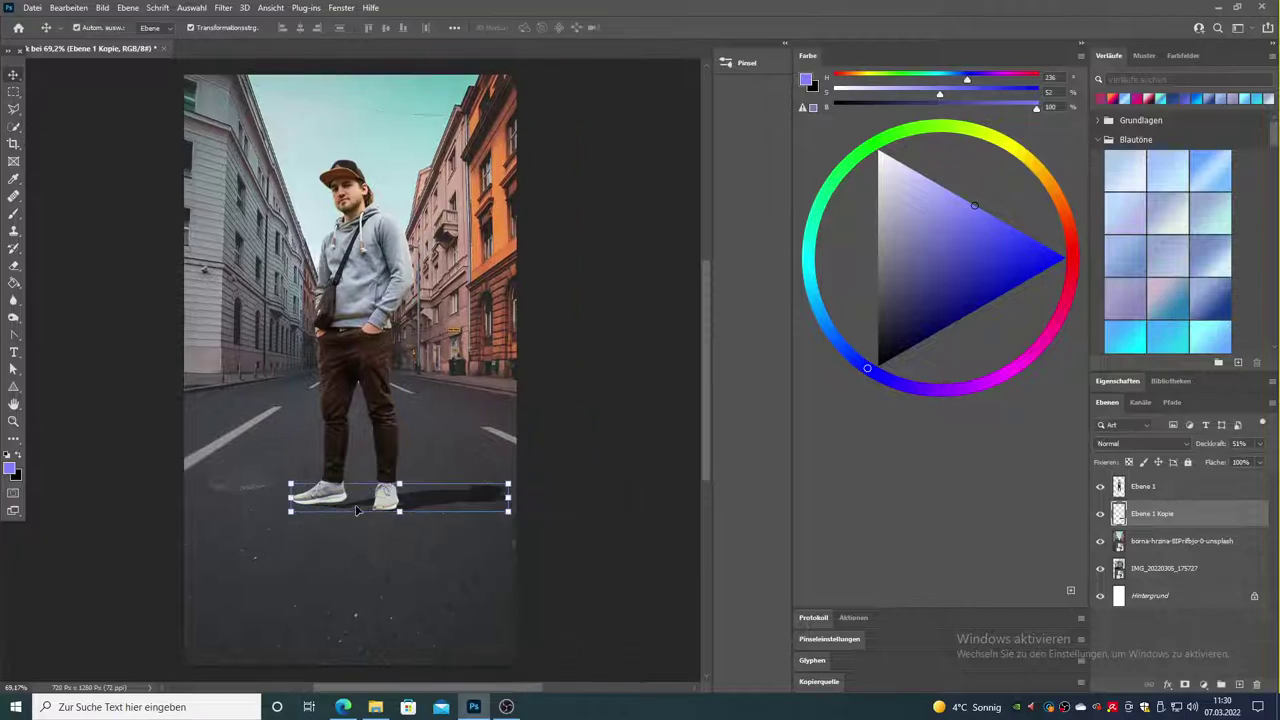
{"action": "left_click", "coordinate": [68, 8]}
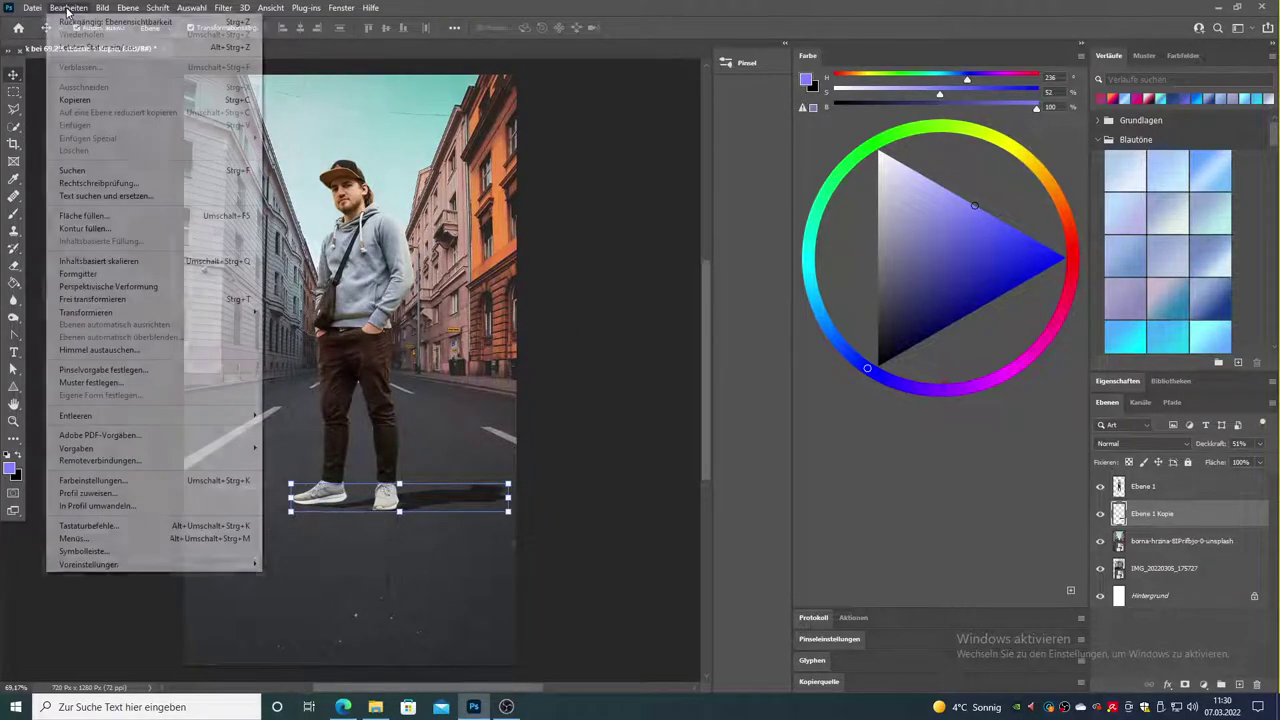
{"action": "mouse_move", "coordinate": [86, 312]}
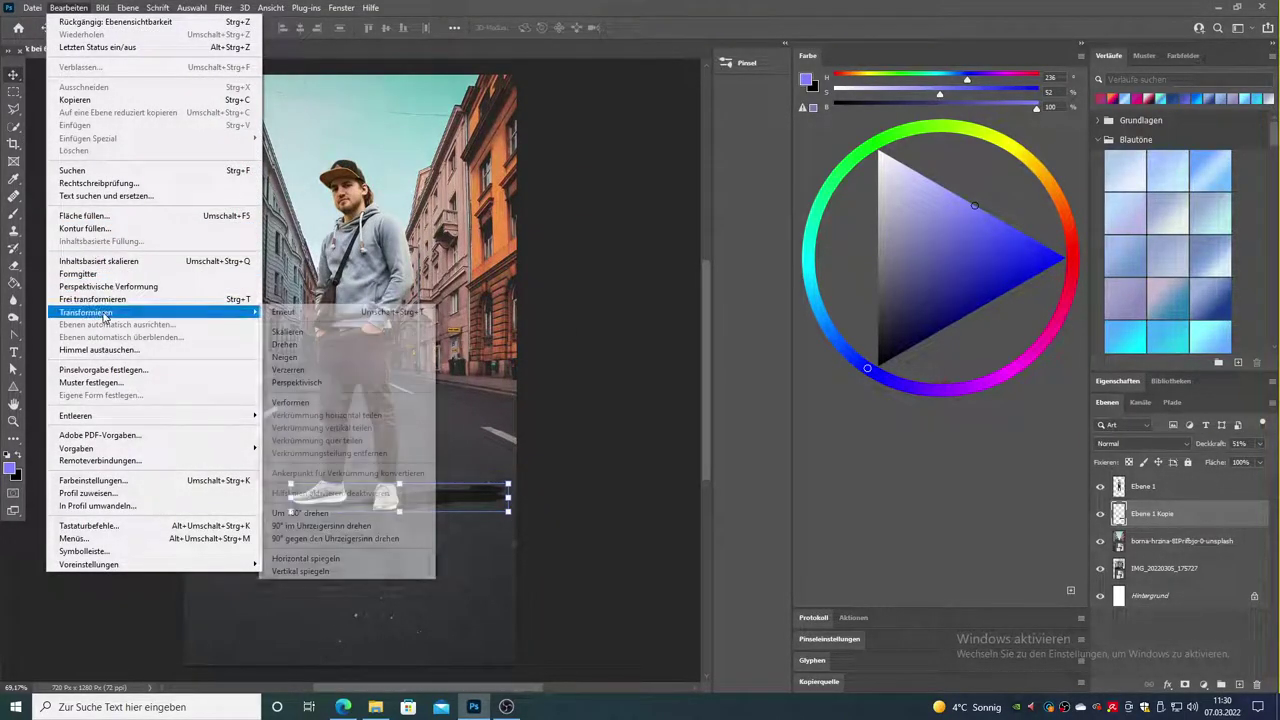
{"action": "left_click", "coordinate": [343, 366]}
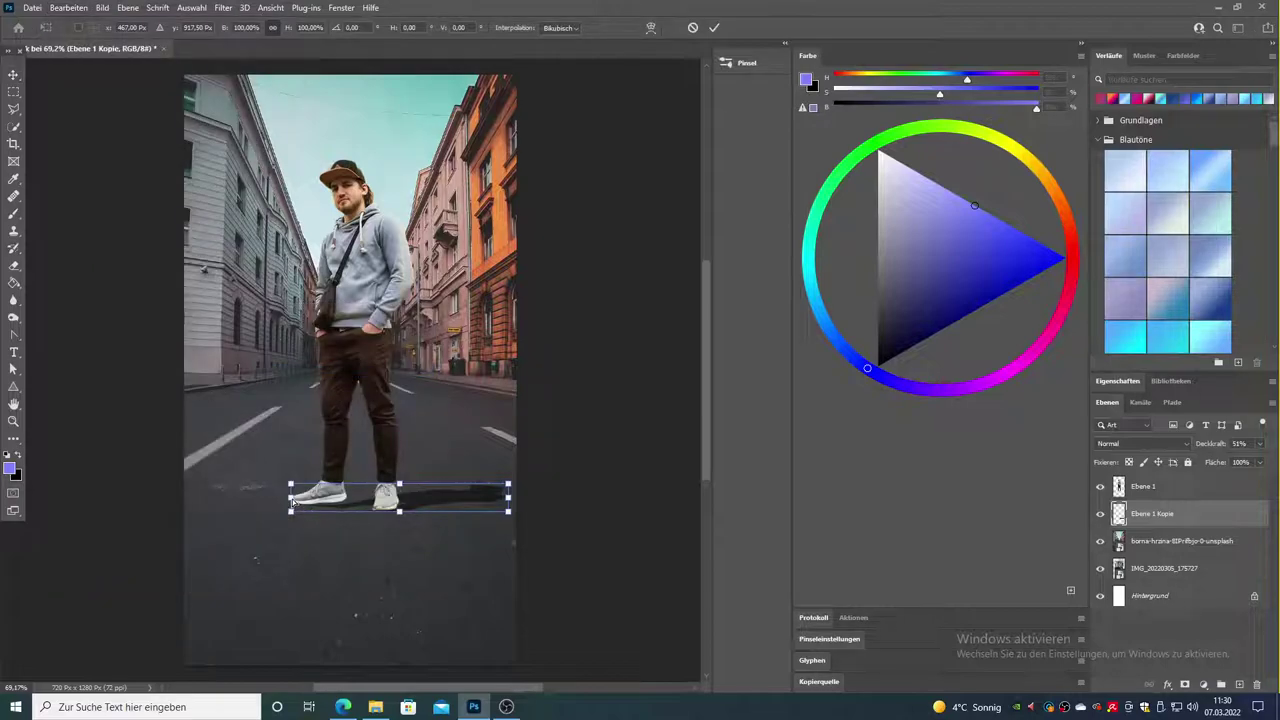
{"action": "left_click_drag", "start_coordinate": [291, 512], "coordinate": [279, 506]}
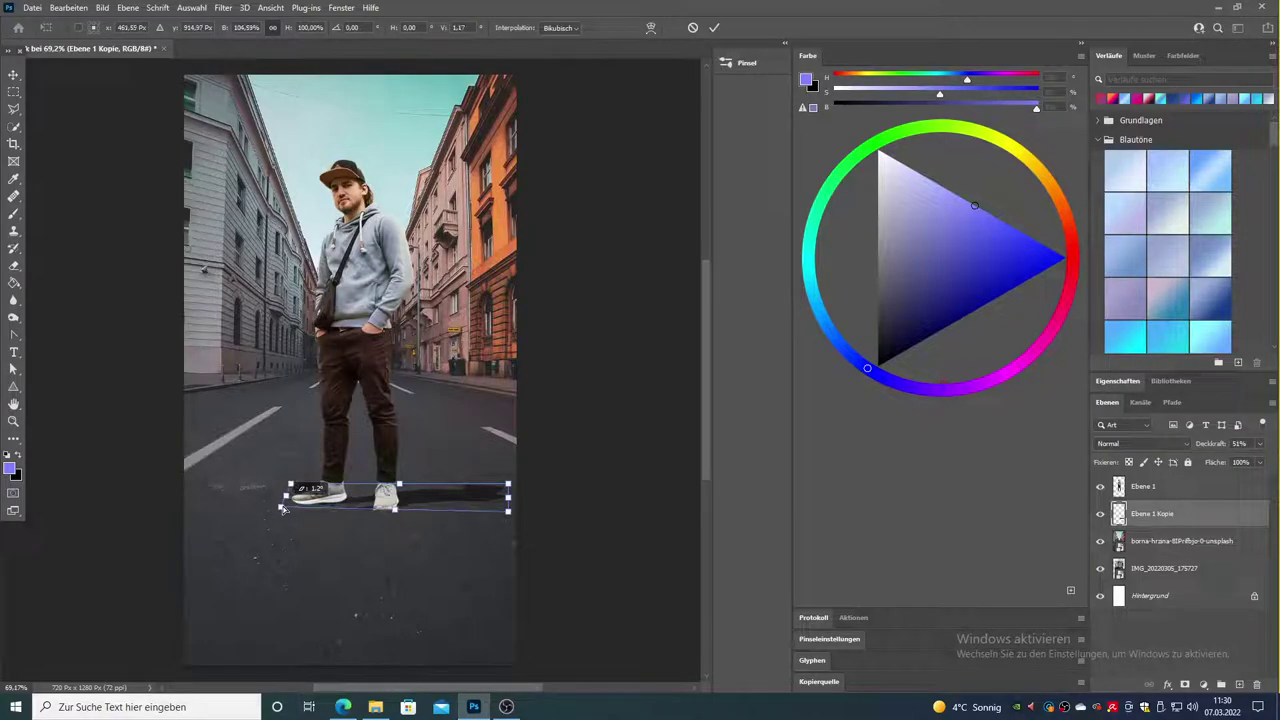
{"action": "left_click_drag", "start_coordinate": [279, 506], "coordinate": [285, 505]}
{"action": "left_click_drag", "start_coordinate": [391, 509], "coordinate": [386, 513]}
{"action": "left_click", "coordinate": [66, 8]}
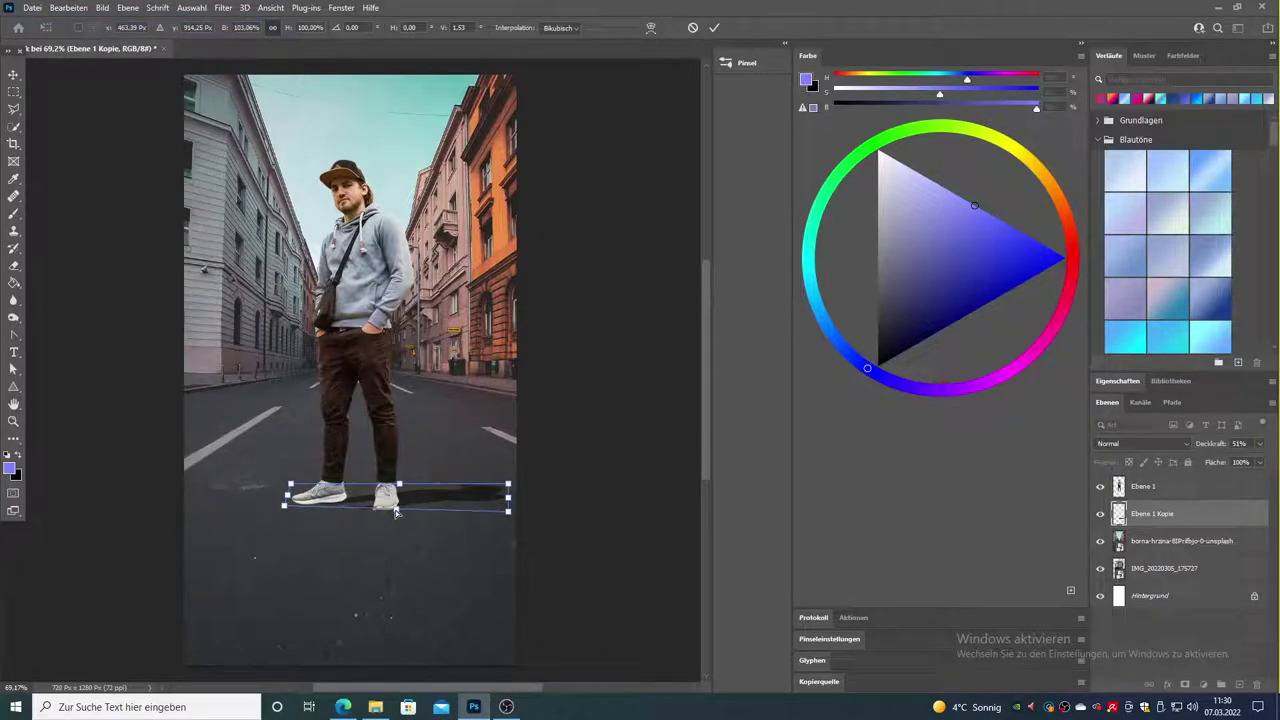
{"action": "left_click_drag", "start_coordinate": [396, 510], "coordinate": [397, 510]}
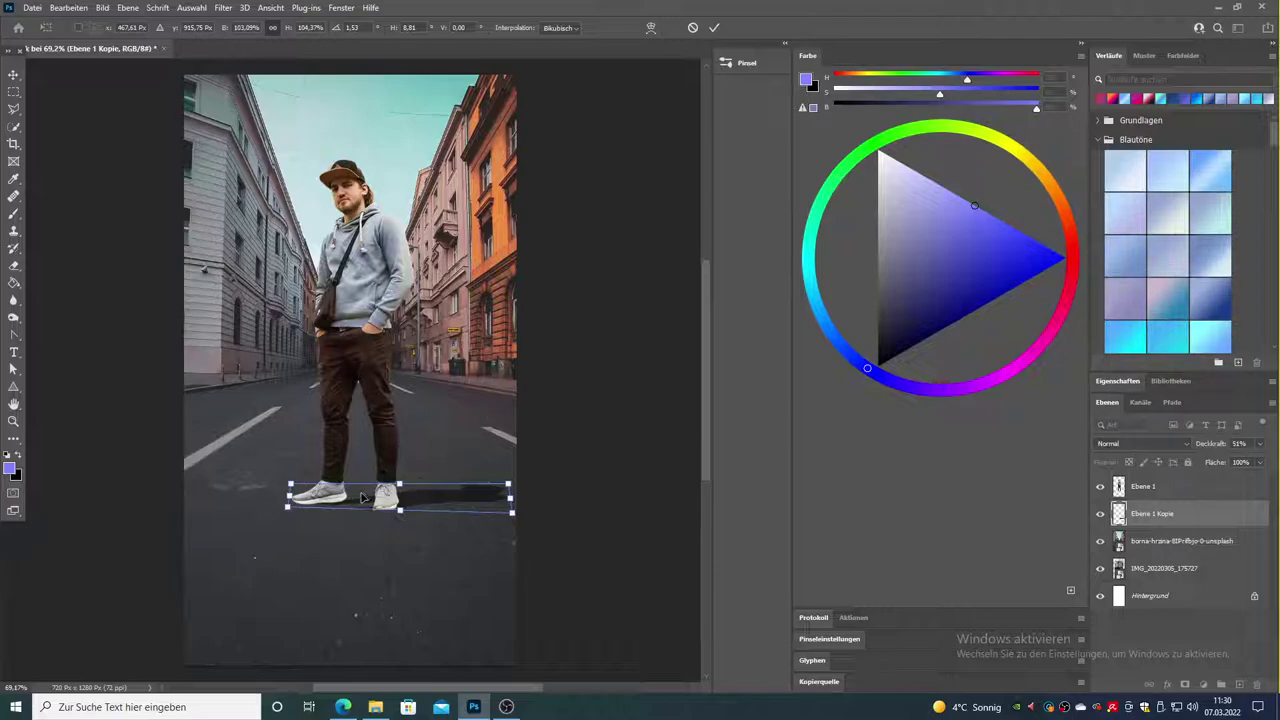
- Commit the shadow transform and zoom in on the shoes
{"action": "key", "text": "Return"}
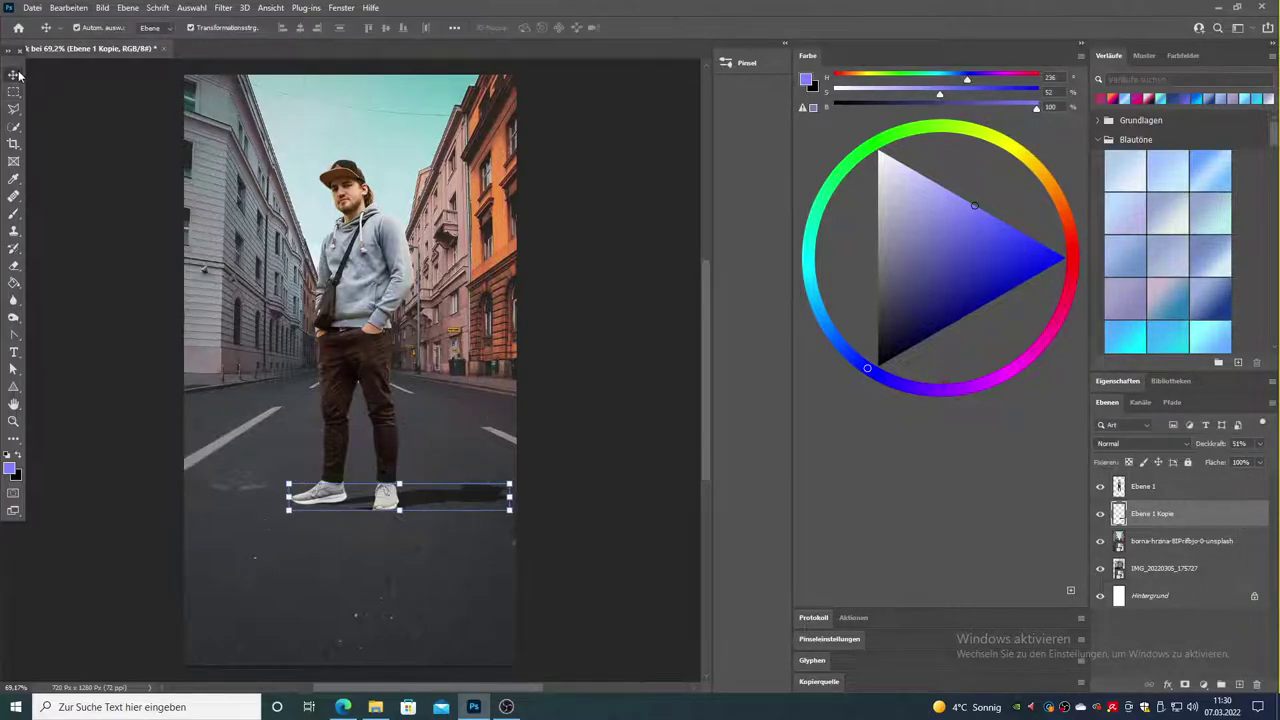
{"action": "left_click", "coordinate": [57, 140]}
{"action": "left_click", "coordinate": [13, 421]}
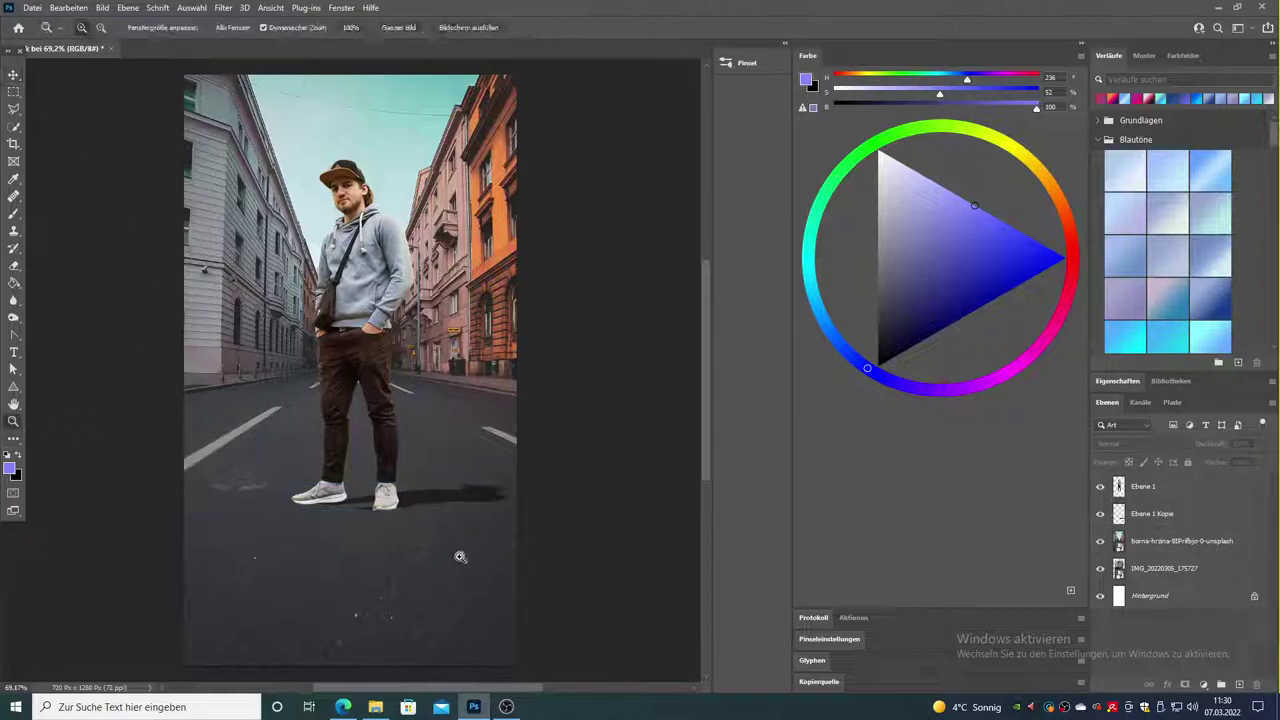
{"action": "left_click_drag", "start_coordinate": [385, 515], "coordinate": [437, 528]}
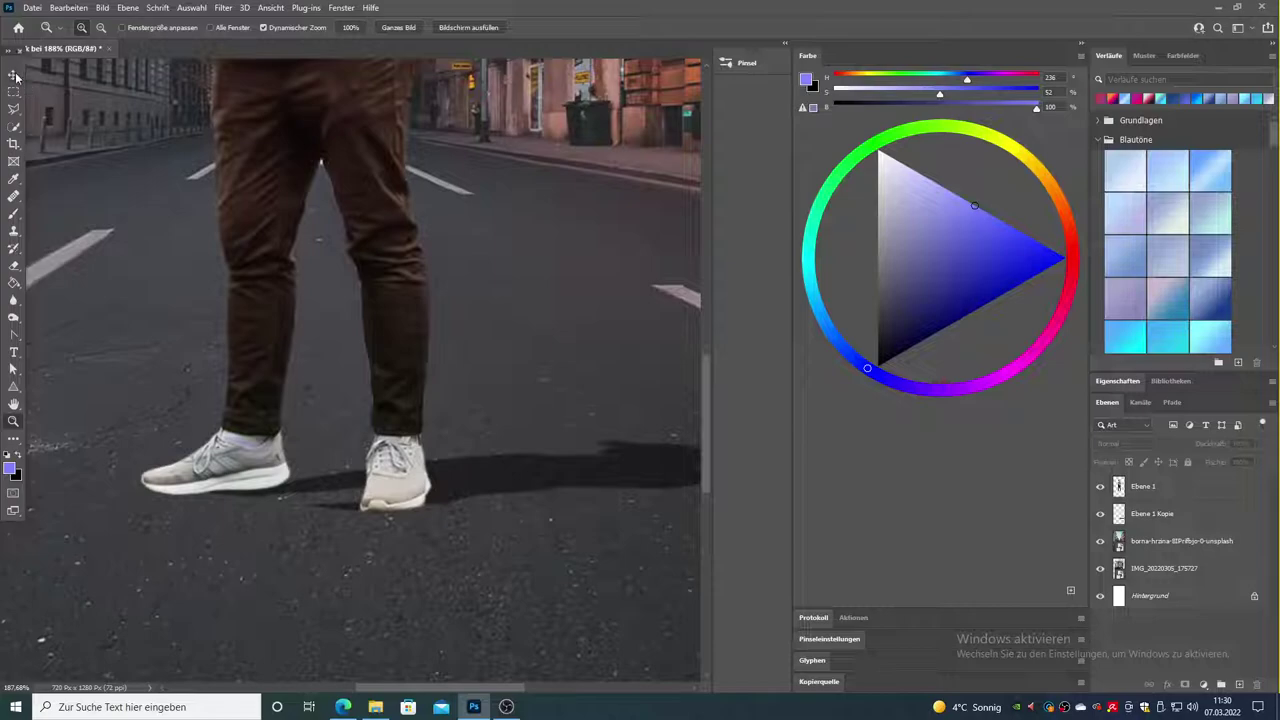
{"action": "left_click", "coordinate": [66, 8]}
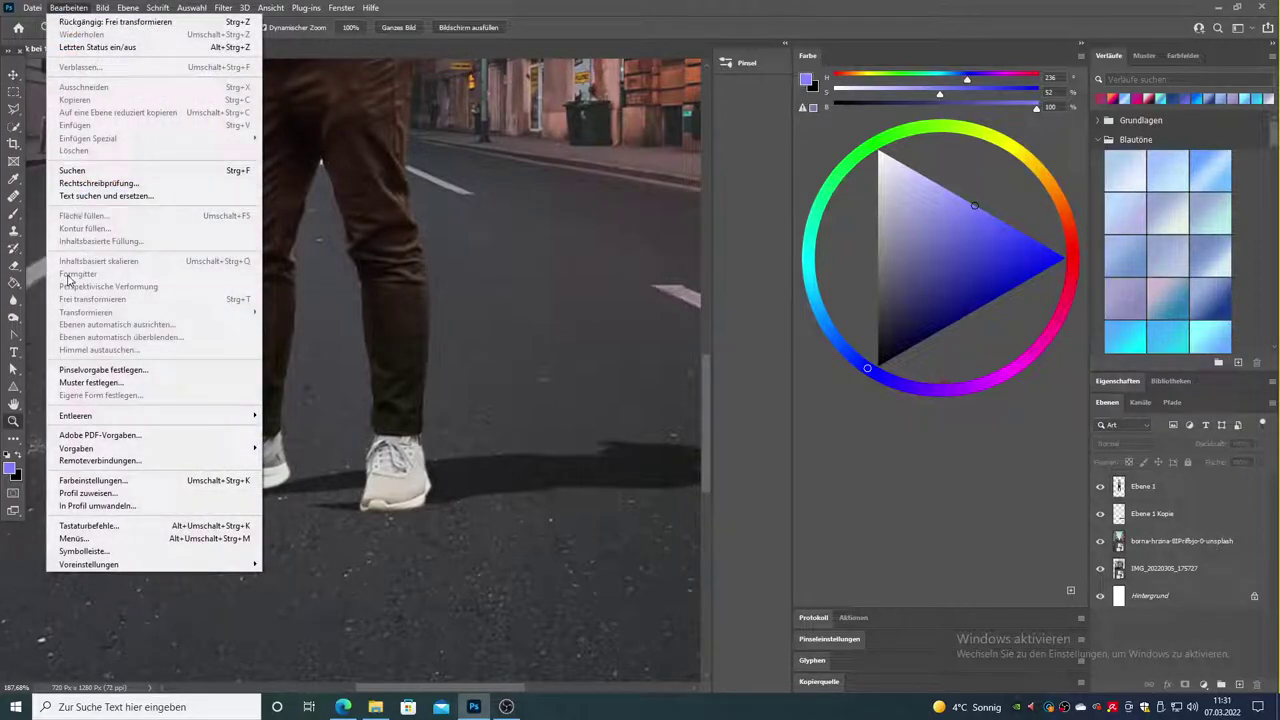
{"action": "left_click", "coordinate": [405, 231]}
- Start a Puppet Warp on Ebene 1 Kopie and pin the shadow along both shoes
{"action": "left_click", "coordinate": [1215, 520]}
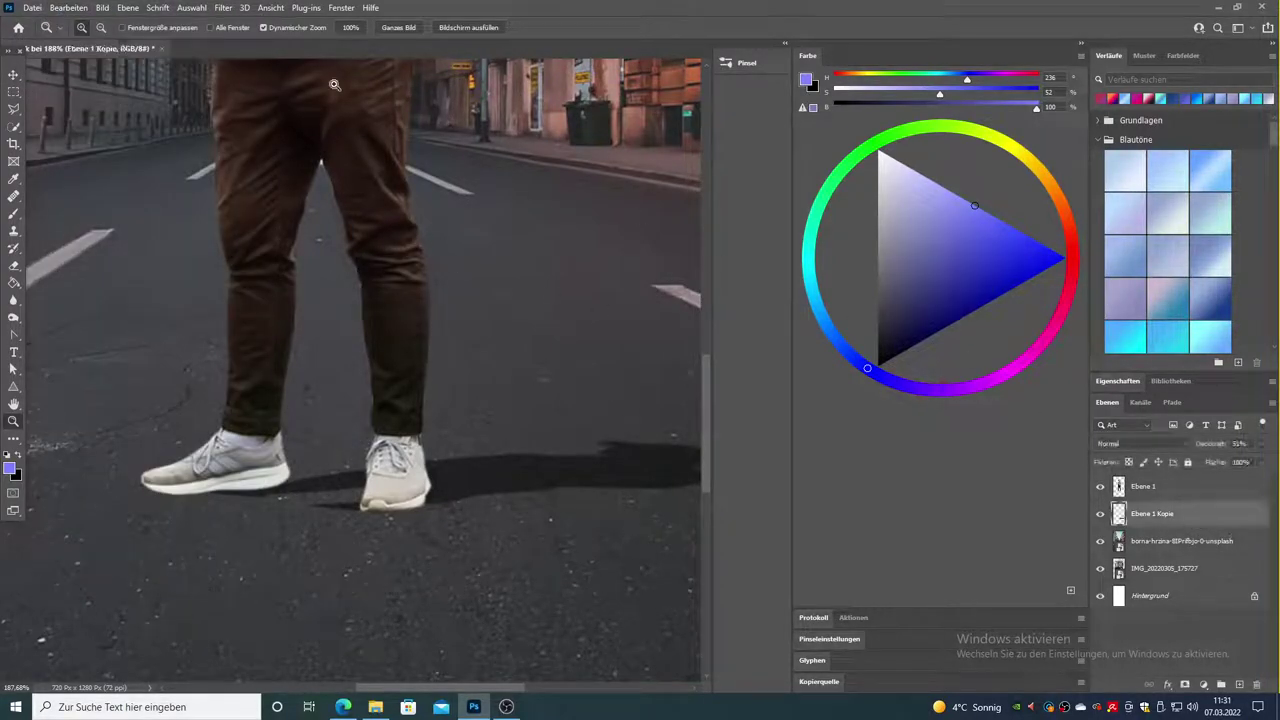
{"action": "left_click", "coordinate": [67, 8]}
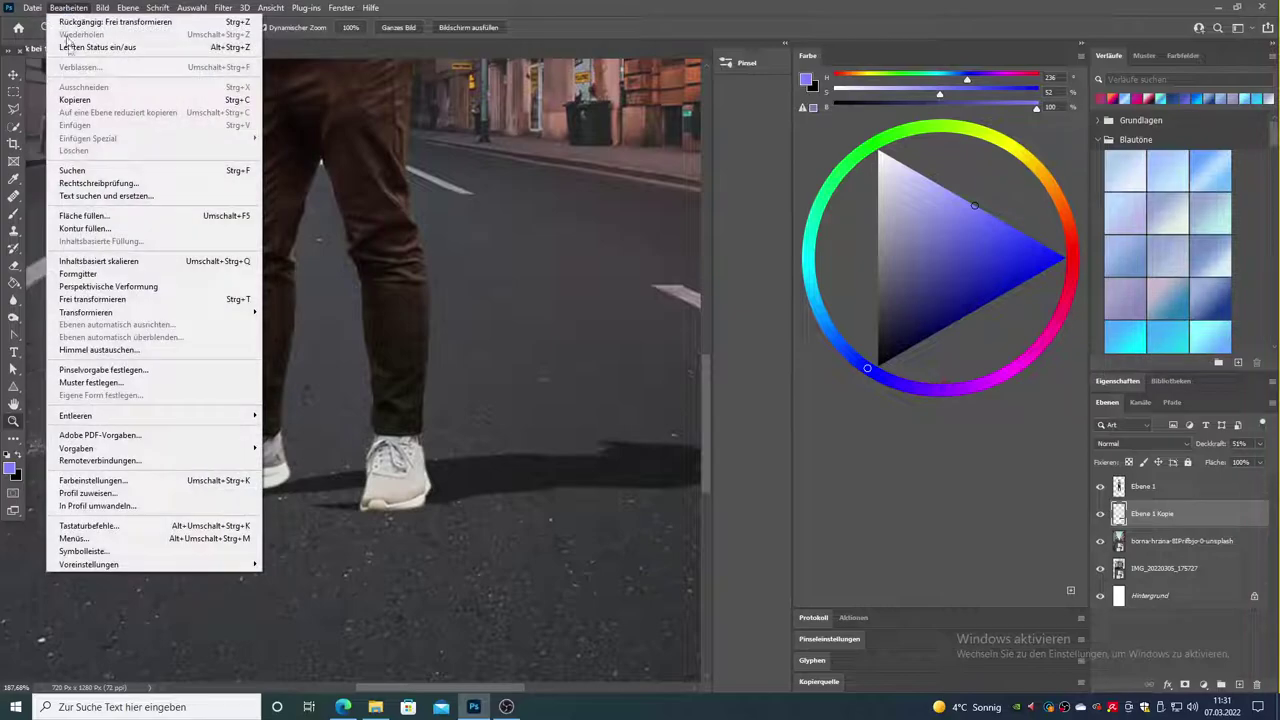
{"action": "left_click", "coordinate": [78, 273]}
{"action": "left_click", "coordinate": [306, 504]}
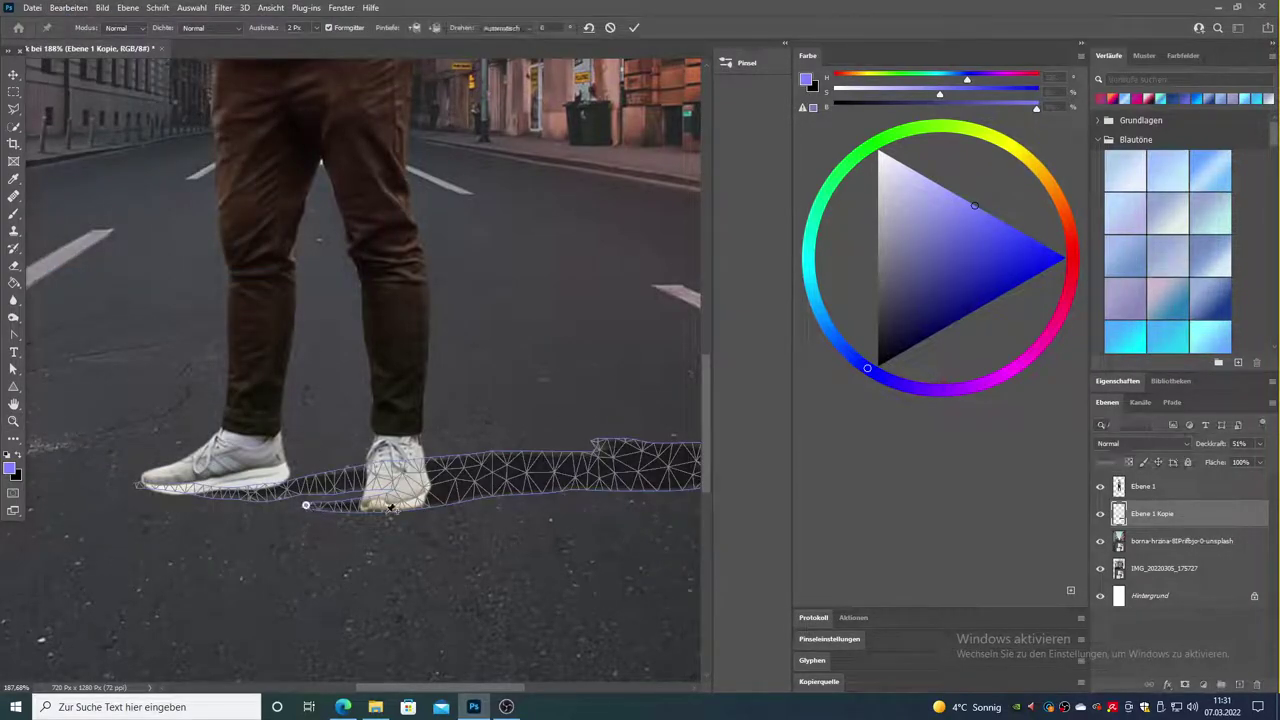
{"action": "left_click", "coordinate": [457, 500]}
{"action": "left_click", "coordinate": [446, 464]}
{"action": "left_click", "coordinate": [438, 459]}
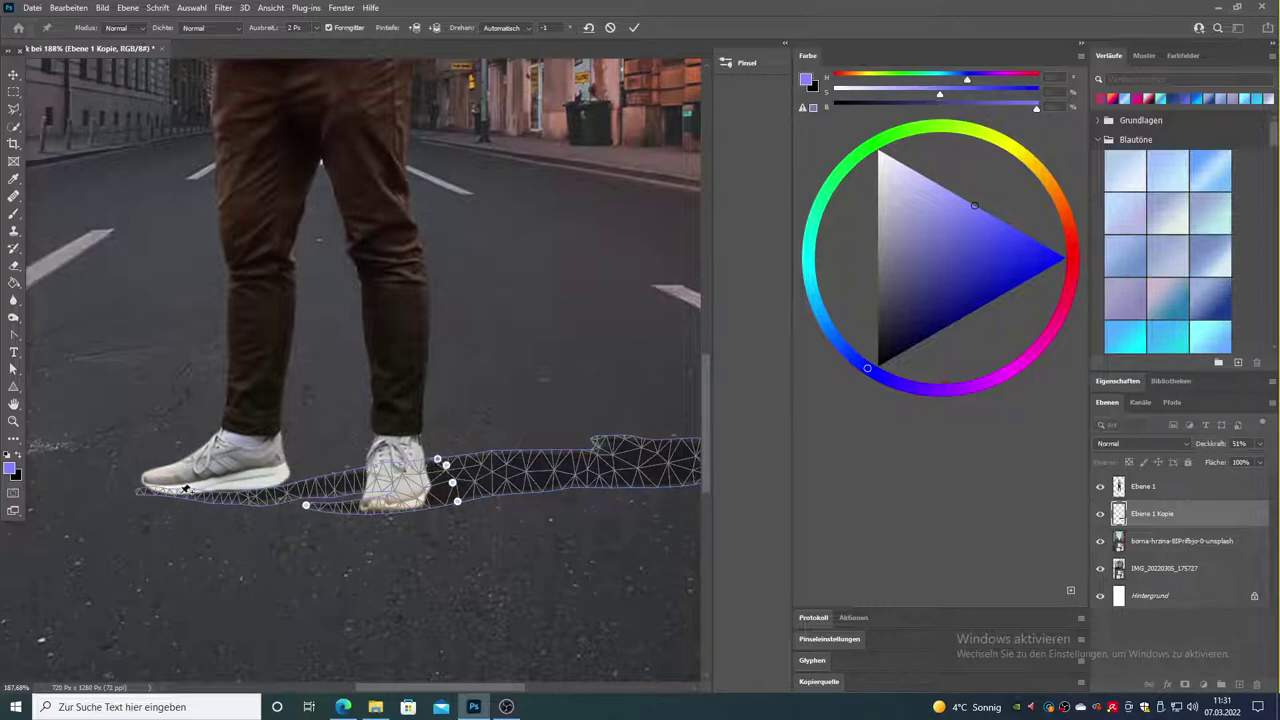
{"action": "left_click", "coordinate": [139, 492]}
- Drag the pins so the shadow hugs both soles, then apply the warp
{"action": "left_click_drag", "start_coordinate": [253, 494], "coordinate": [245, 484]}
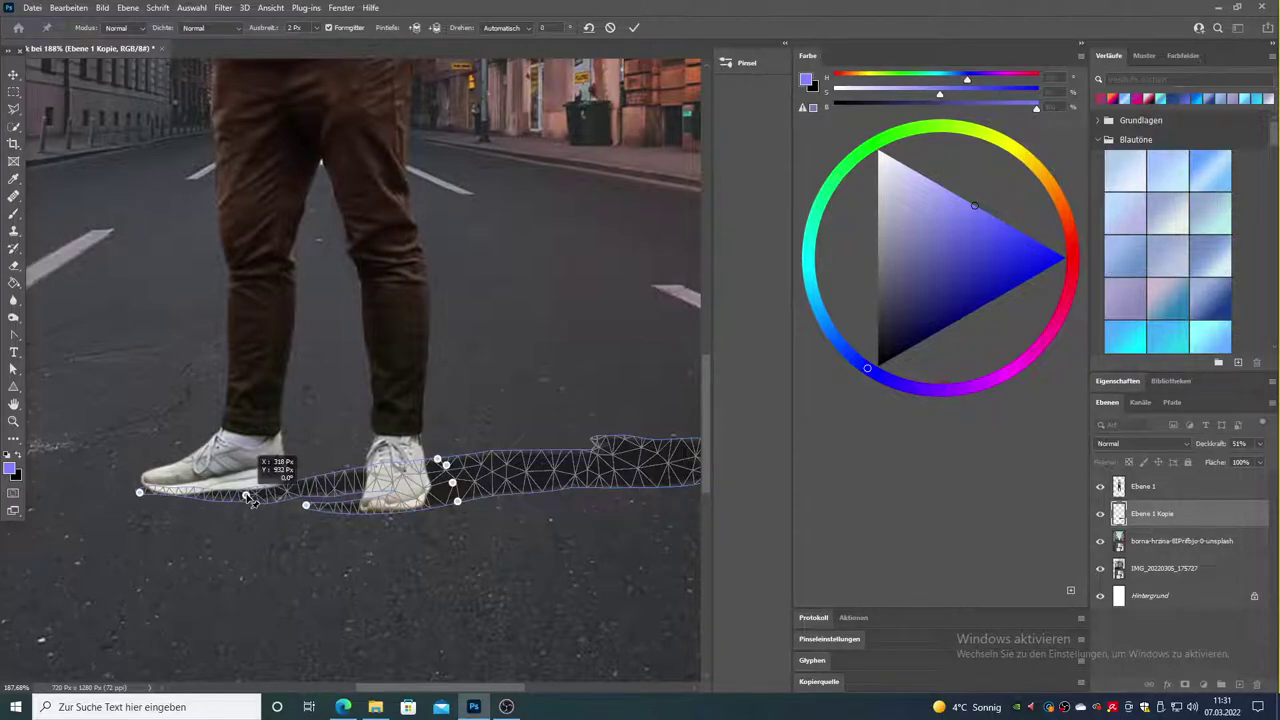
{"action": "left_click_drag", "start_coordinate": [140, 493], "coordinate": [222, 494]}
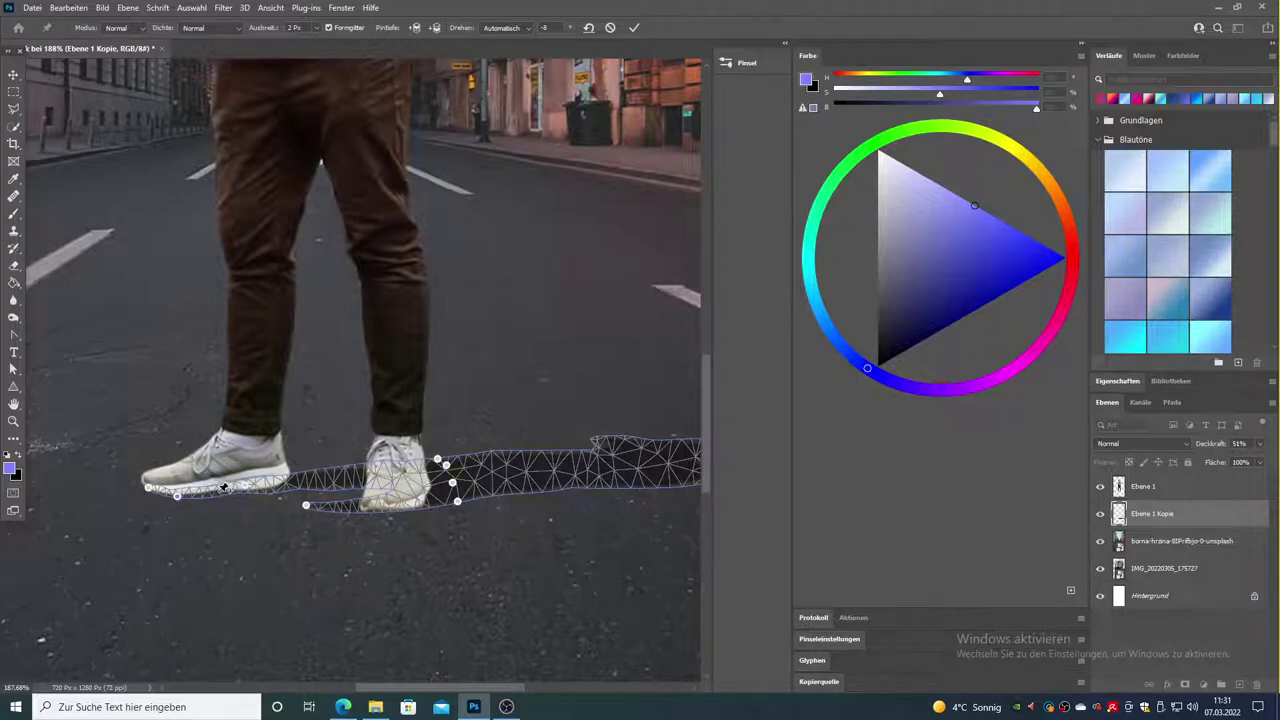
{"action": "left_click", "coordinate": [216, 490]}
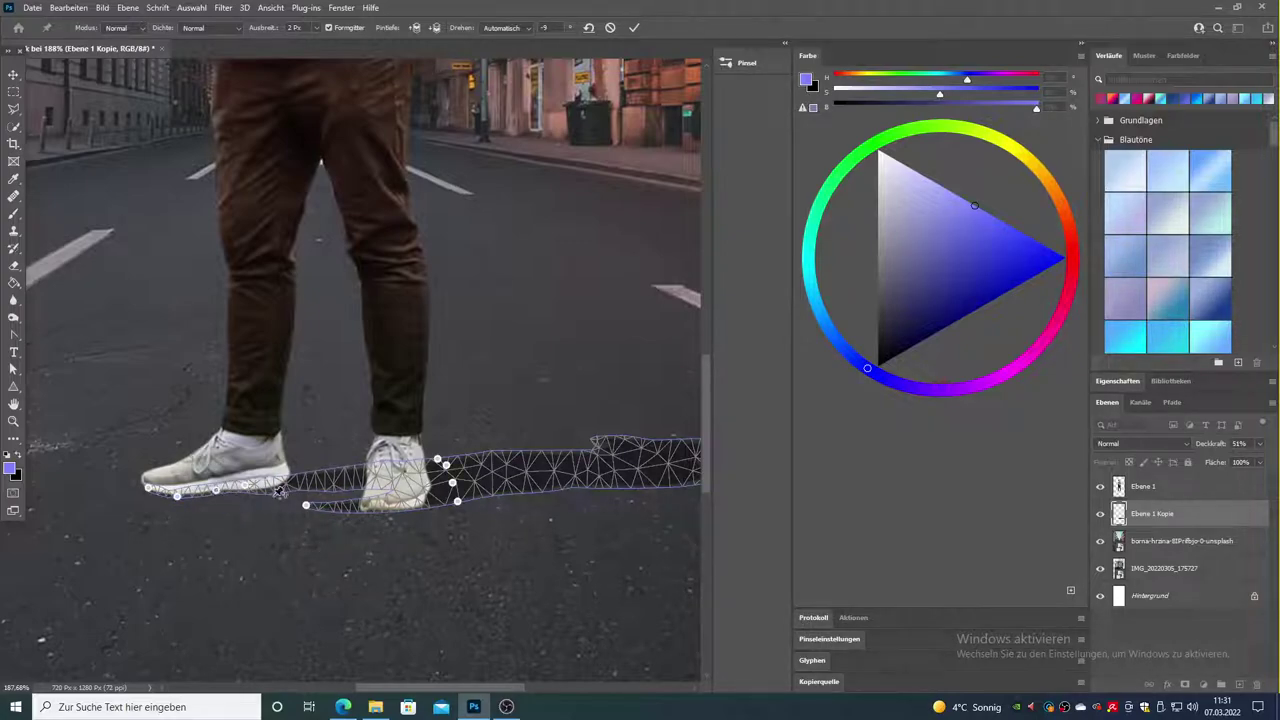
{"action": "left_click_drag", "start_coordinate": [305, 505], "coordinate": [358, 506]}
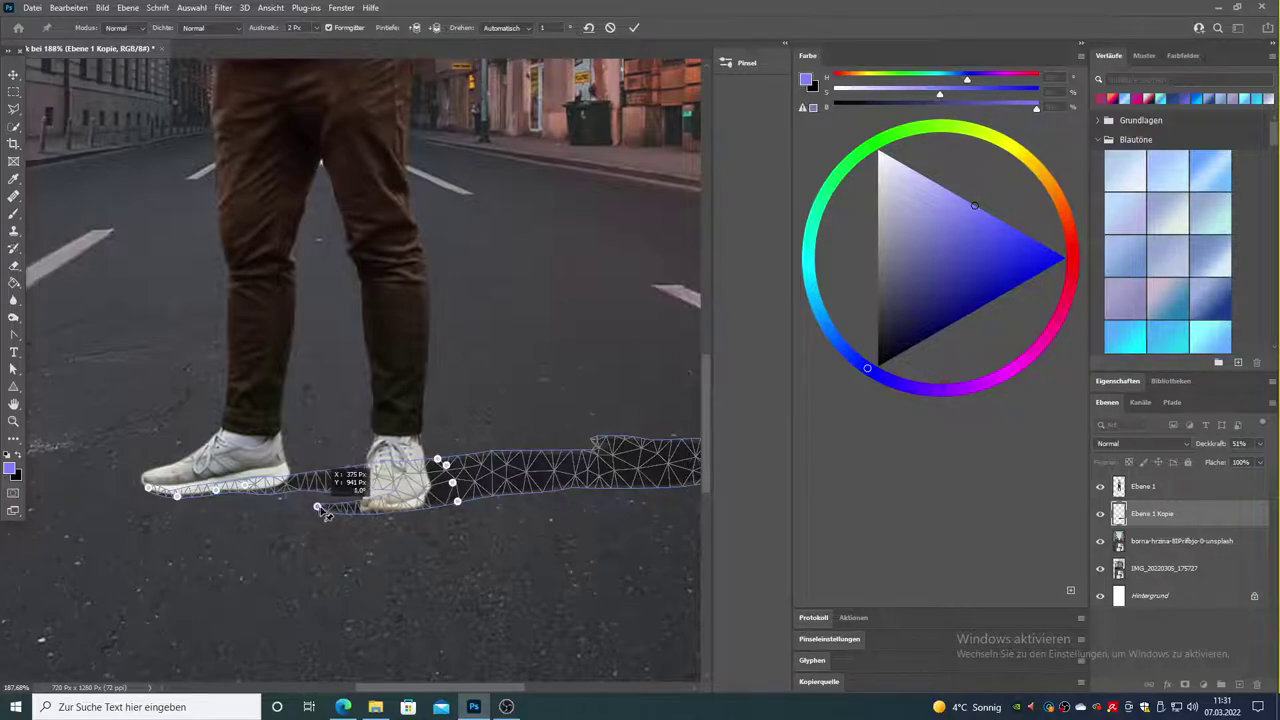
{"action": "left_click_drag", "start_coordinate": [345, 514], "coordinate": [364, 517]}
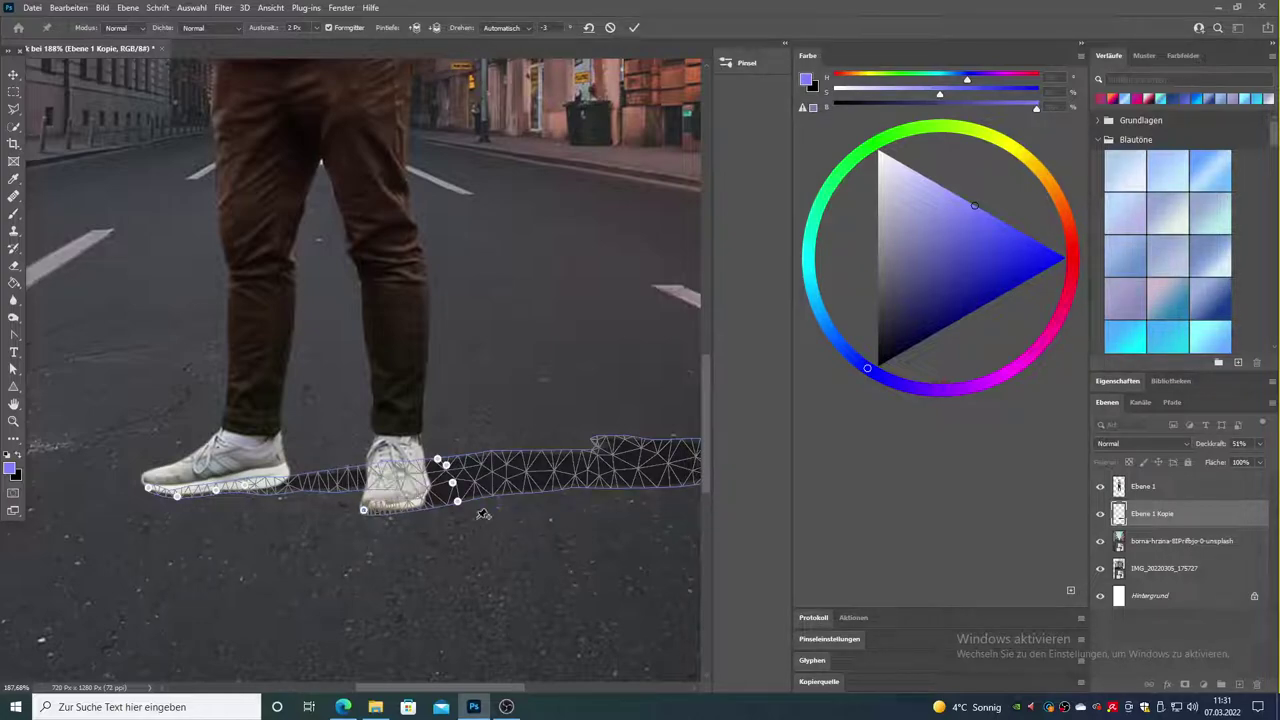
{"action": "mouse_move", "coordinate": [415, 500]}
{"action": "left_mouse_down"}
{"action": "mouse_move", "coordinate": [415, 512]}
{"action": "mouse_move", "coordinate": [383, 514]}
{"action": "left_mouse_up"}
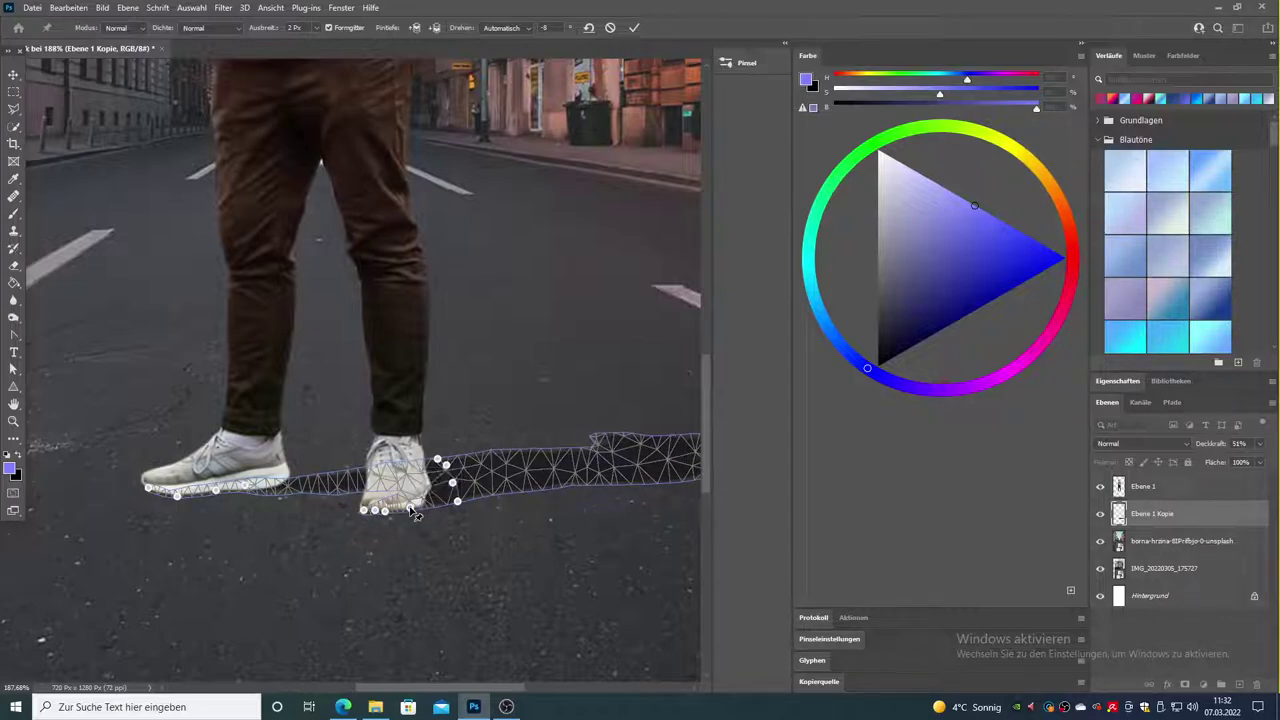
{"action": "left_click", "coordinate": [14, 90]}
{"action": "left_click", "coordinate": [595, 262]}
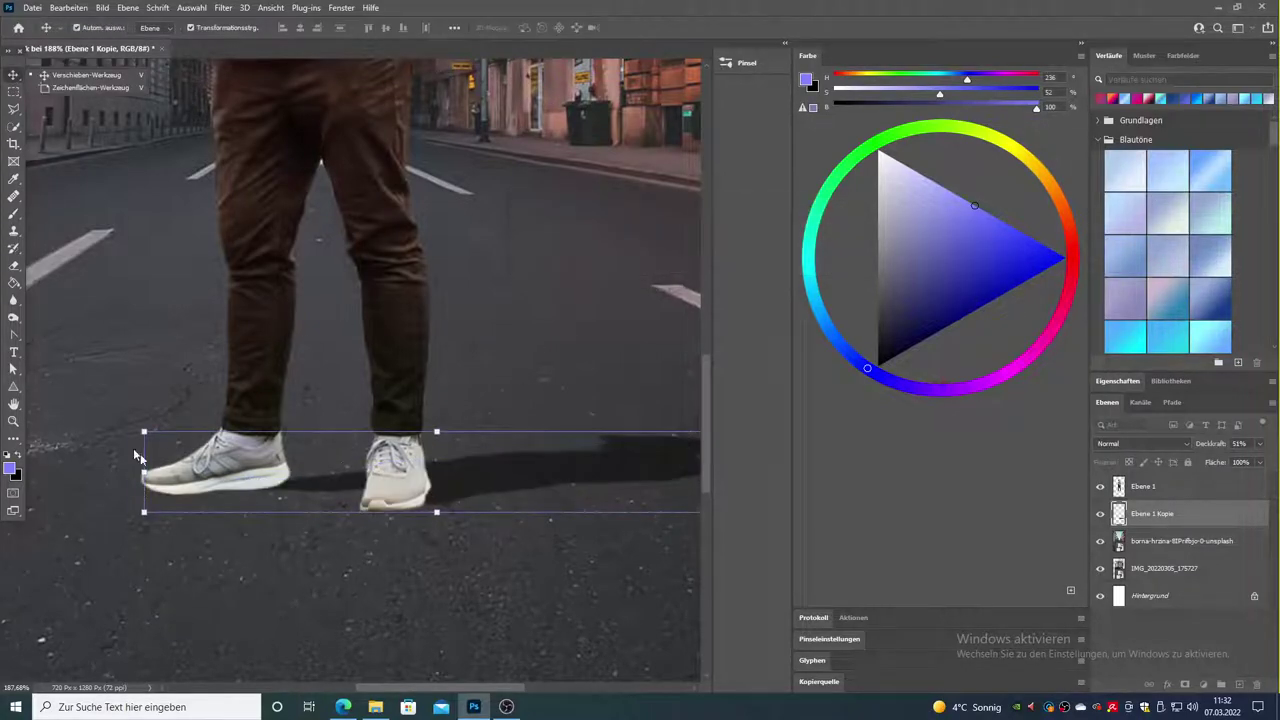
- Confirm the warp, review the full image, then zoom in closely on the shoes
{"action": "left_click", "coordinate": [14, 421]}
{"action": "left_click", "coordinate": [420, 300], "text": "alt"}
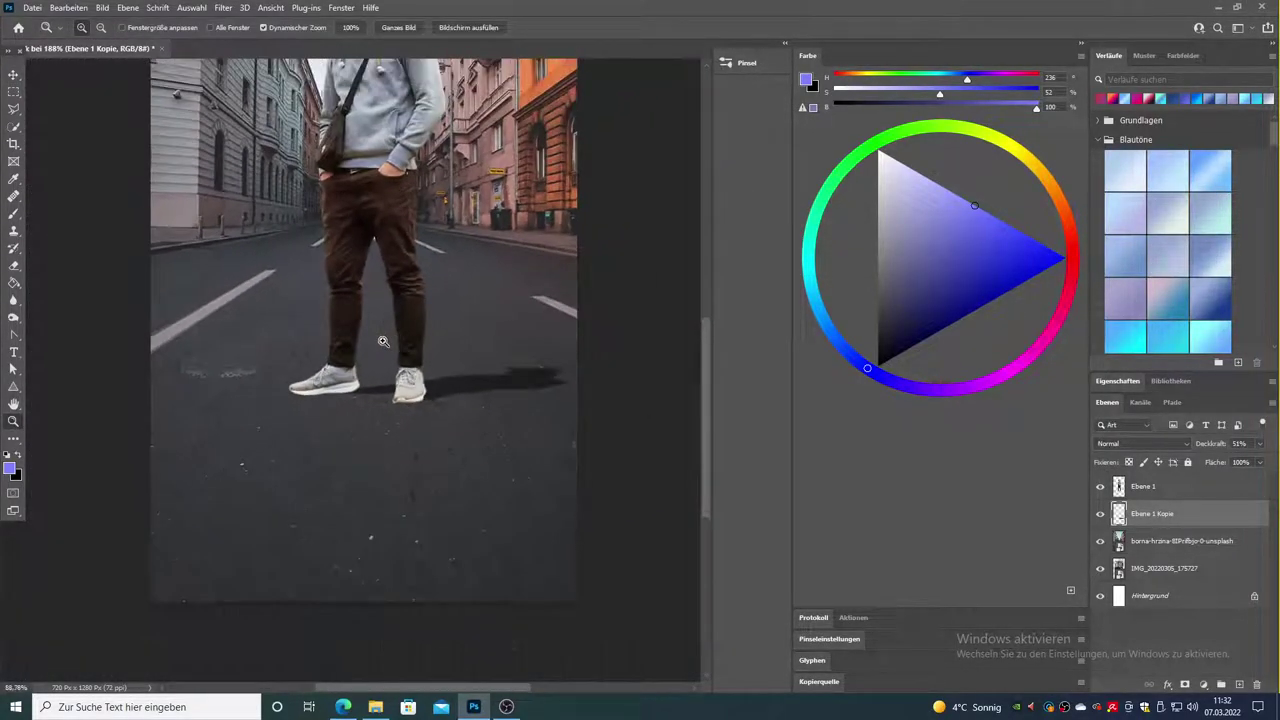
{"action": "left_click", "coordinate": [678, 392], "text": "alt"}
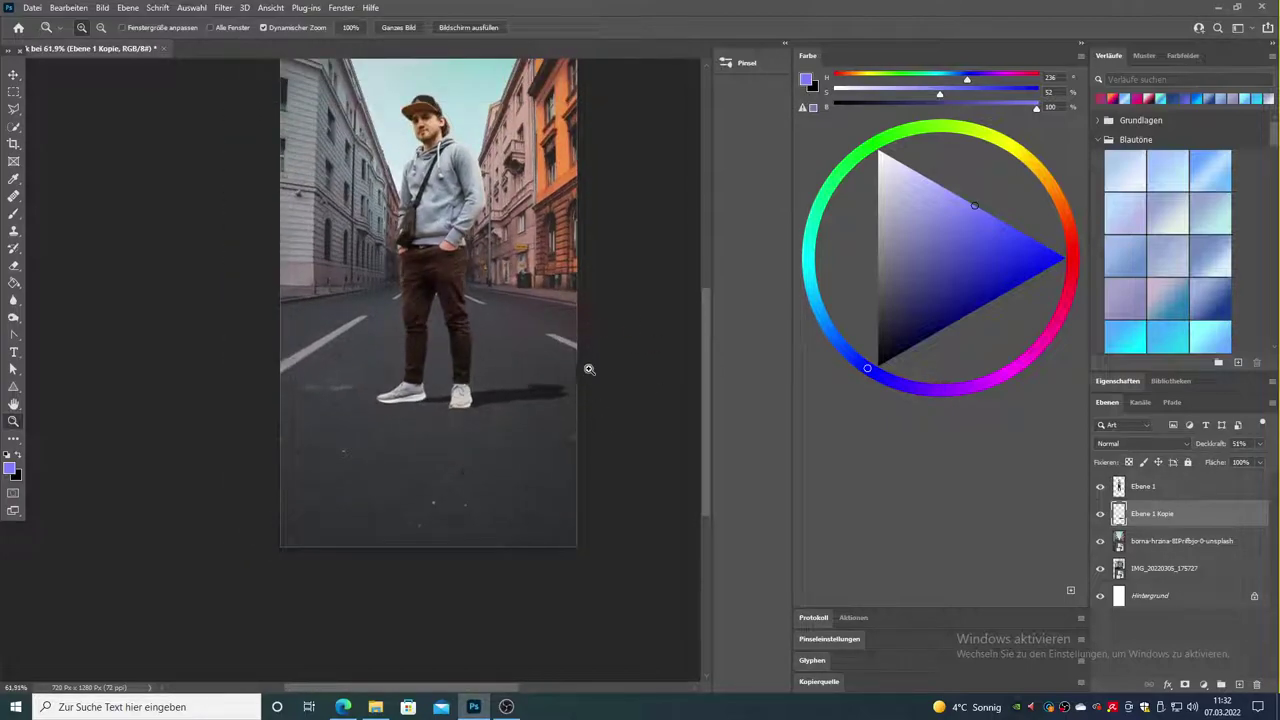
{"action": "key", "text": "v"}
{"action": "left_click", "coordinate": [14, 421]}
{"action": "left_click_drag", "start_coordinate": [480, 400], "coordinate": [546, 423]}
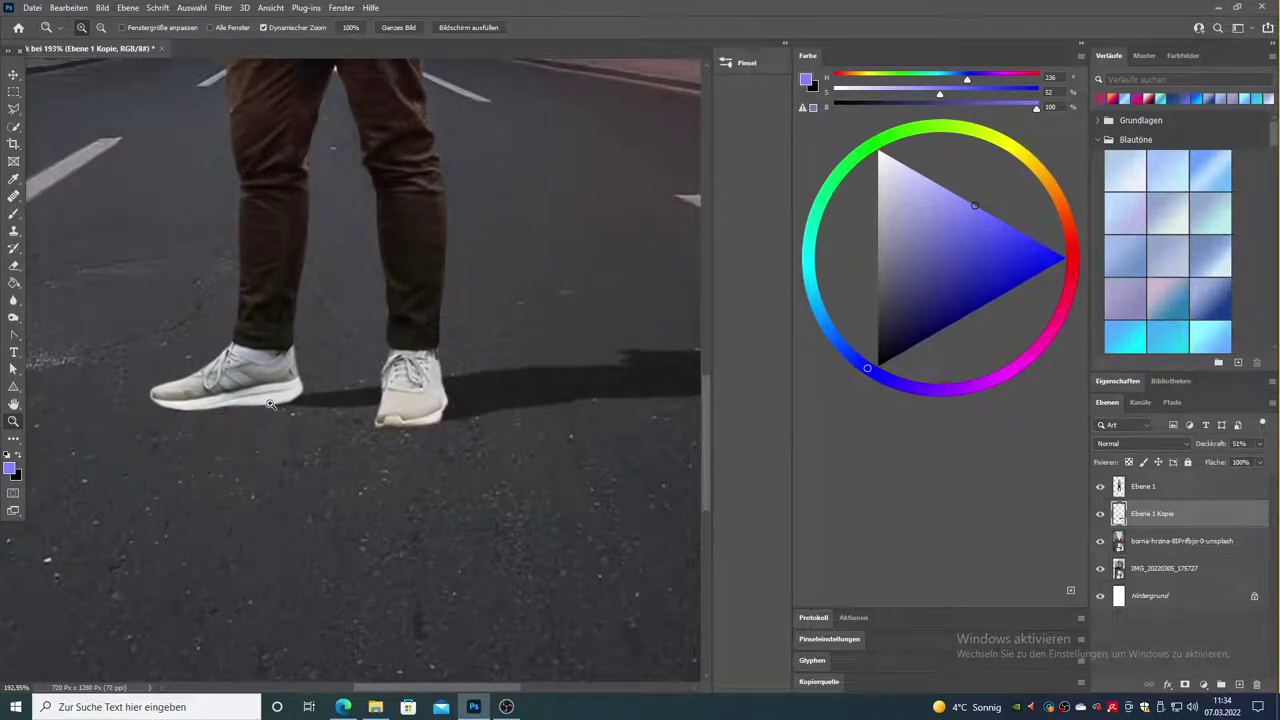
- Paint black at 100% opacity under both soles, along the shadow's top edge and between the shoes
{"action": "left_click", "coordinate": [14, 213]}
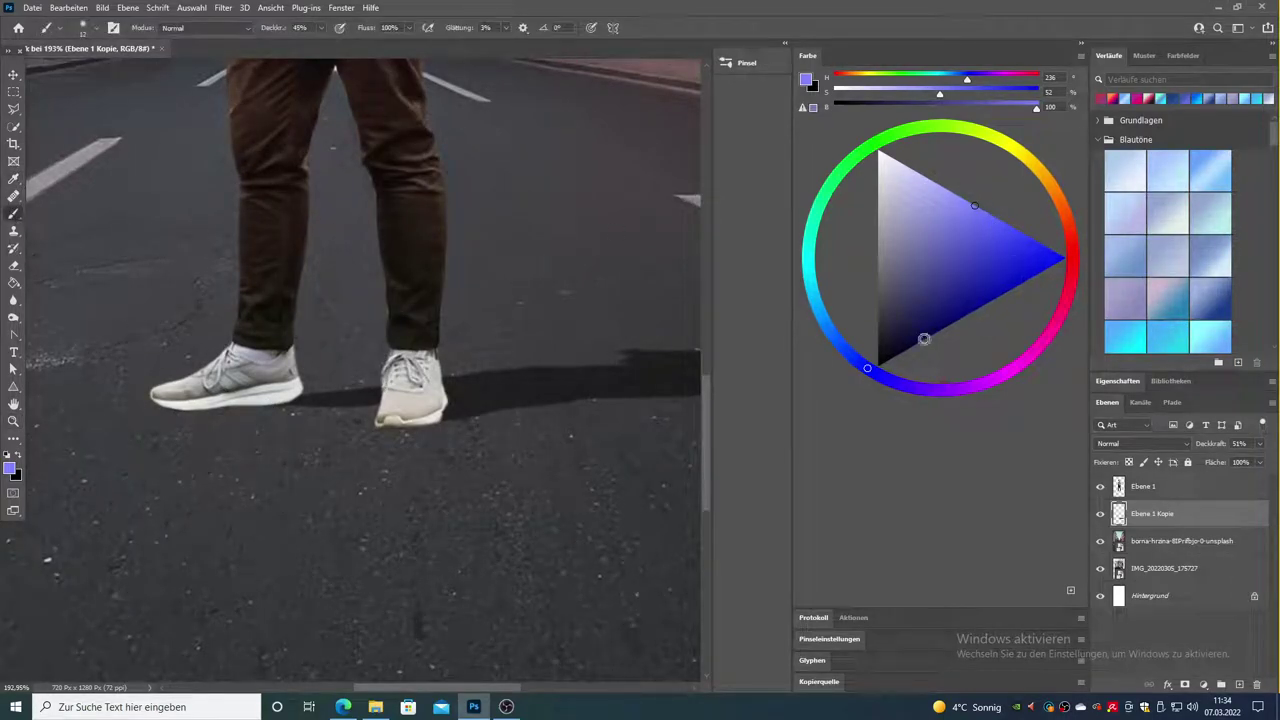
{"action": "left_click_drag", "start_coordinate": [923, 340], "coordinate": [875, 368]}
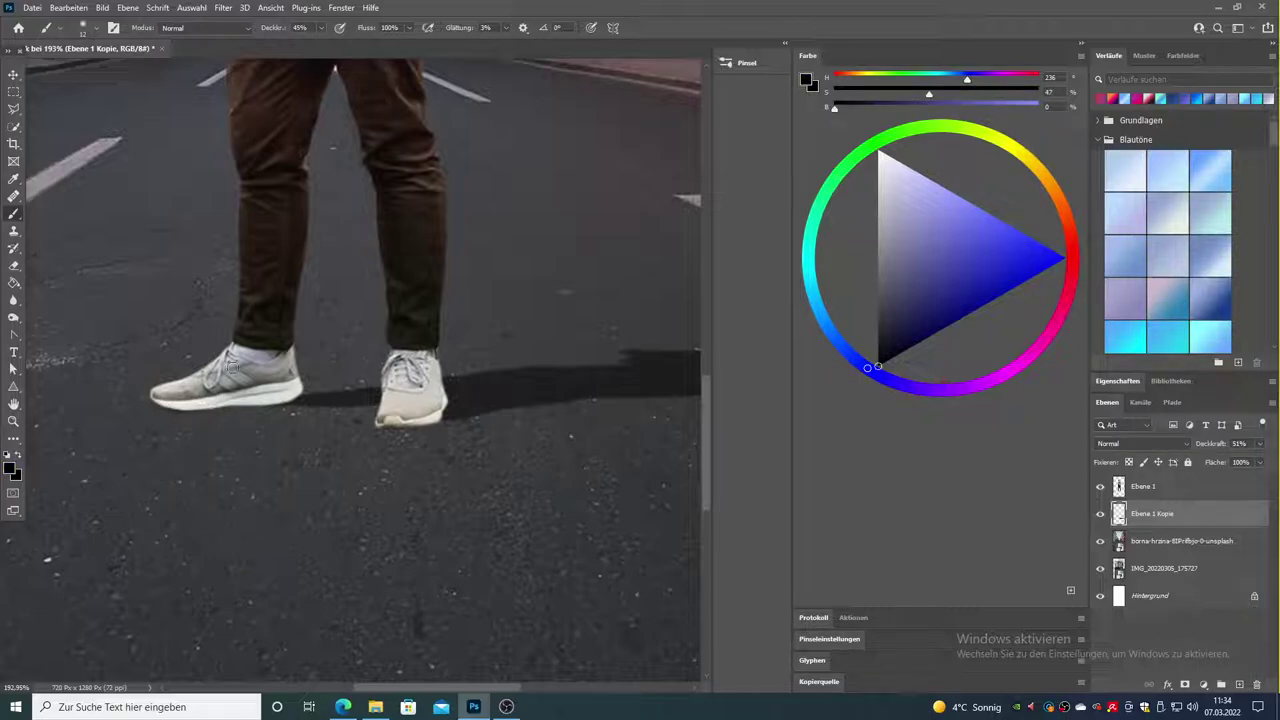
{"action": "key", "text": "0"}
{"action": "left_click_drag", "start_coordinate": [157, 399], "coordinate": [377, 399]}
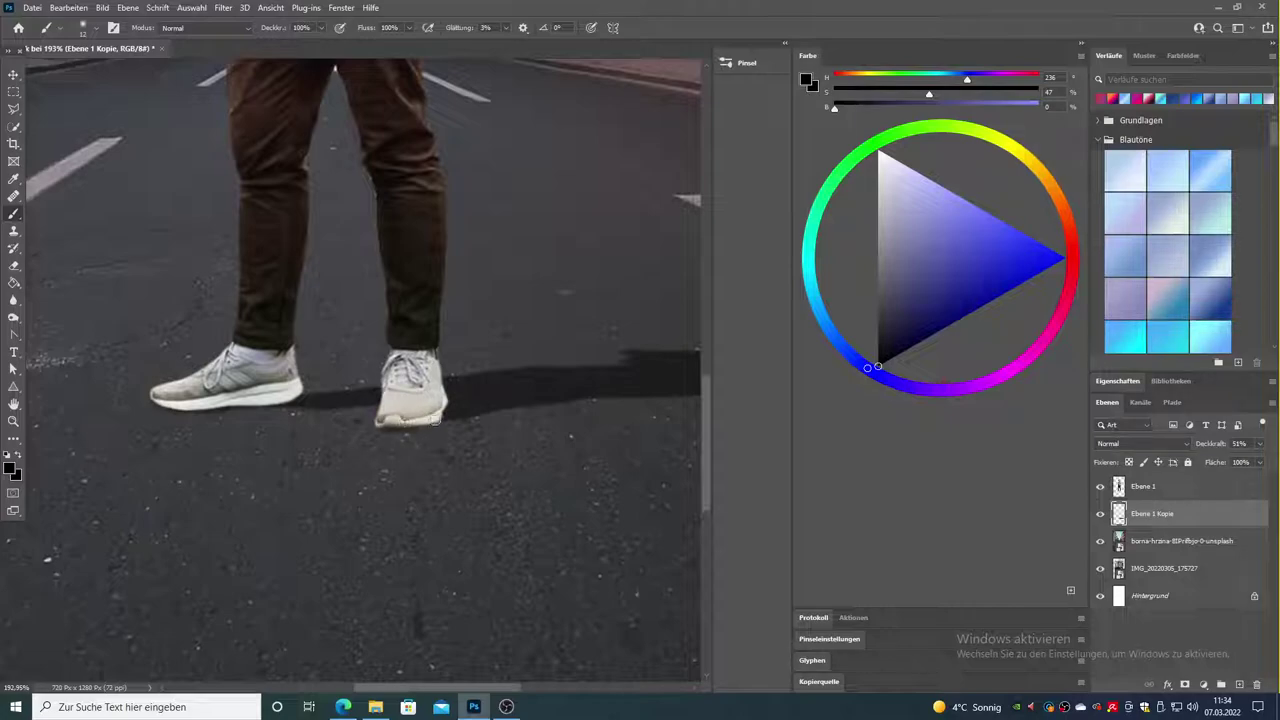
{"action": "mouse_move", "coordinate": [407, 422]}
{"action": "left_mouse_down"}
{"action": "mouse_move", "coordinate": [438, 421]}
{"action": "mouse_move", "coordinate": [391, 446]}
{"action": "left_mouse_up"}
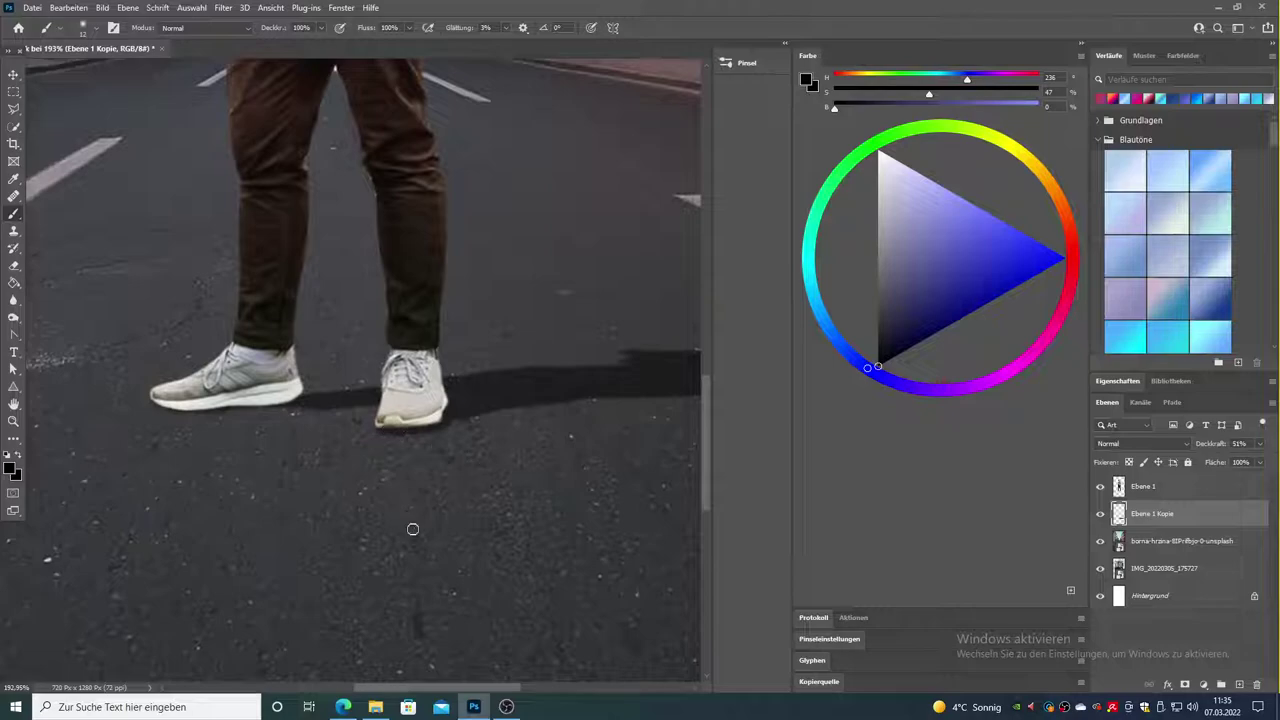
{"action": "scroll", "coordinate": [380, 676], "scroll_direction": "right", "scroll_amount": 3}
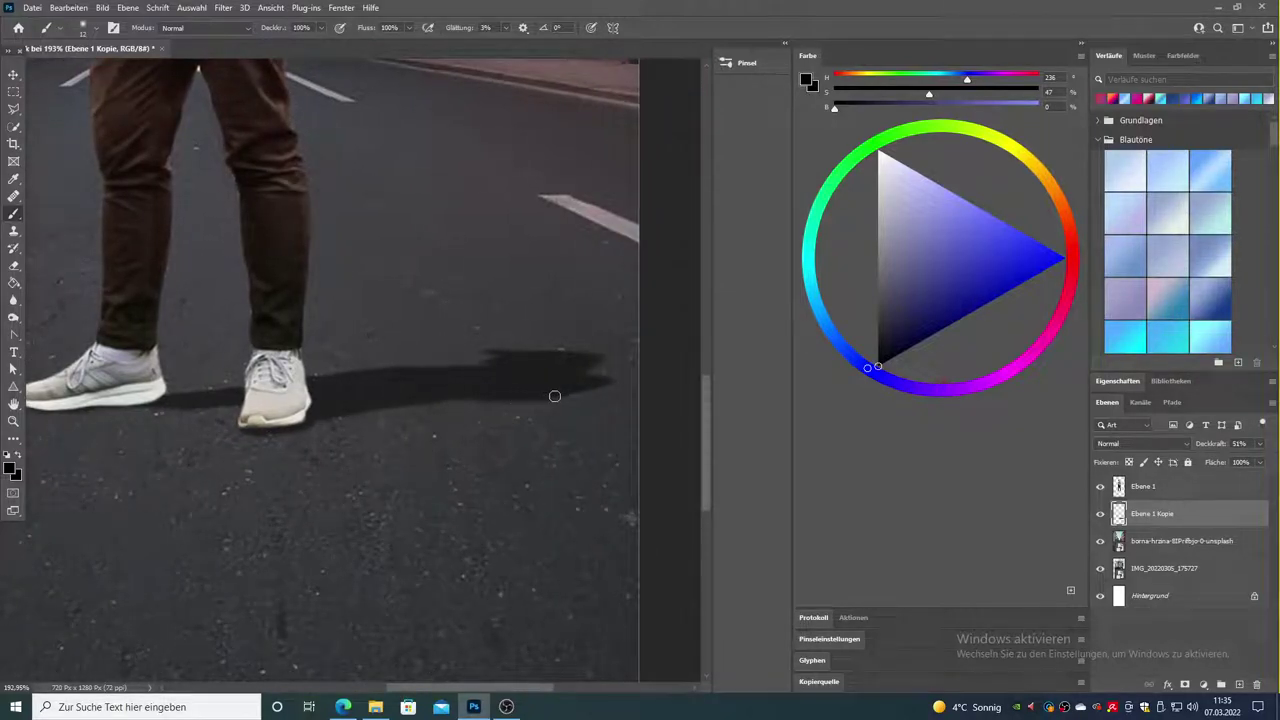
{"action": "mouse_move", "coordinate": [590, 376]}
{"action": "left_mouse_down"}
{"action": "mouse_move", "coordinate": [600, 360]}
{"action": "mouse_move", "coordinate": [485, 350]}
{"action": "mouse_move", "coordinate": [457, 366]}
{"action": "mouse_move", "coordinate": [310, 379]}
{"action": "left_mouse_up"}
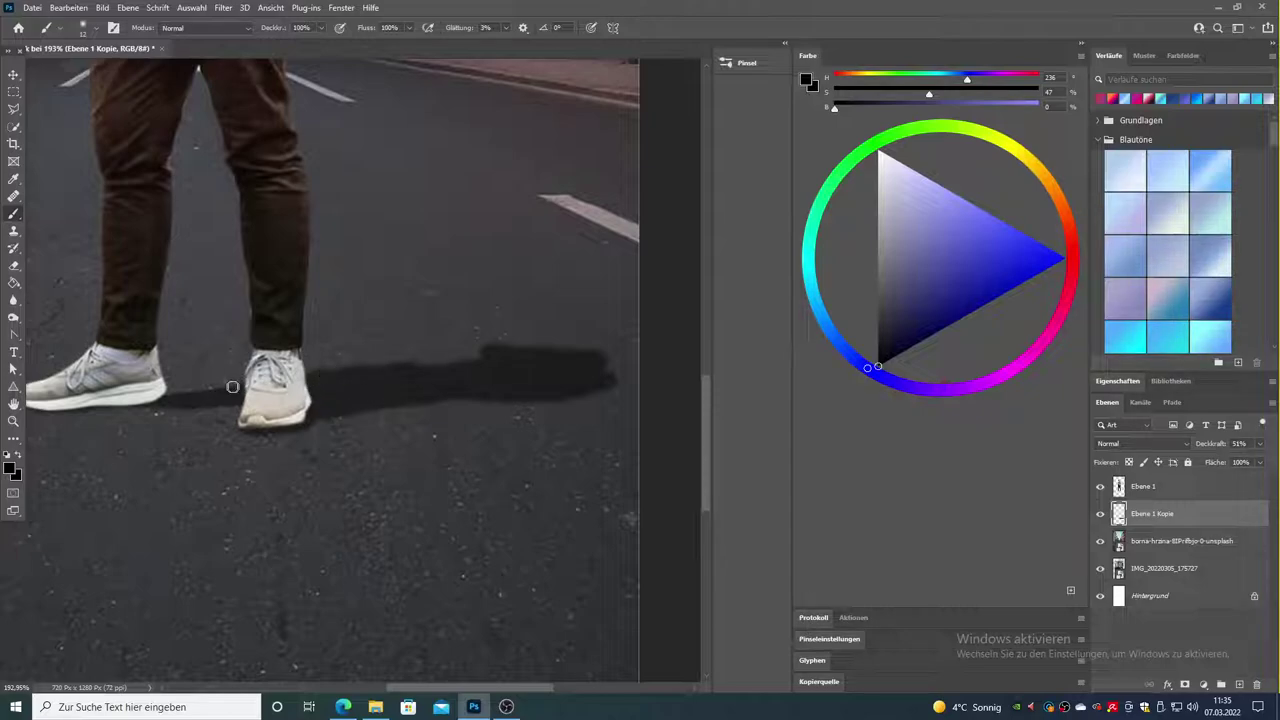
{"action": "left_click_drag", "start_coordinate": [232, 386], "coordinate": [152, 395]}
- Review the whole composition and lower the shadow layer's opacity to 33%
{"action": "left_click", "coordinate": [14, 420]}
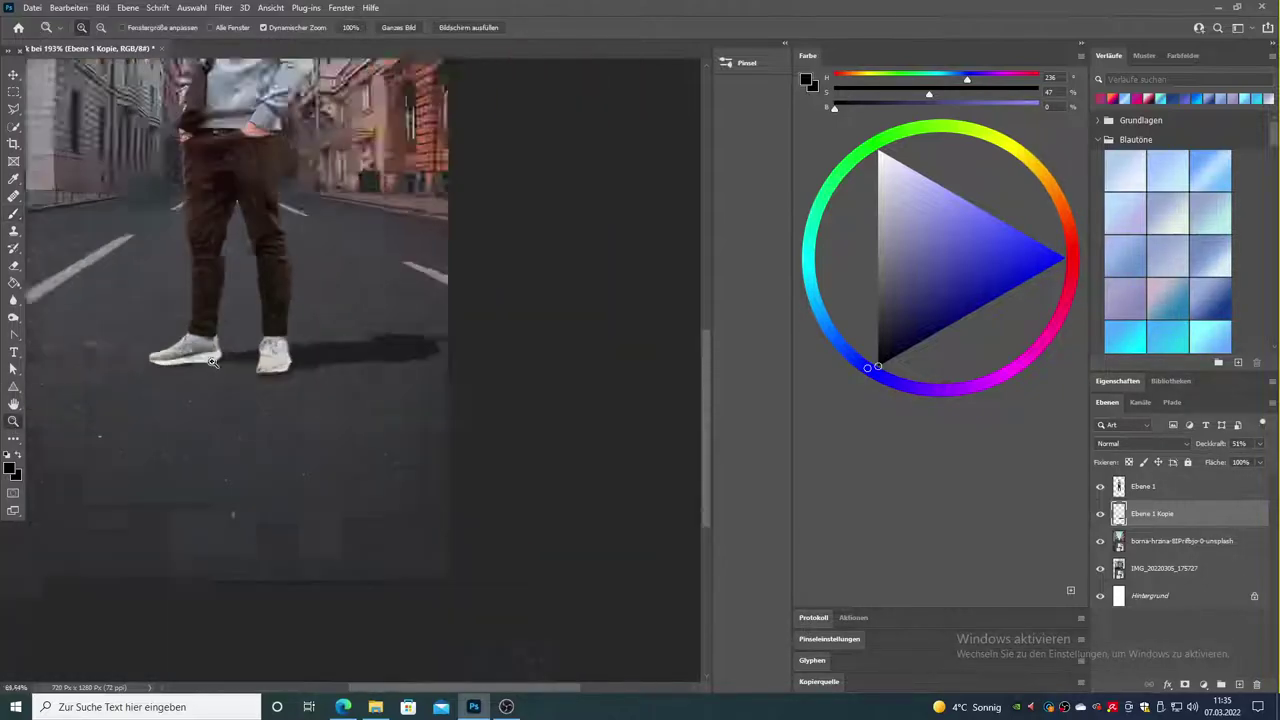
{"action": "scroll", "coordinate": [380, 400], "scroll_direction": "down", "scroll_amount": 5}
{"action": "scroll", "coordinate": [350, 438], "scroll_direction": "up", "scroll_amount": 2}
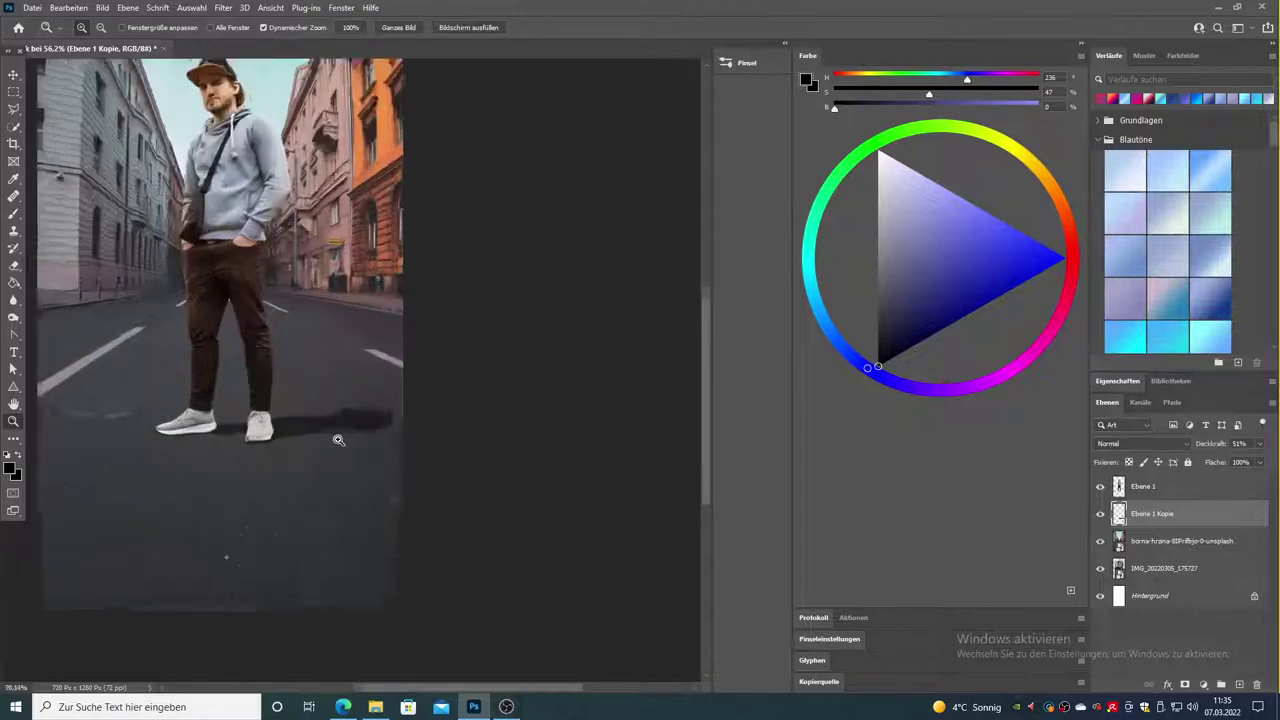
{"action": "scroll", "coordinate": [371, 457], "scroll_direction": "up", "scroll_amount": 2}
{"action": "scroll", "coordinate": [371, 457], "scroll_direction": "up", "scroll_amount": 1}
{"action": "scroll", "coordinate": [309, 423], "scroll_direction": "up", "scroll_amount": 1}
{"action": "scroll", "coordinate": [309, 423], "scroll_direction": "down", "scroll_amount": 1}
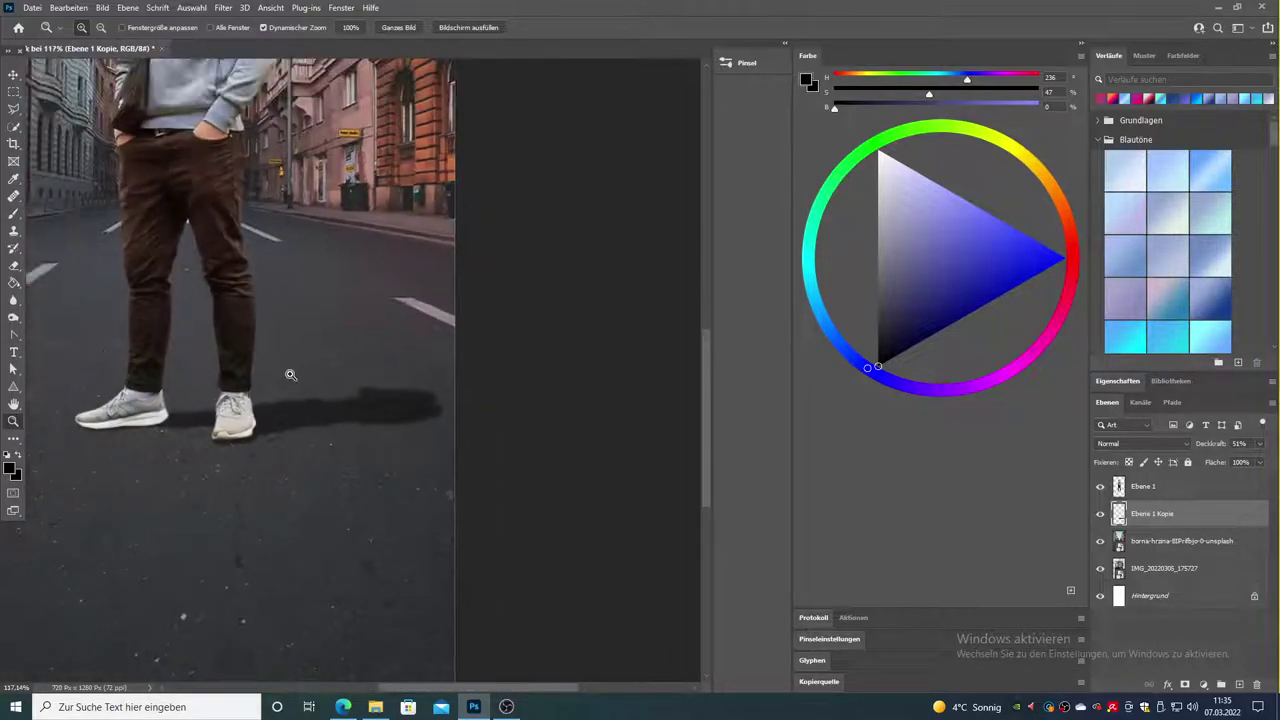
{"action": "scroll", "coordinate": [289, 367], "scroll_direction": "down", "scroll_amount": 1}
{"action": "scroll", "coordinate": [289, 367], "scroll_direction": "down", "scroll_amount": 1}
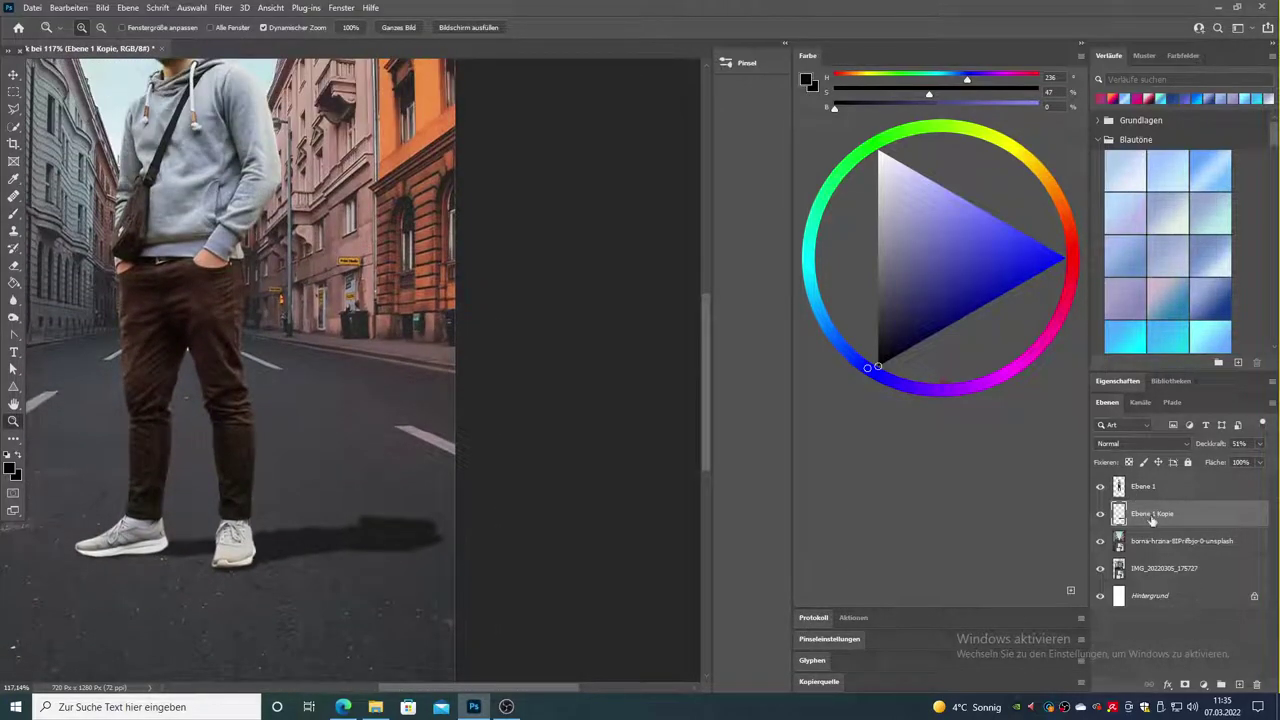
{"action": "left_click_drag", "start_coordinate": [1230, 450], "coordinate": [1212, 453]}
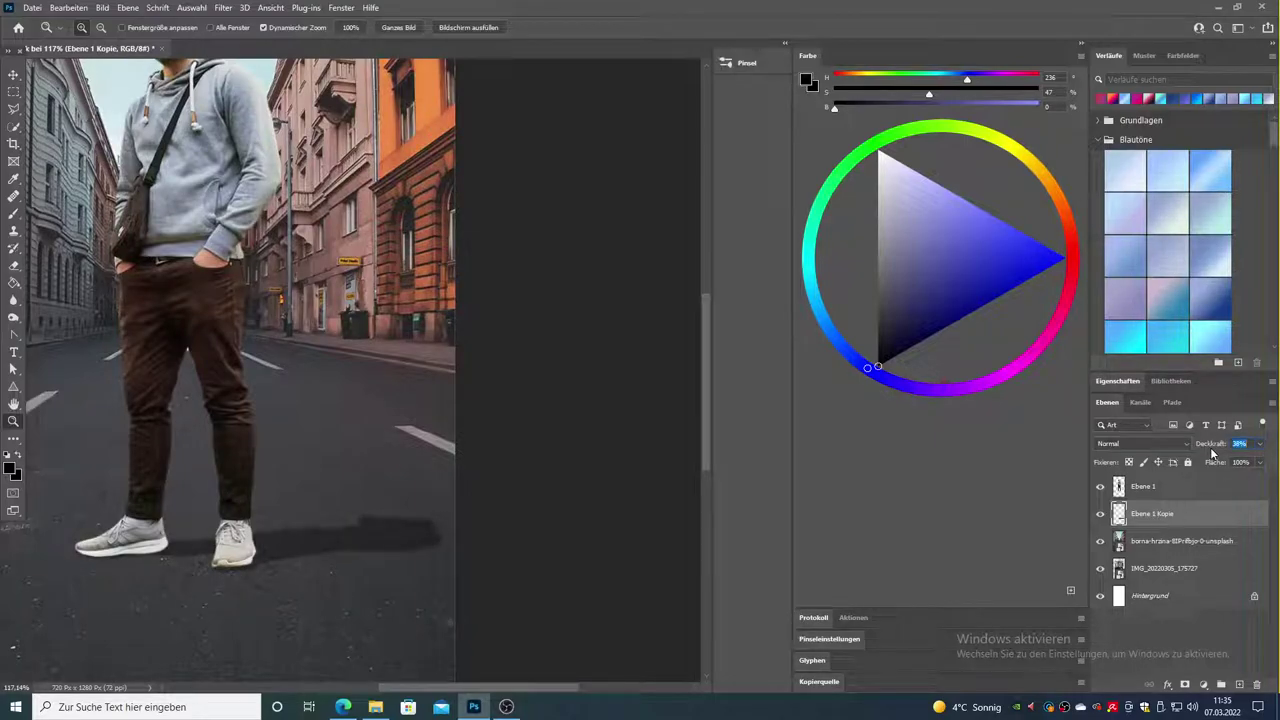
- Zoom out to review, refine the shadow's opacity, and zoom back in on the shoes
{"action": "left_click", "coordinate": [17, 426]}
{"action": "left_click_drag", "start_coordinate": [455, 277], "coordinate": [411, 307]}
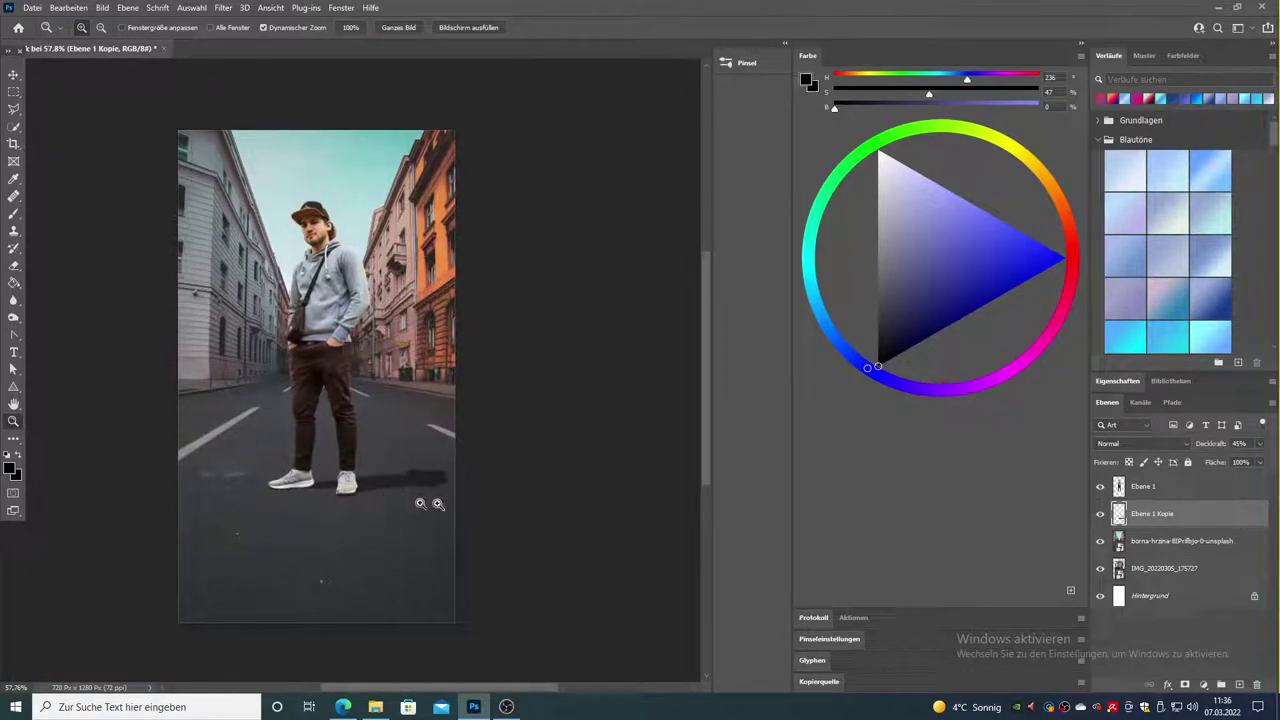
{"action": "left_click_drag", "start_coordinate": [1214, 444], "coordinate": [1207, 457]}
{"action": "left_click_drag", "start_coordinate": [380, 486], "coordinate": [400, 484]}
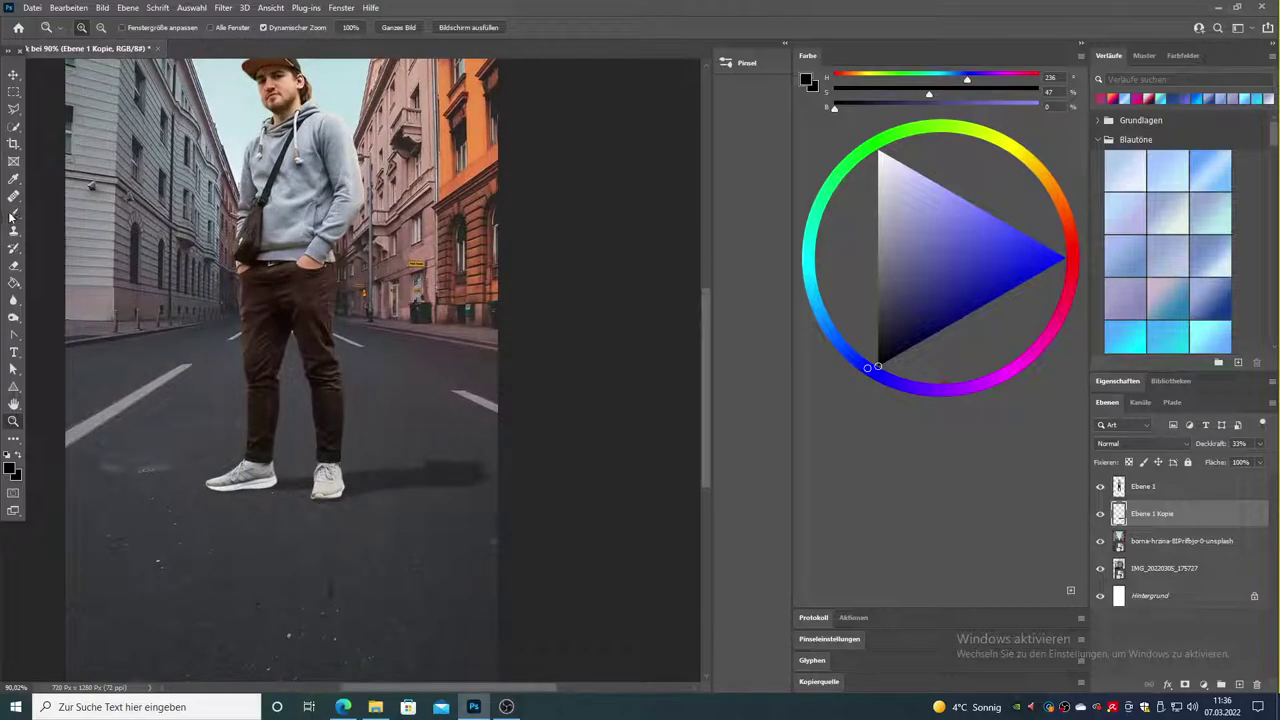
{"action": "left_click", "coordinate": [13, 214]}
- Add a mask to the shadow layer, set a 21 px brush at 25% opacity, and review the whole image
{"action": "left_click", "coordinate": [1185, 685]}
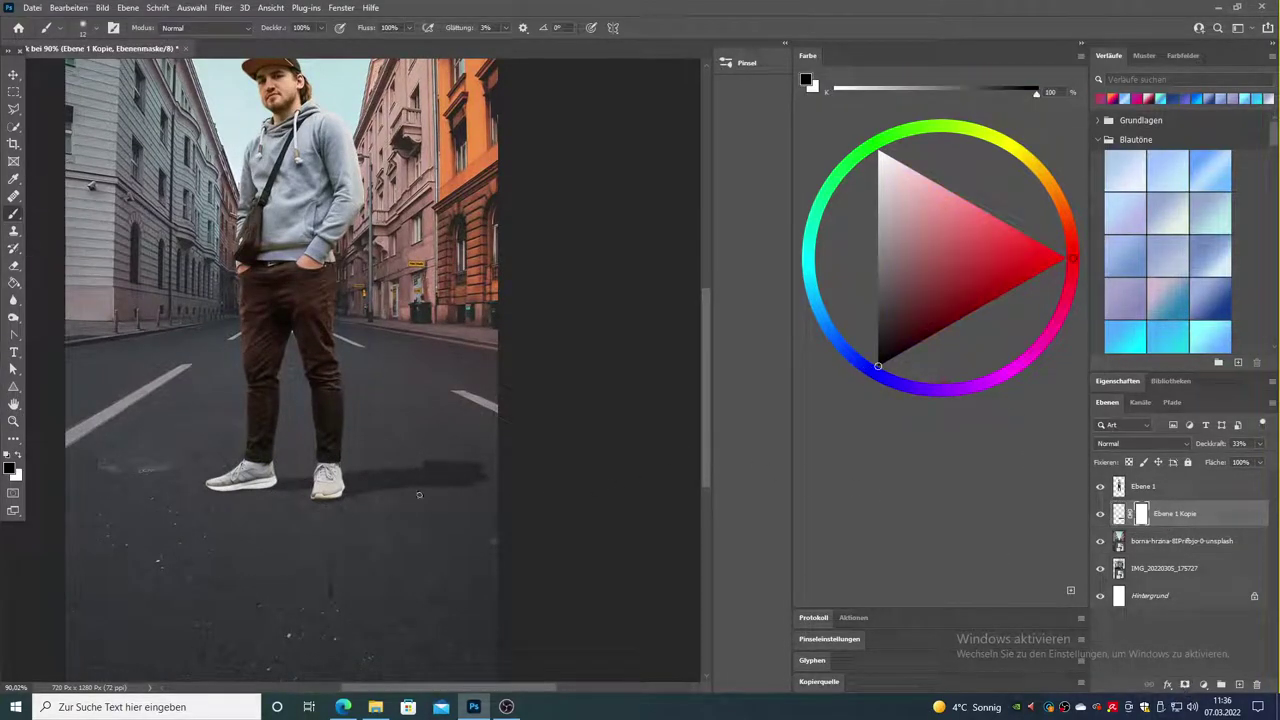
{"action": "left_click", "coordinate": [92, 27]}
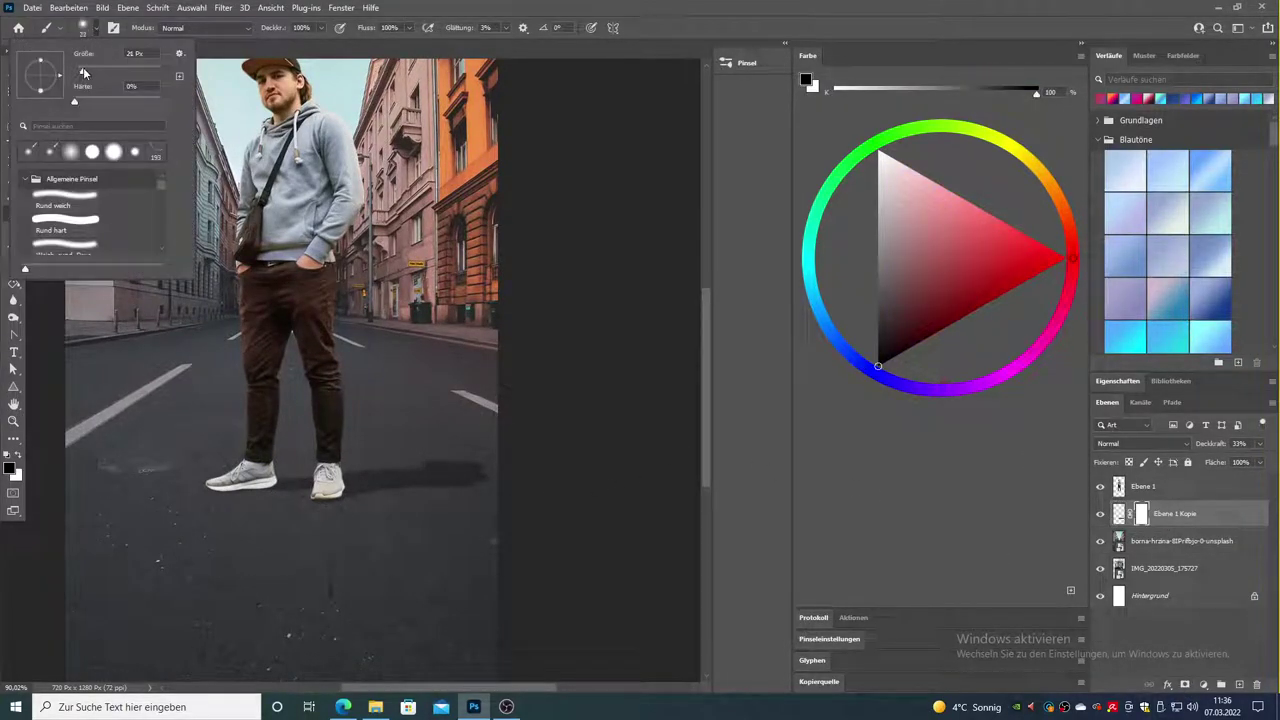
{"action": "left_click_drag", "start_coordinate": [84, 72], "coordinate": [83, 72]}
{"action": "left_click_drag", "start_coordinate": [272, 28], "coordinate": [220, 47]}
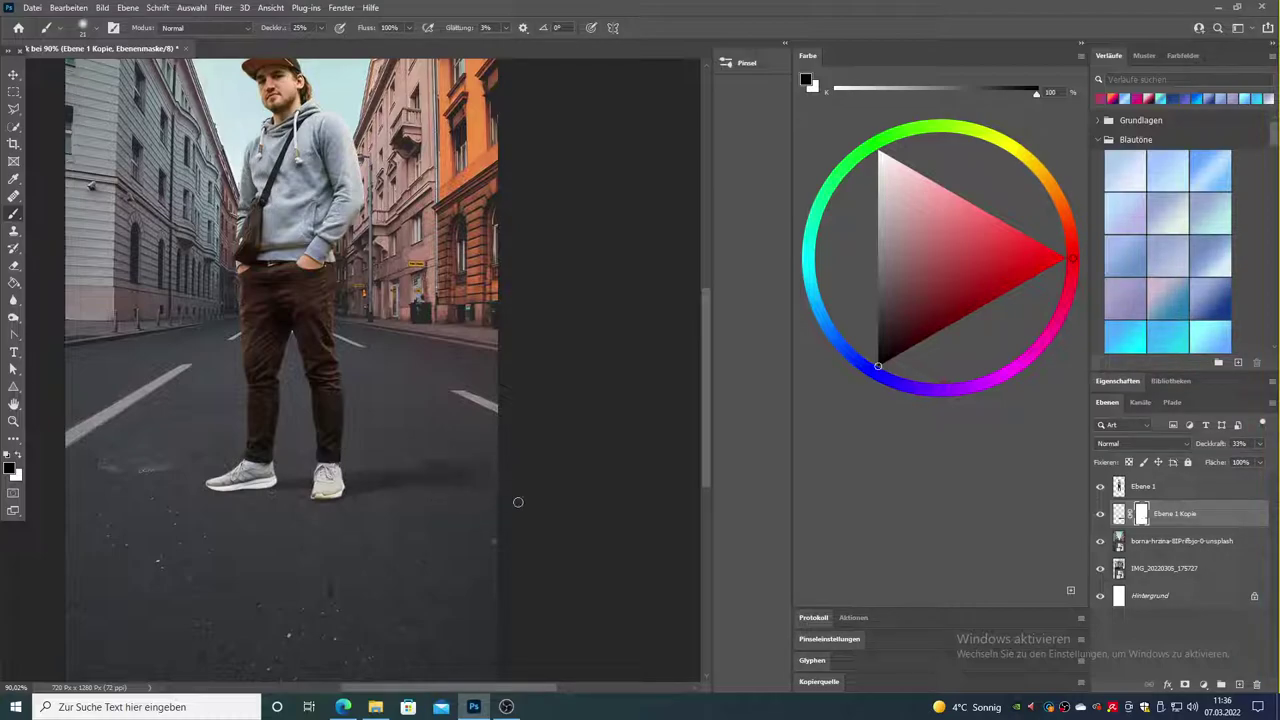
{"action": "left_click", "coordinate": [13, 421]}
{"action": "left_click_drag", "start_coordinate": [221, 368], "coordinate": [170, 368]}
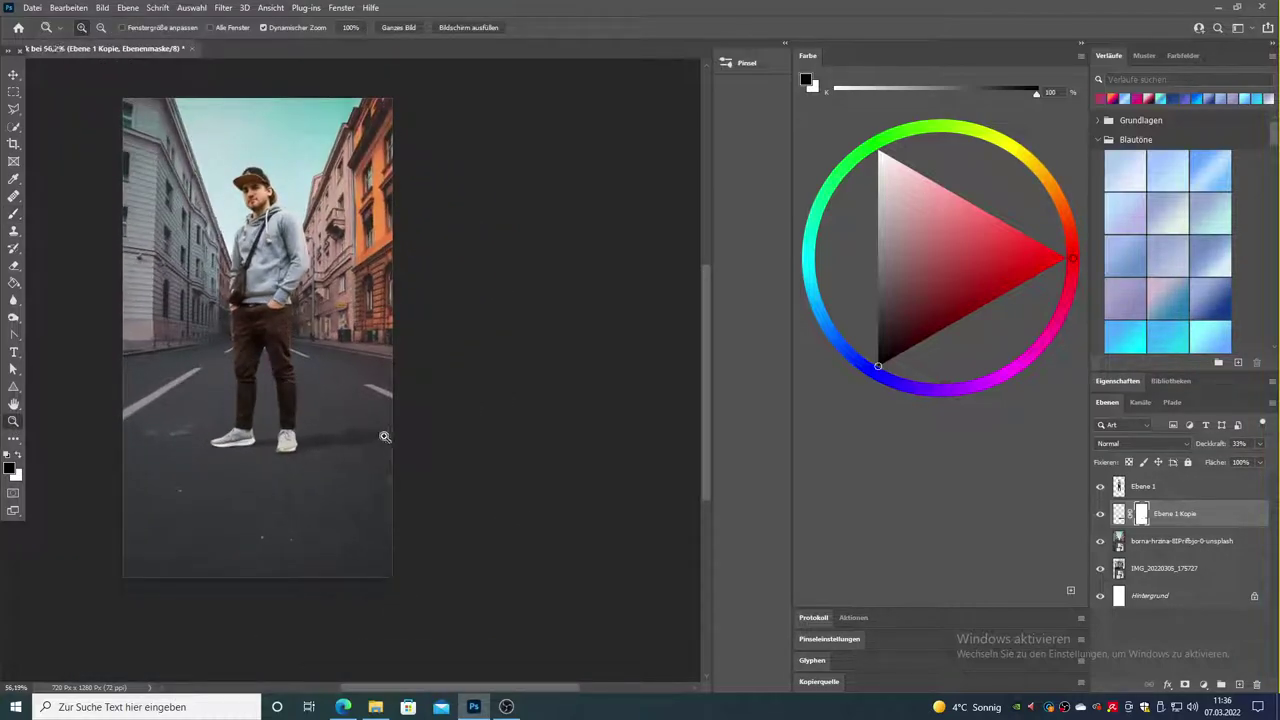
- Zoom in around the man and set up the Burn tool with a 65 px brush
{"action": "left_click_drag", "start_coordinate": [397, 430], "coordinate": [357, 429]}
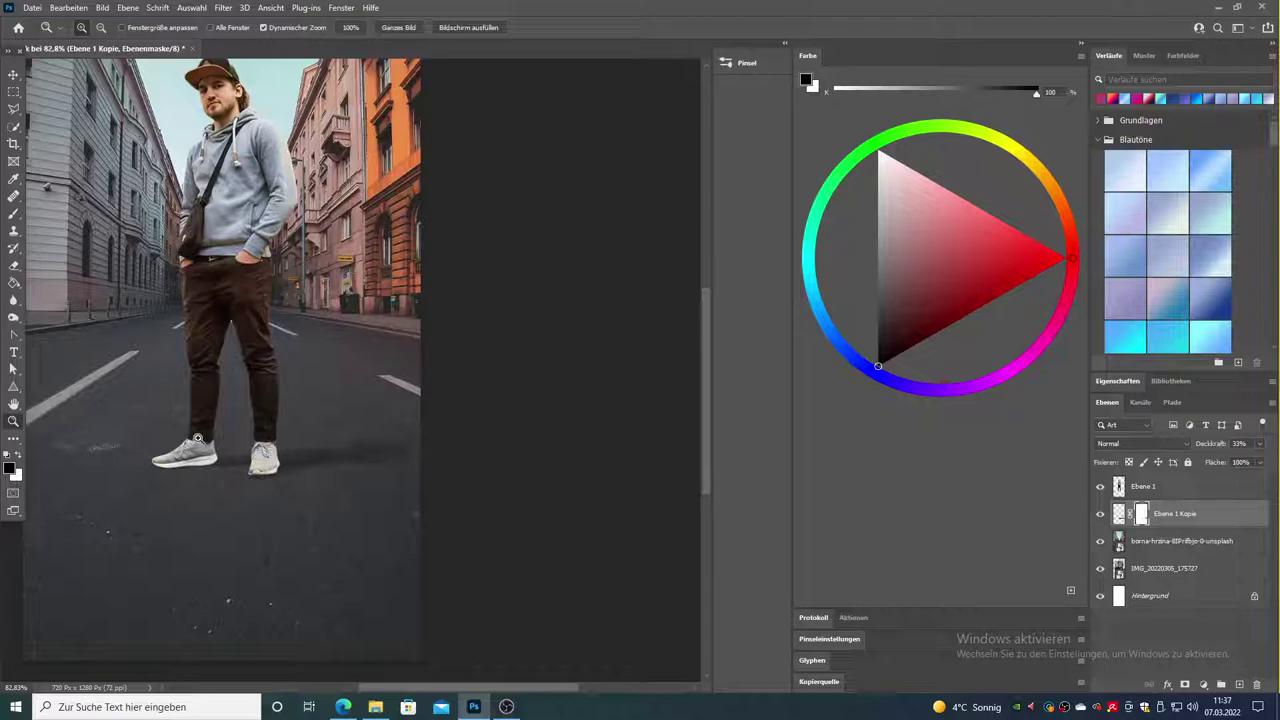
{"action": "left_click_drag", "start_coordinate": [245, 359], "coordinate": [195, 386]}
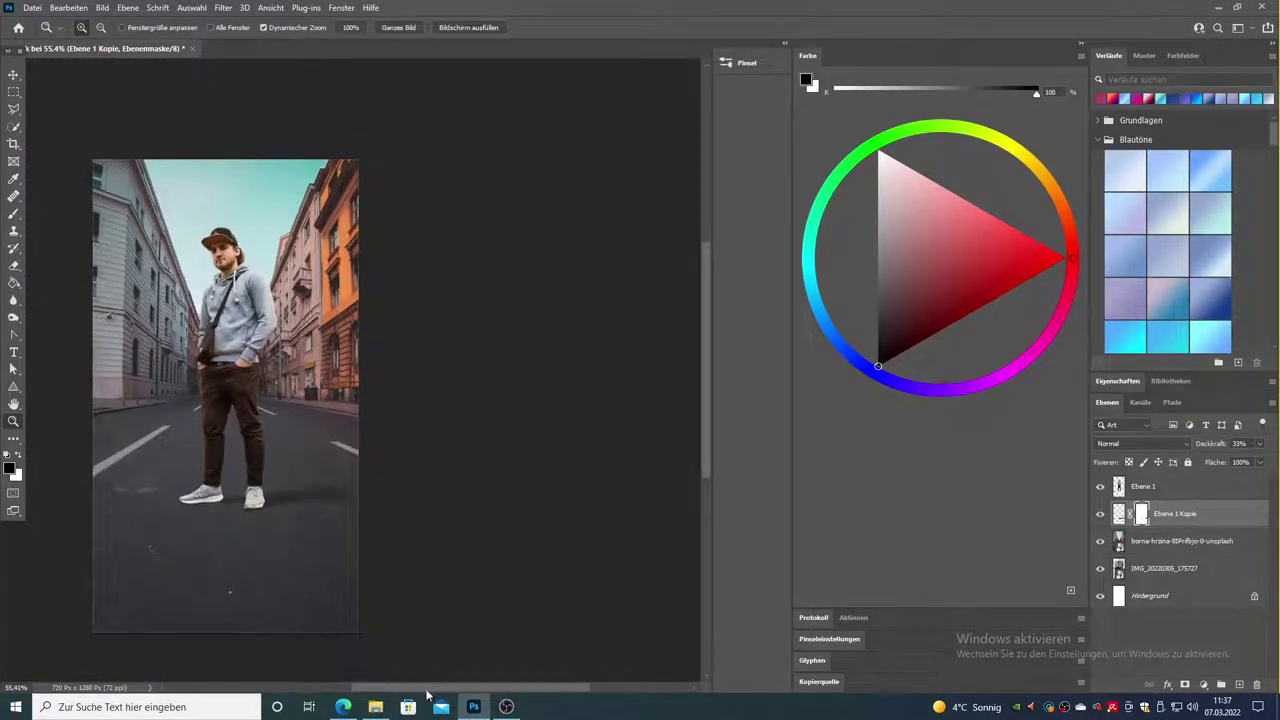
{"action": "left_click_drag", "start_coordinate": [432, 688], "coordinate": [399, 688]}
{"action": "left_click_drag", "start_coordinate": [293, 463], "coordinate": [305, 465]}
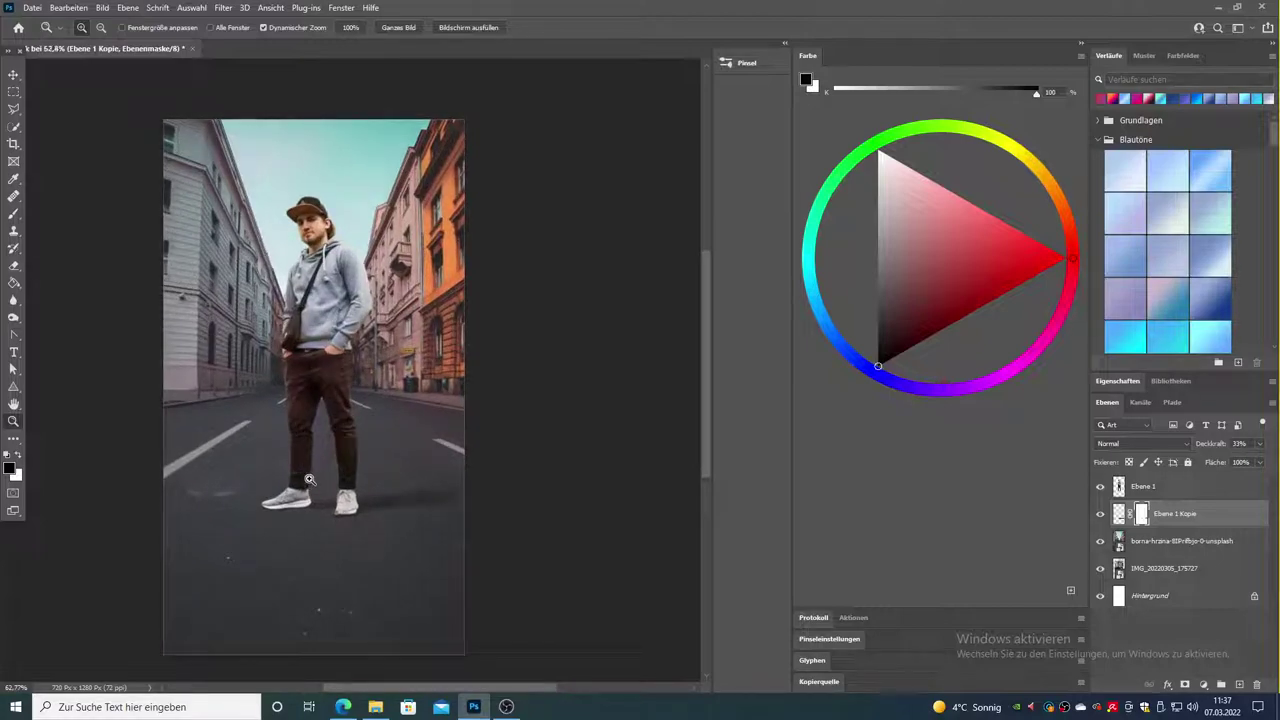
{"action": "right_click", "coordinate": [17, 320]}
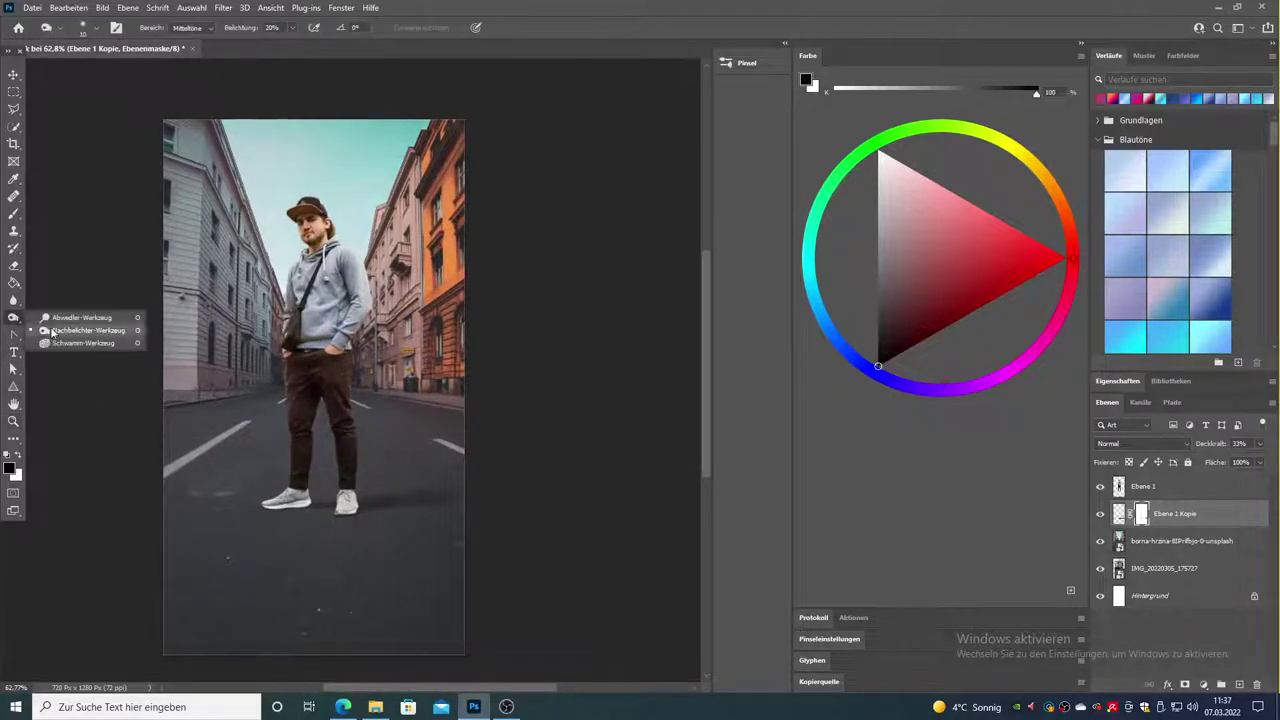
{"action": "left_click", "coordinate": [56, 331]}
{"action": "left_click", "coordinate": [82, 27]}
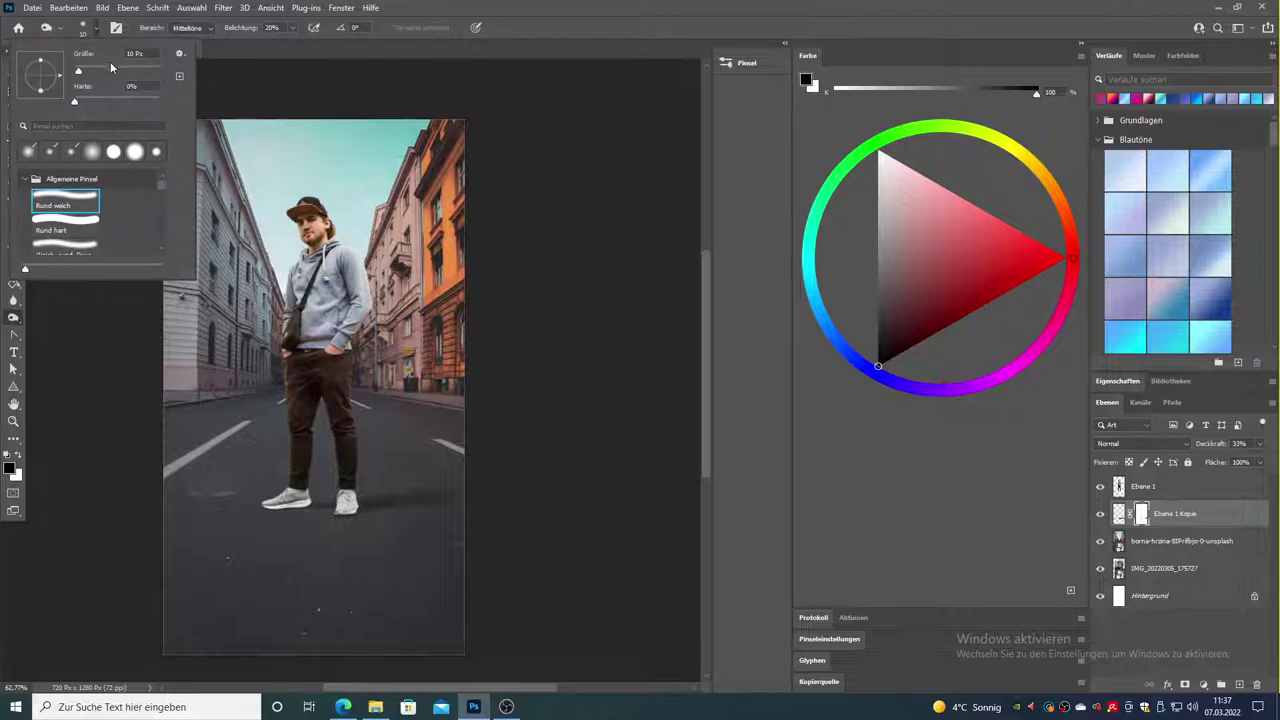
{"action": "left_click_drag", "start_coordinate": [110, 61], "coordinate": [102, 67]}
{"action": "left_click", "coordinate": [292, 505]}
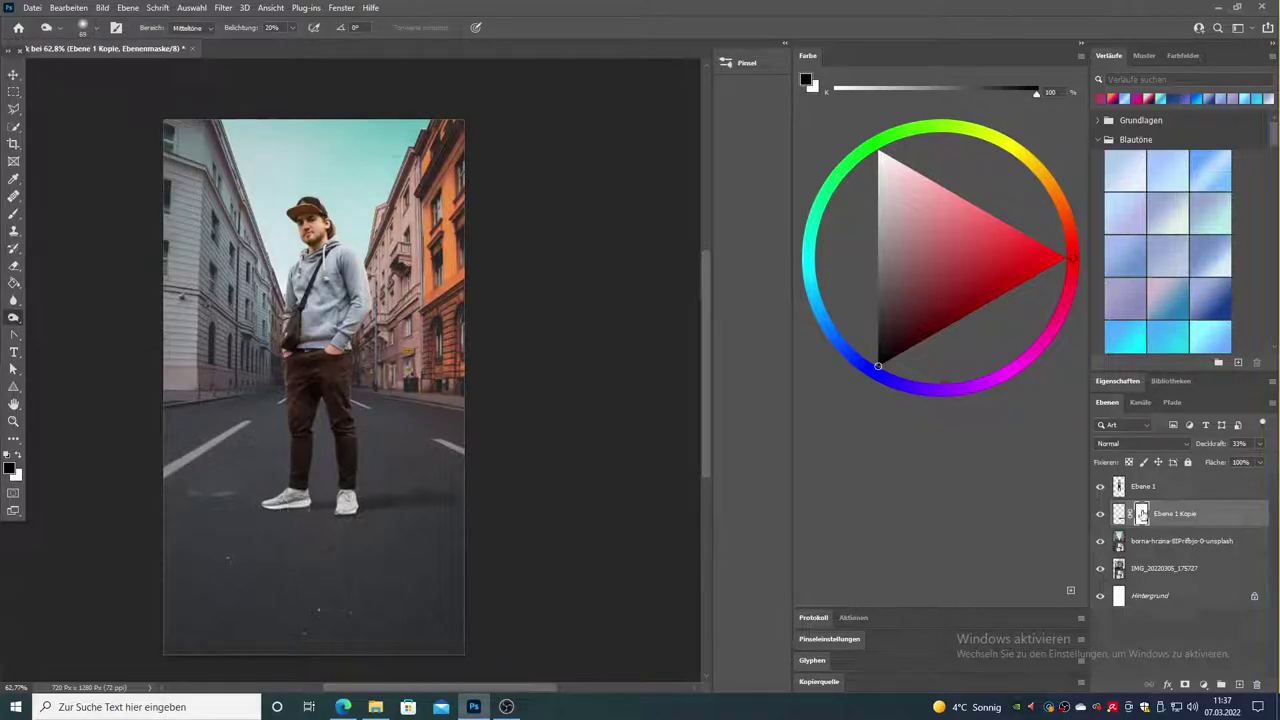
- On Ebene 1, burn the ground directly beneath the man's shoes
{"action": "key", "text": "alt+bracketright"}
{"action": "mouse_move", "coordinate": [274, 502]}
{"action": "left_mouse_down"}
{"action": "mouse_move", "coordinate": [354, 530]}
{"action": "mouse_move", "coordinate": [254, 494]}
{"action": "mouse_move", "coordinate": [337, 523]}
{"action": "left_mouse_up"}
{"action": "key", "text": "z"}
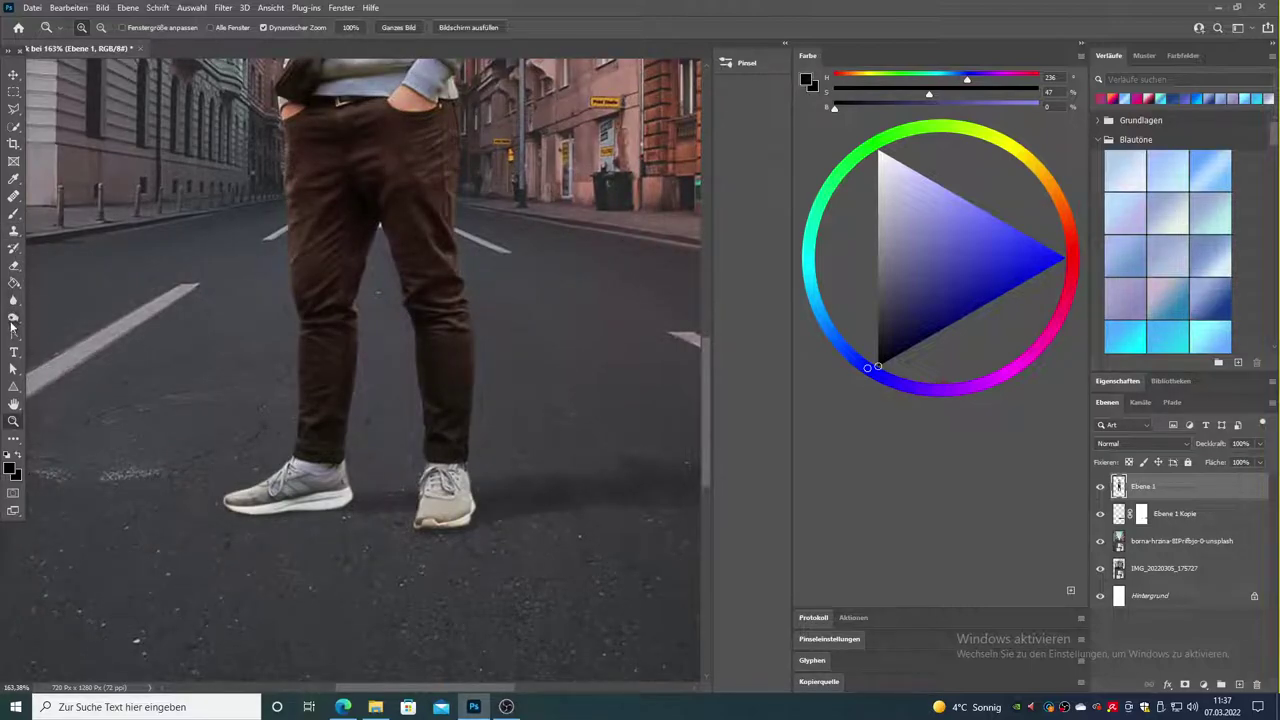
- Burn deeper shadows under the left shoe and beside the right shoe's heel
{"action": "left_click", "coordinate": [14, 318]}
{"action": "left_click_drag", "start_coordinate": [317, 528], "coordinate": [237, 529]}
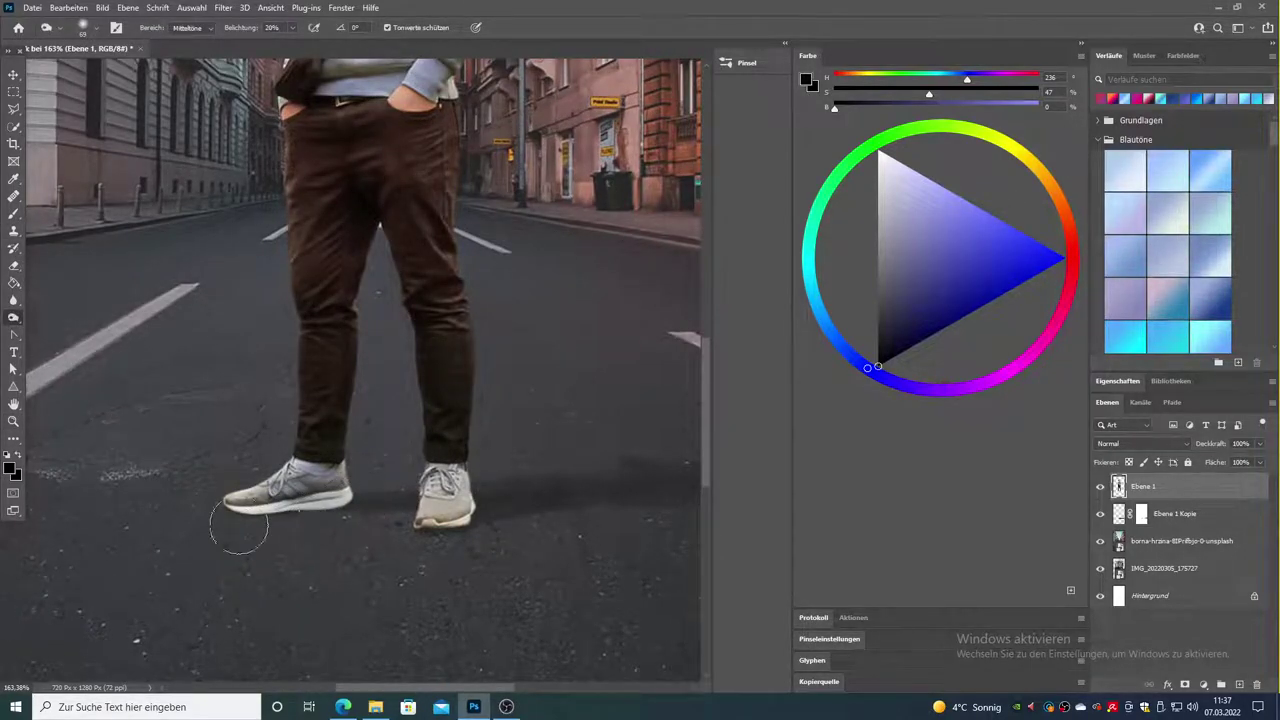
{"action": "mouse_move", "coordinate": [363, 456]}
{"action": "left_mouse_down"}
{"action": "mouse_move", "coordinate": [486, 527]}
{"action": "mouse_move", "coordinate": [508, 463]}
{"action": "left_mouse_up"}
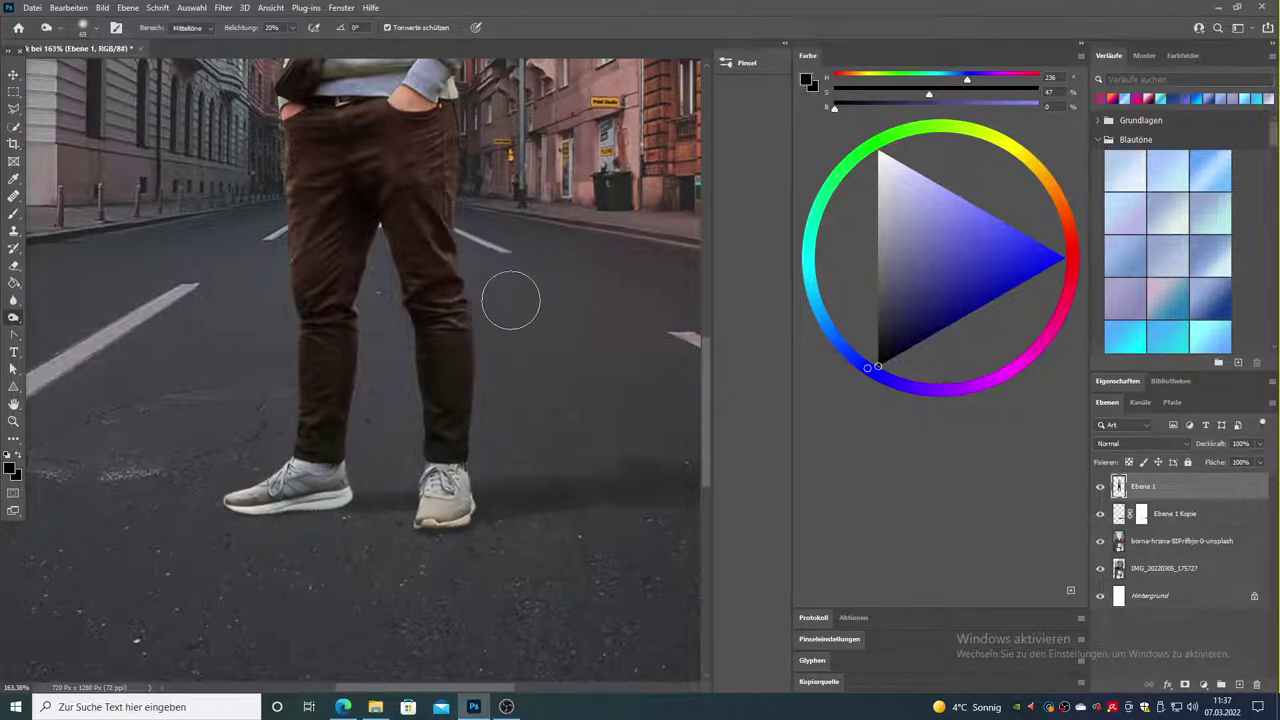
{"action": "scroll", "coordinate": [505, 300], "scroll_direction": "up", "scroll_amount": 3}
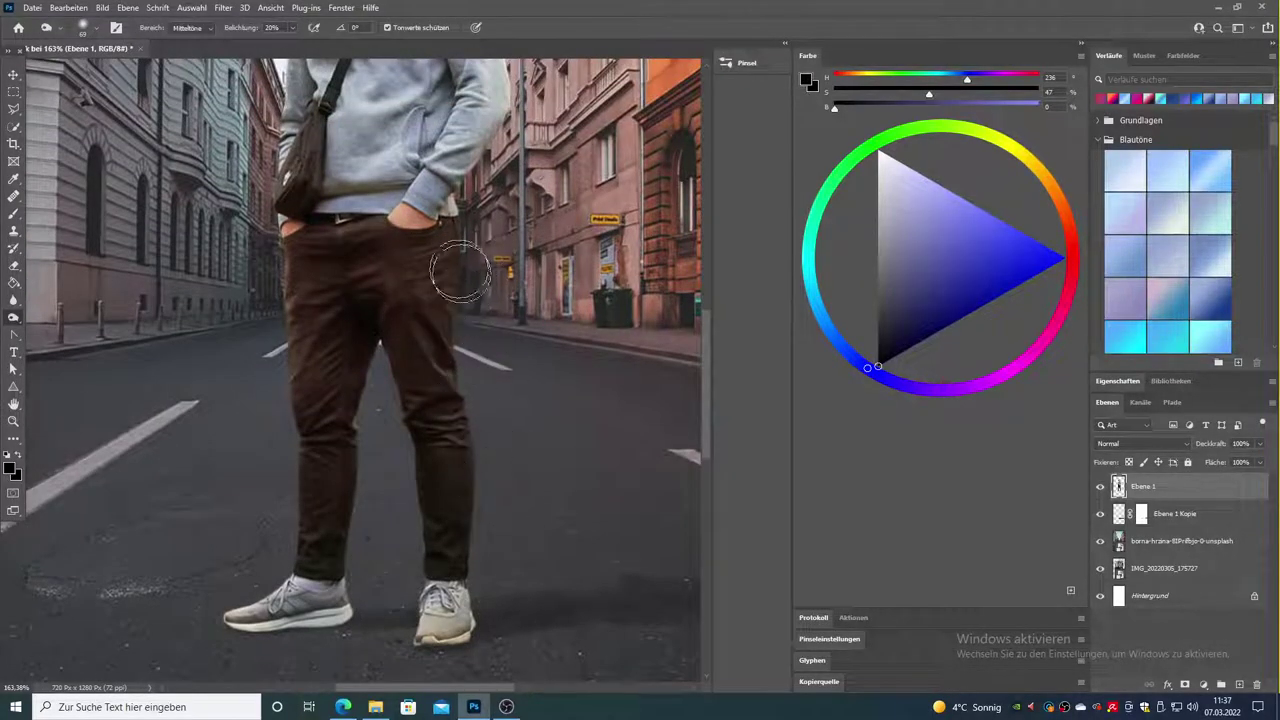
{"action": "scroll", "coordinate": [480, 390], "scroll_direction": "up", "scroll_amount": 5}
{"action": "scroll", "coordinate": [515, 160], "scroll_direction": "up", "scroll_amount": 2}
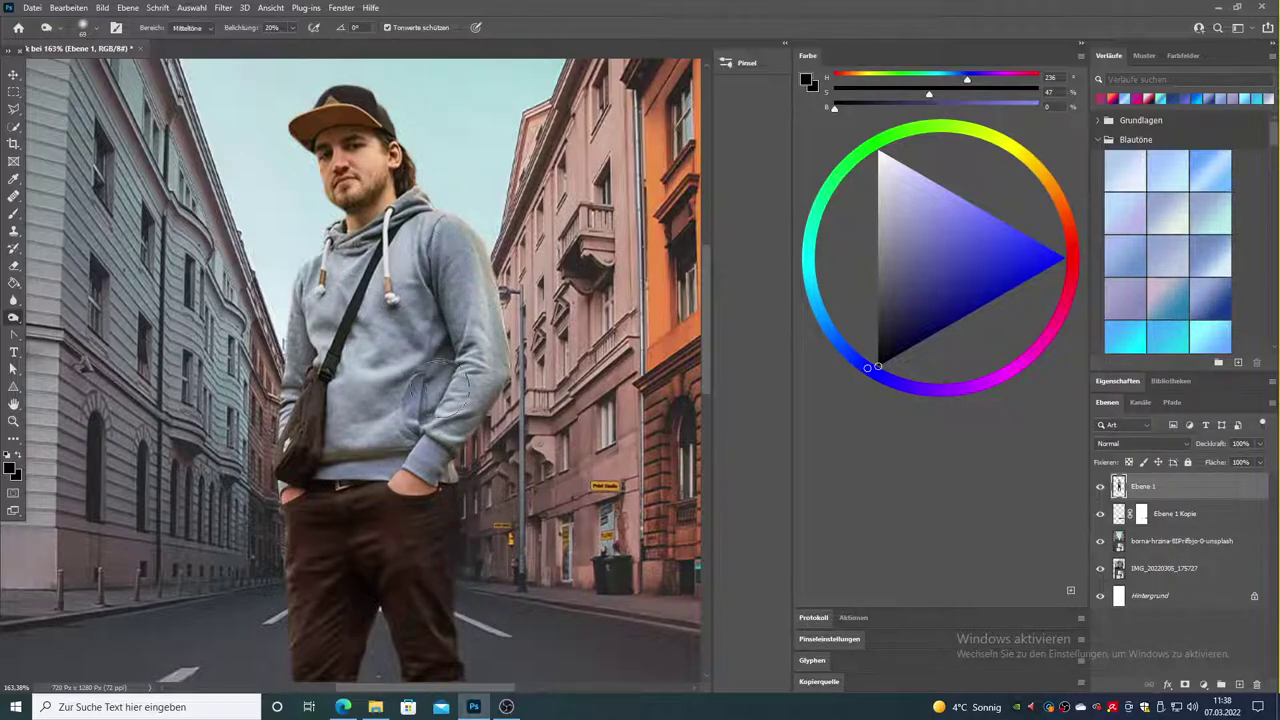
- Shrink the Burn brush to 15 px and darken the hoodie's right sleeve edge
{"action": "left_click", "coordinate": [90, 27]}
{"action": "left_click_drag", "start_coordinate": [104, 76], "coordinate": [86, 76]}
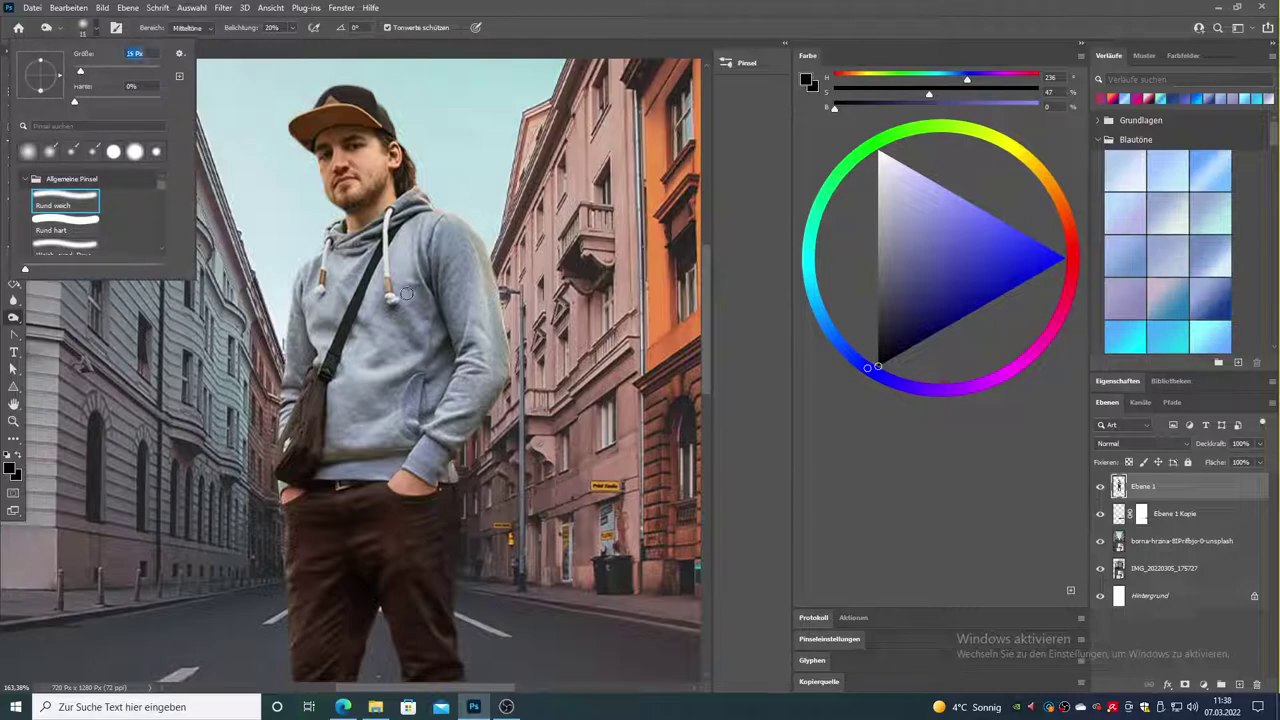
{"action": "left_click", "coordinate": [443, 299]}
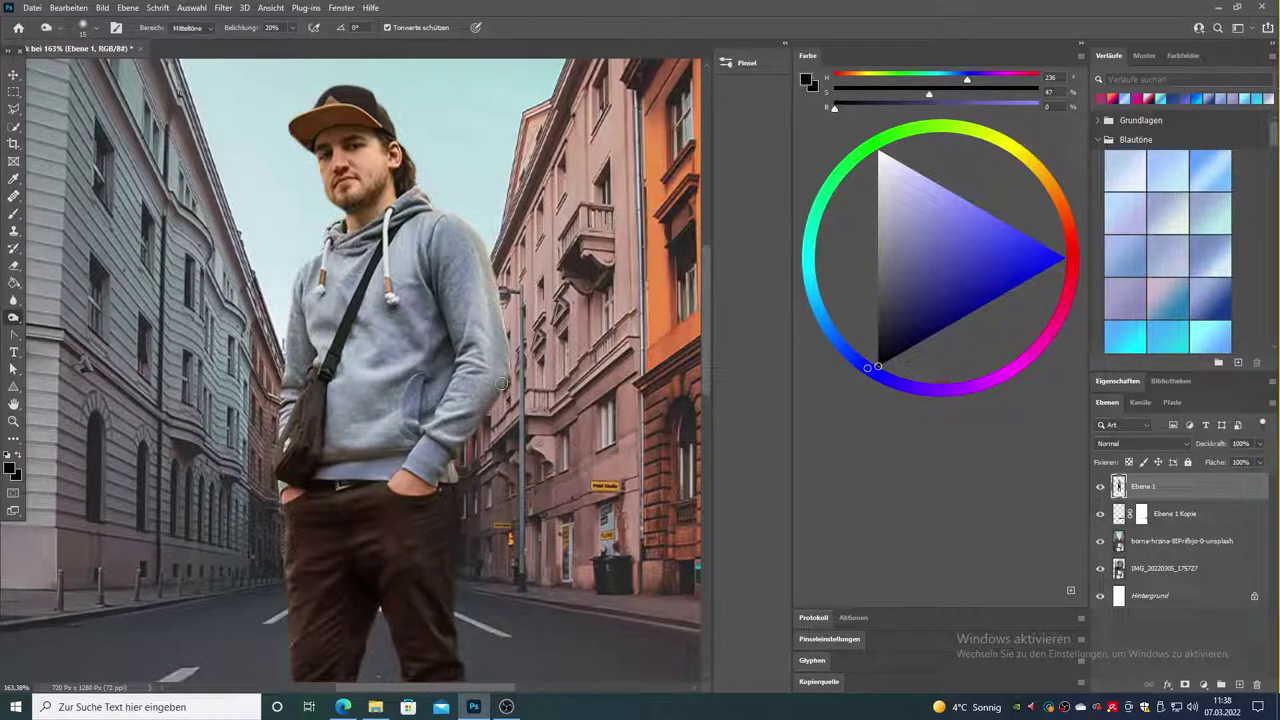
{"action": "left_click_drag", "start_coordinate": [492, 290], "coordinate": [498, 349]}
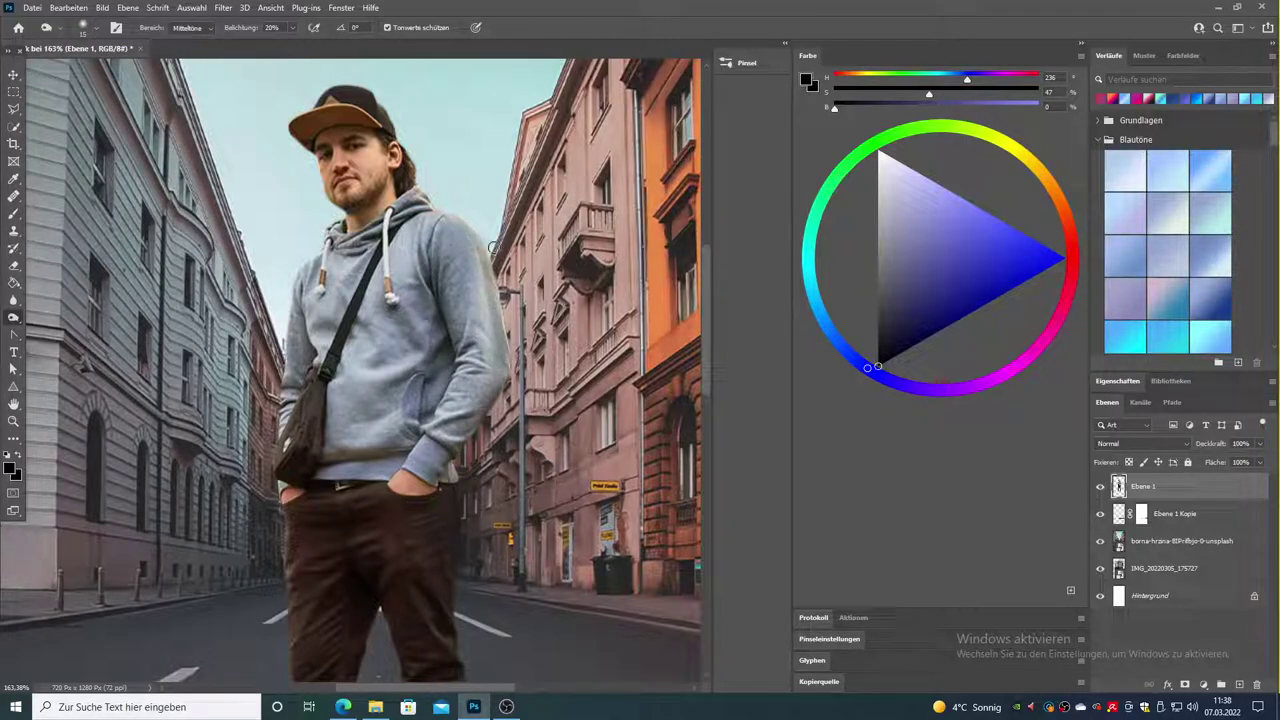
{"action": "mouse_move", "coordinate": [492, 247]}
{"action": "left_mouse_down"}
{"action": "mouse_move", "coordinate": [490, 350]}
{"action": "mouse_move", "coordinate": [483, 229]}
{"action": "left_mouse_up"}
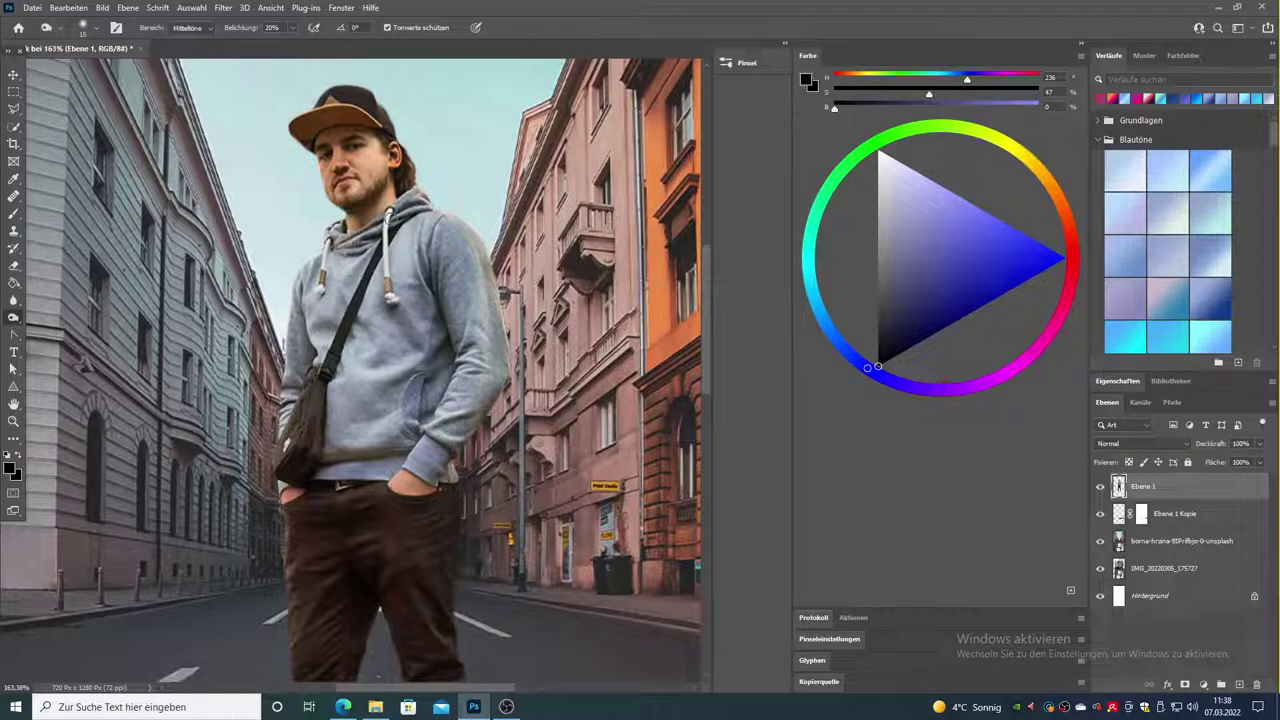
- Burn both hoodie drawstrings, the hoodie front down to the belt, and the right shoe's edge
{"action": "left_click_drag", "start_coordinate": [394, 220], "coordinate": [392, 300]}
{"action": "left_click_drag", "start_coordinate": [326, 256], "coordinate": [334, 253]}
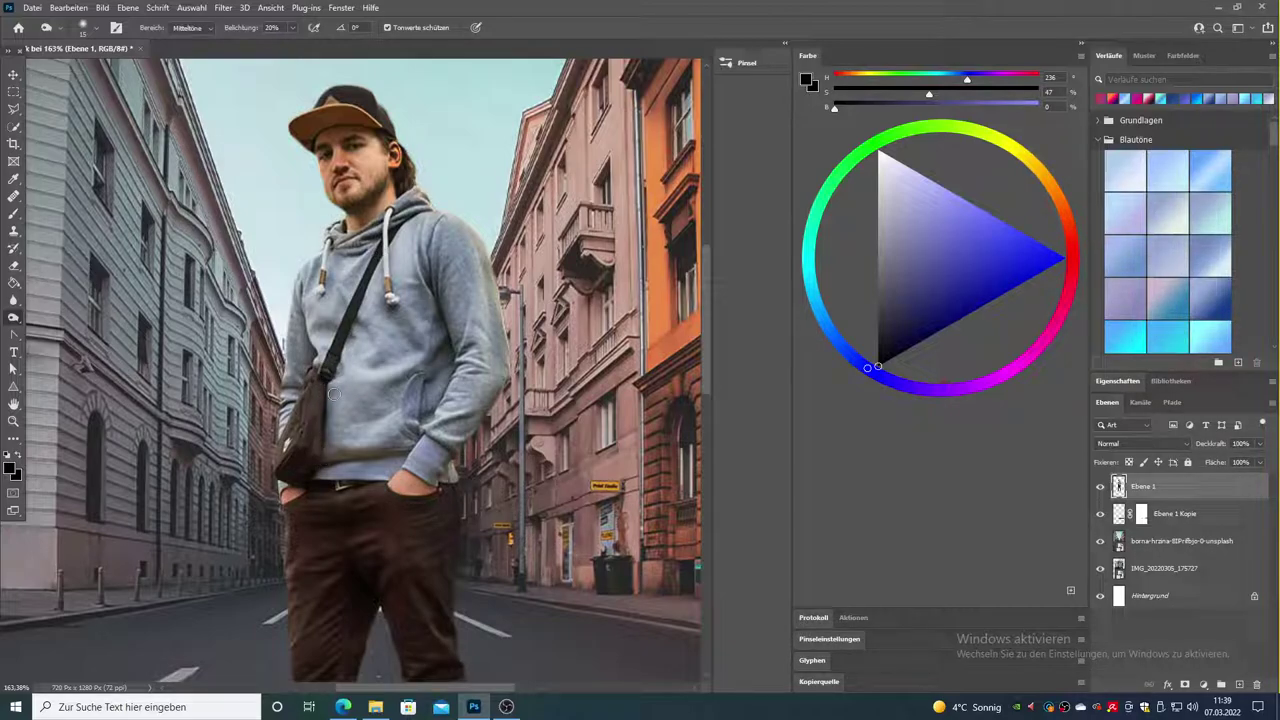
{"action": "left_click_drag", "start_coordinate": [334, 395], "coordinate": [325, 471]}
{"action": "scroll", "coordinate": [327, 520], "scroll_direction": "down", "scroll_amount": 1}
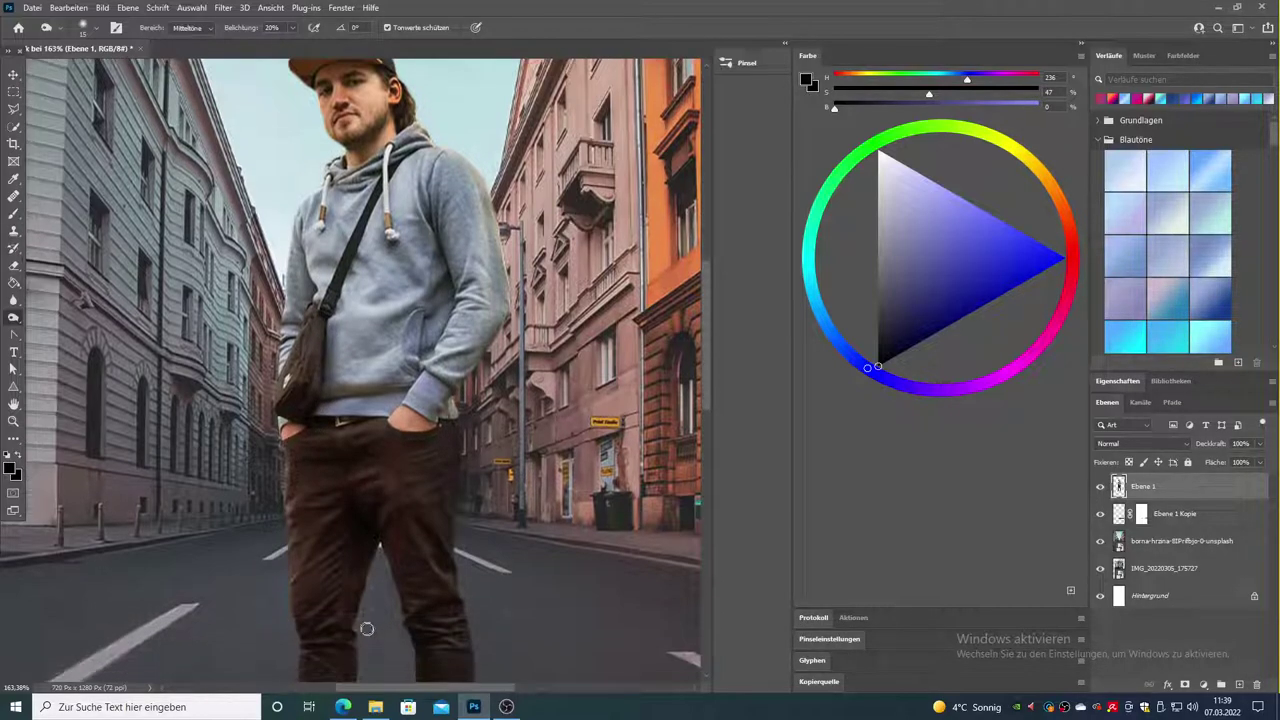
{"action": "scroll", "coordinate": [366, 623], "scroll_direction": "down", "scroll_amount": 3}
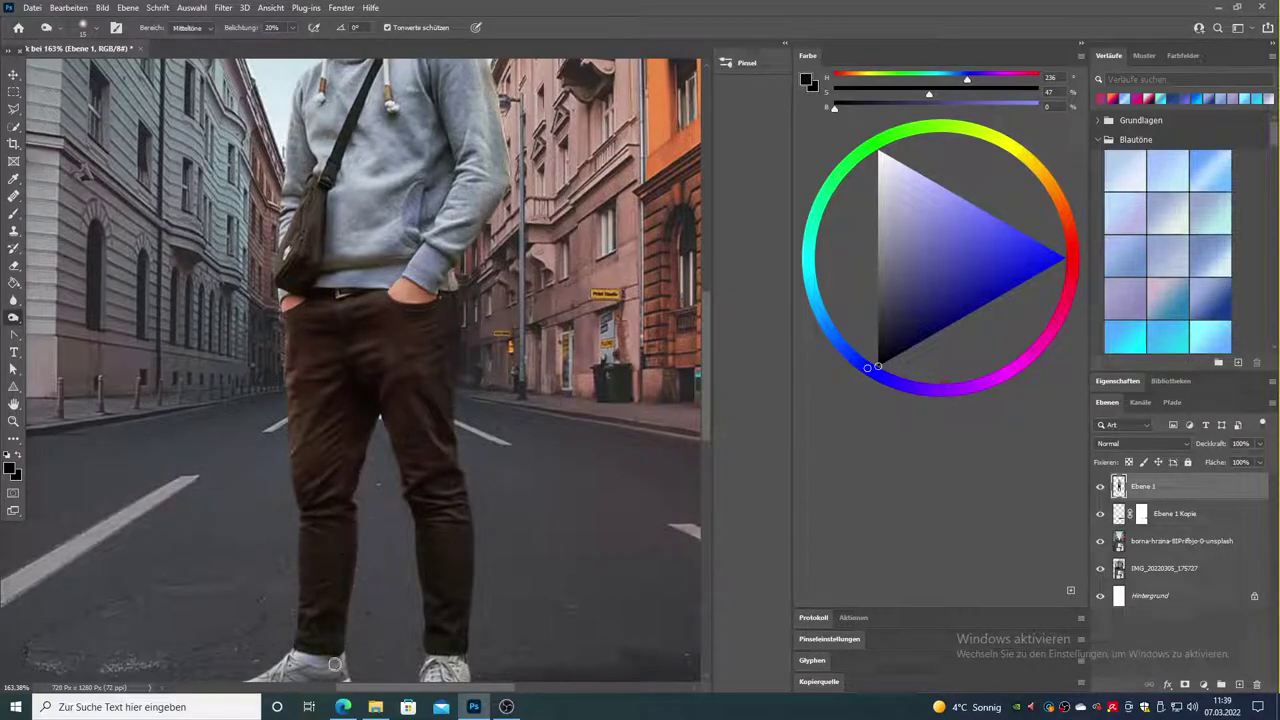
{"action": "scroll", "coordinate": [342, 588], "scroll_direction": "down", "scroll_amount": 2}
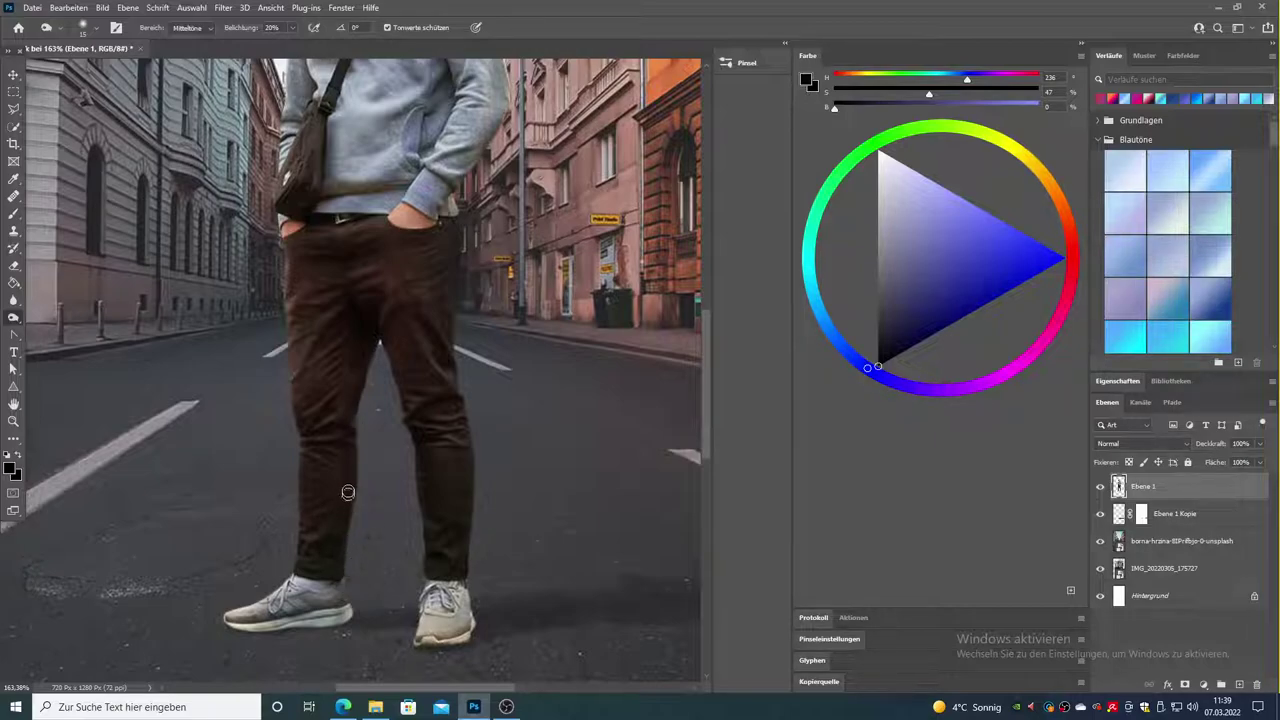
{"action": "scroll", "coordinate": [349, 490], "scroll_direction": "up", "scroll_amount": 3}
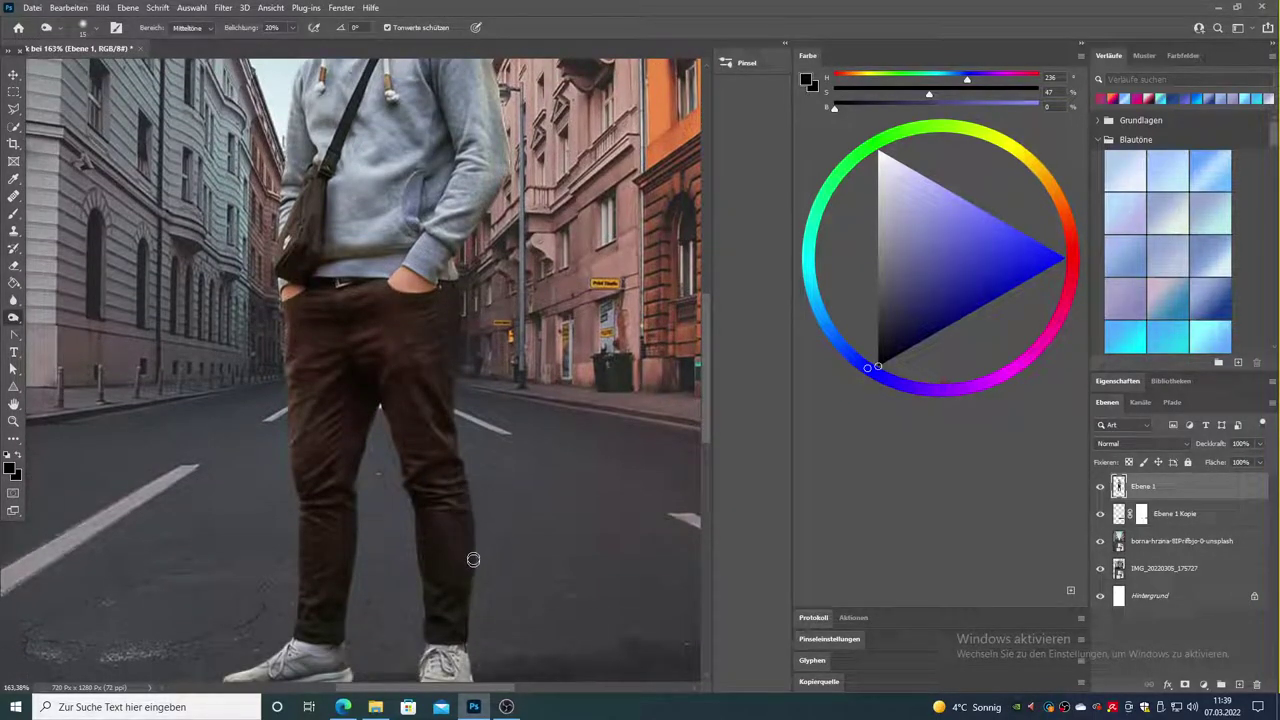
{"action": "scroll", "coordinate": [485, 610], "scroll_direction": "down", "scroll_amount": 1}
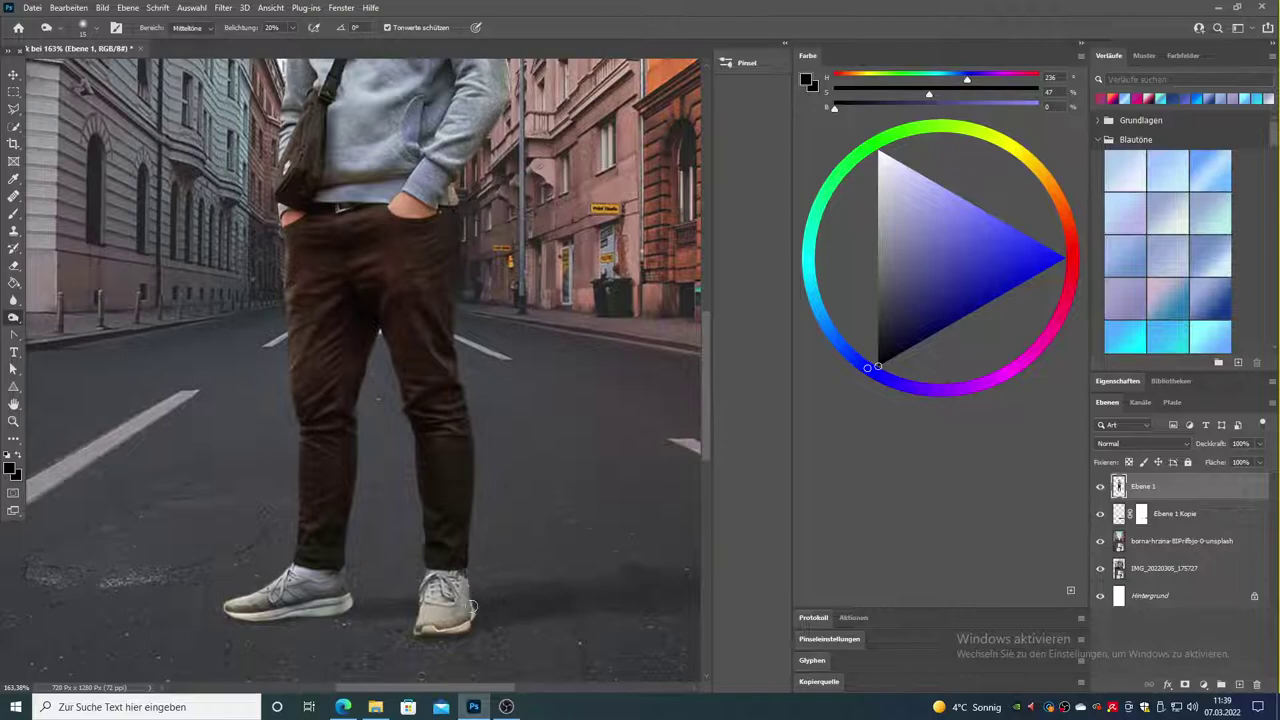
{"action": "left_click_drag", "start_coordinate": [469, 588], "coordinate": [486, 577]}
- Darken the right shoulder and the right edge of the hoodie sleeve
{"action": "scroll", "coordinate": [486, 577], "scroll_direction": "up", "scroll_amount": 5}
{"action": "scroll", "coordinate": [450, 450], "scroll_direction": "up", "scroll_amount": 2}
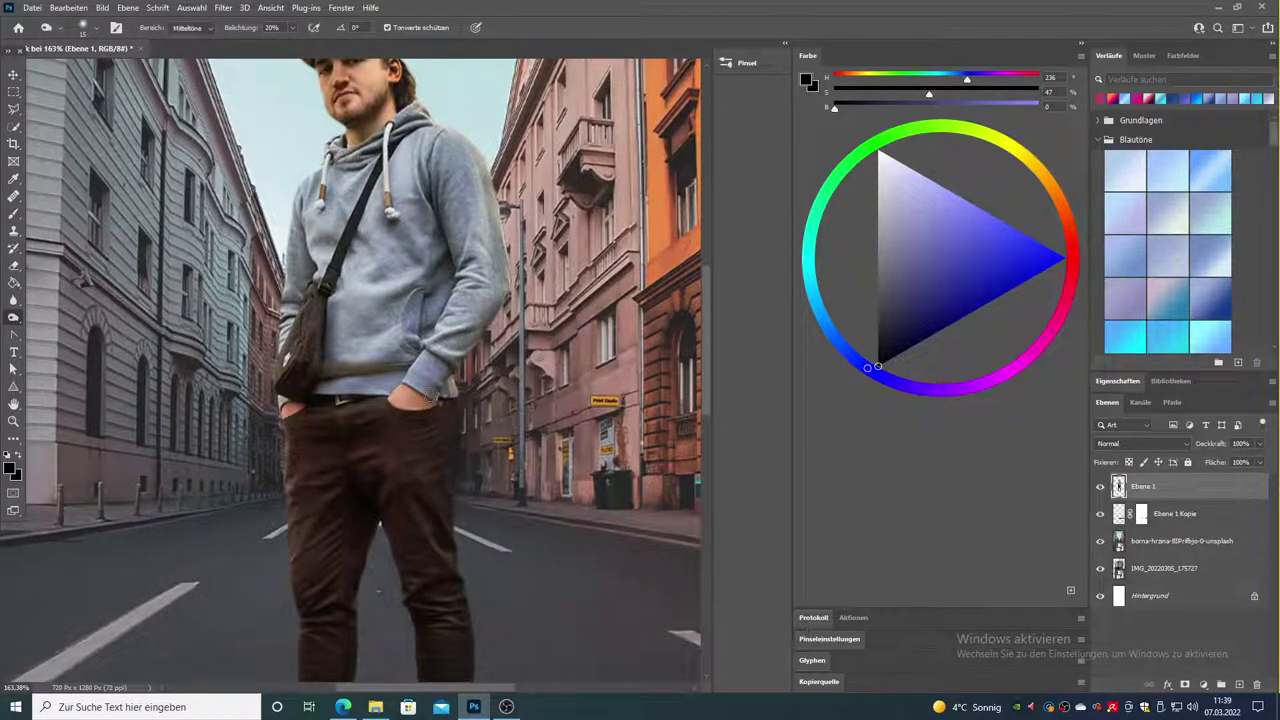
{"action": "left_click_drag", "start_coordinate": [432, 401], "coordinate": [493, 311]}
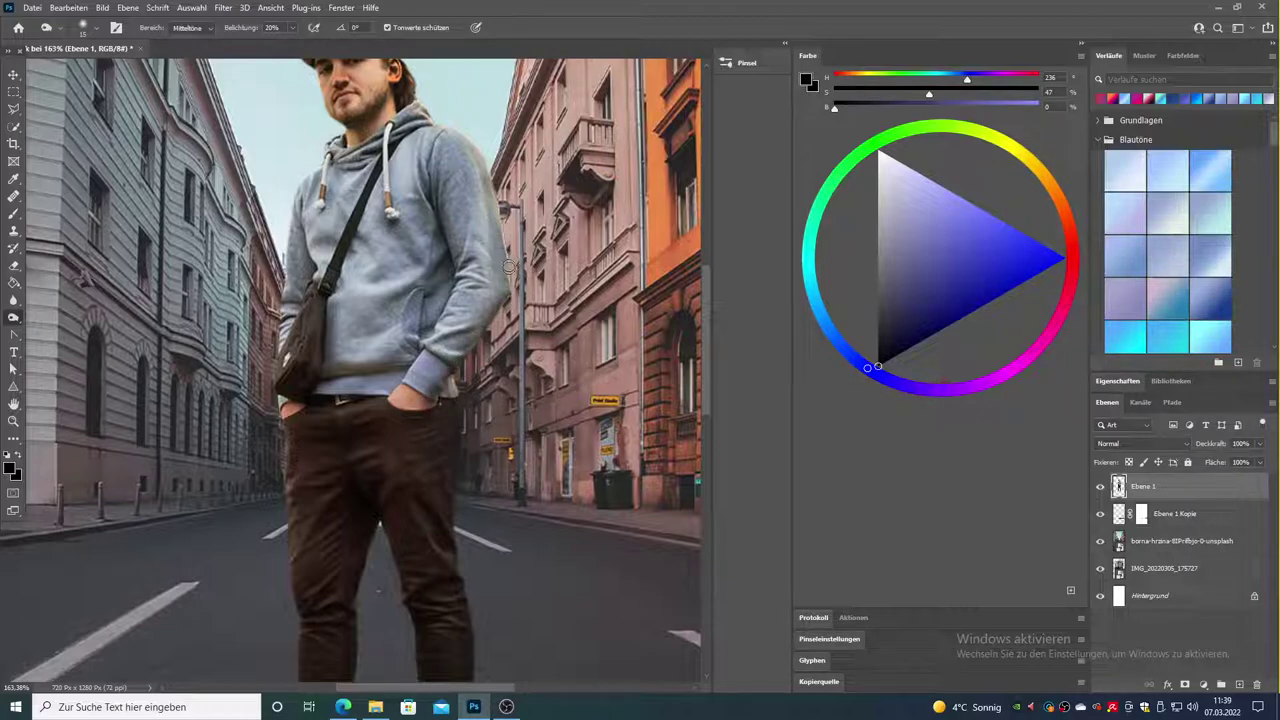
{"action": "left_click_drag", "start_coordinate": [509, 268], "coordinate": [490, 178]}
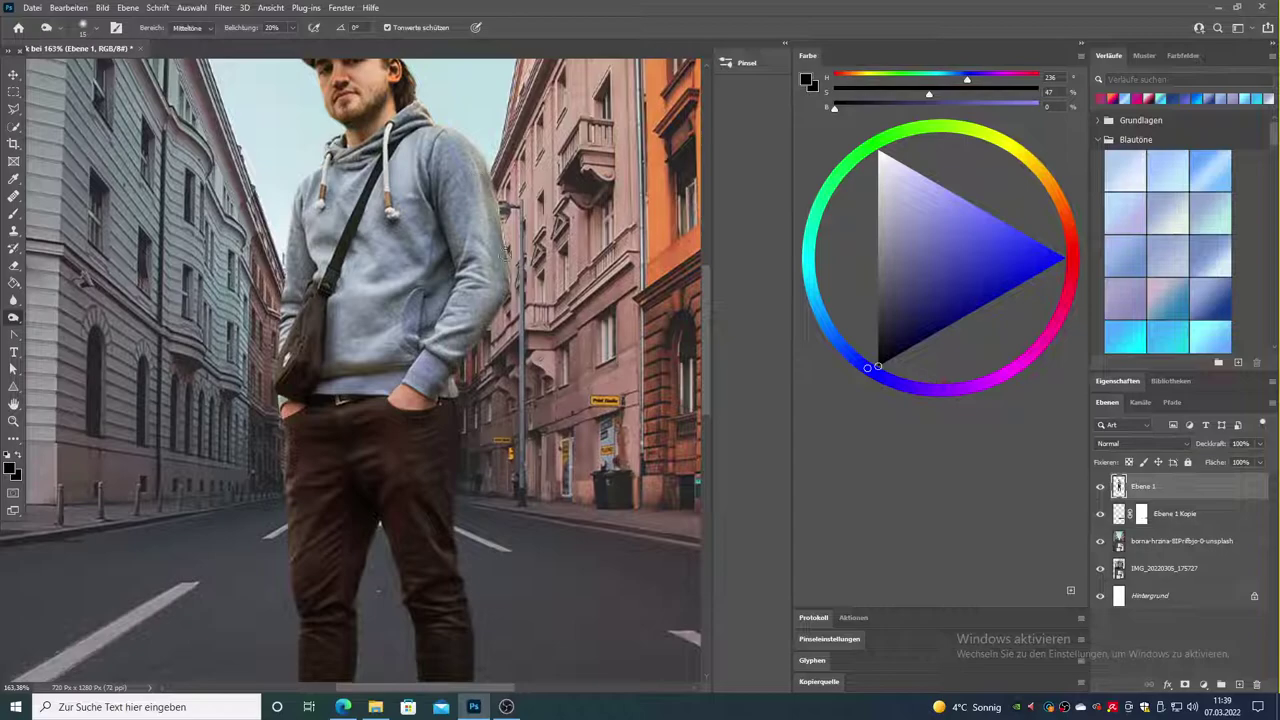
{"action": "left_click_drag", "start_coordinate": [506, 256], "coordinate": [490, 211]}
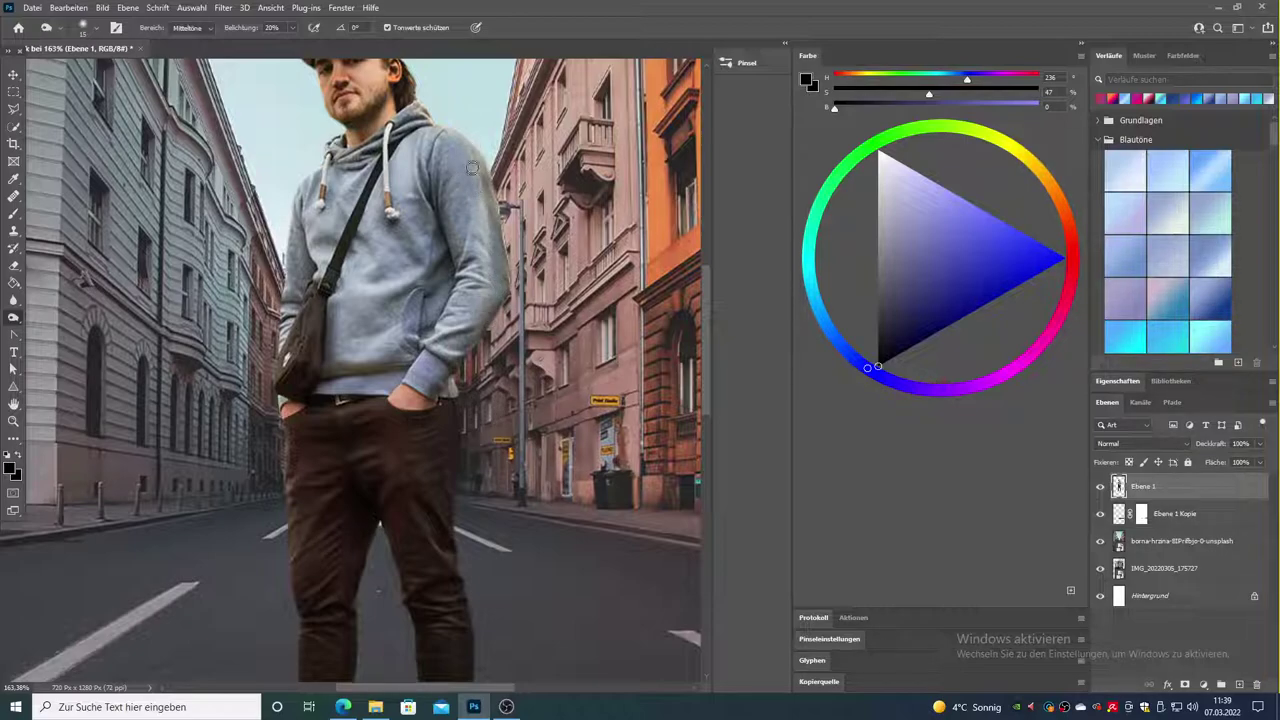
{"action": "left_click_drag", "start_coordinate": [474, 148], "coordinate": [487, 285]}
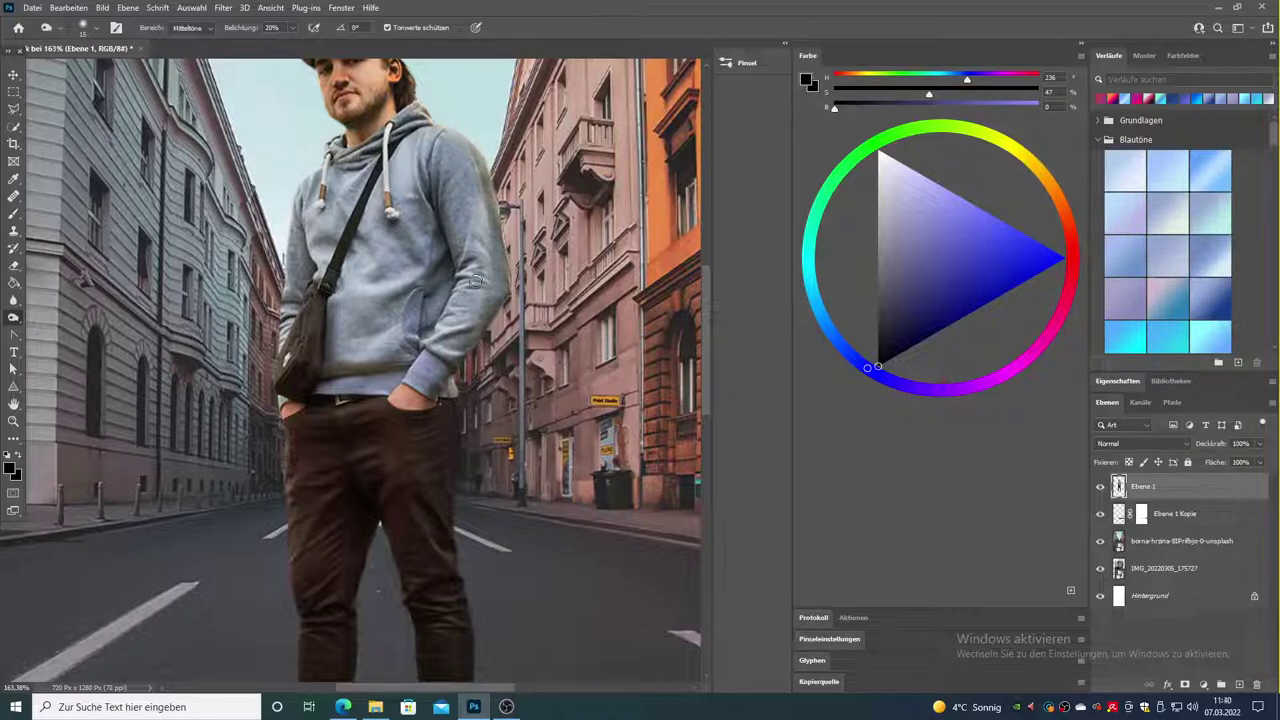
{"action": "scroll", "coordinate": [445, 345], "scroll_direction": "up", "scroll_amount": 2}
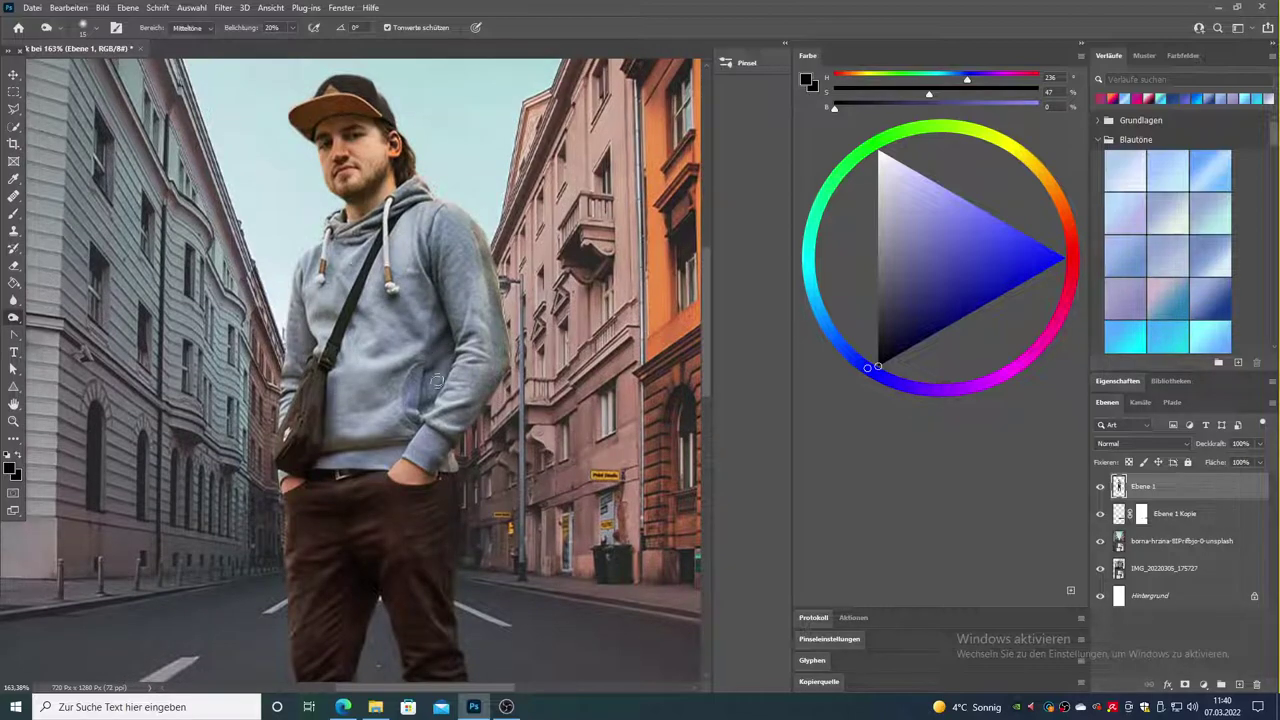
- Zoom in on the man's face and set the Burn brush to 9 px
{"action": "left_click", "coordinate": [12, 423]}
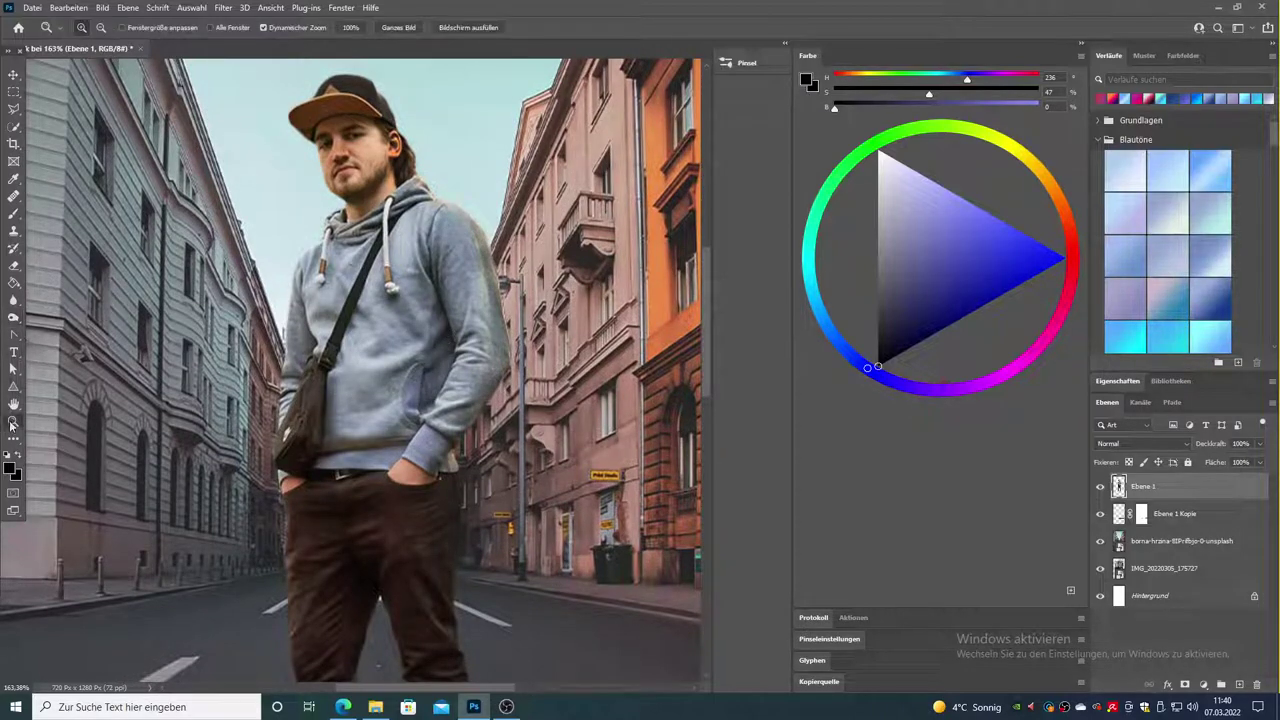
{"action": "key", "text": "ctrl+0"}
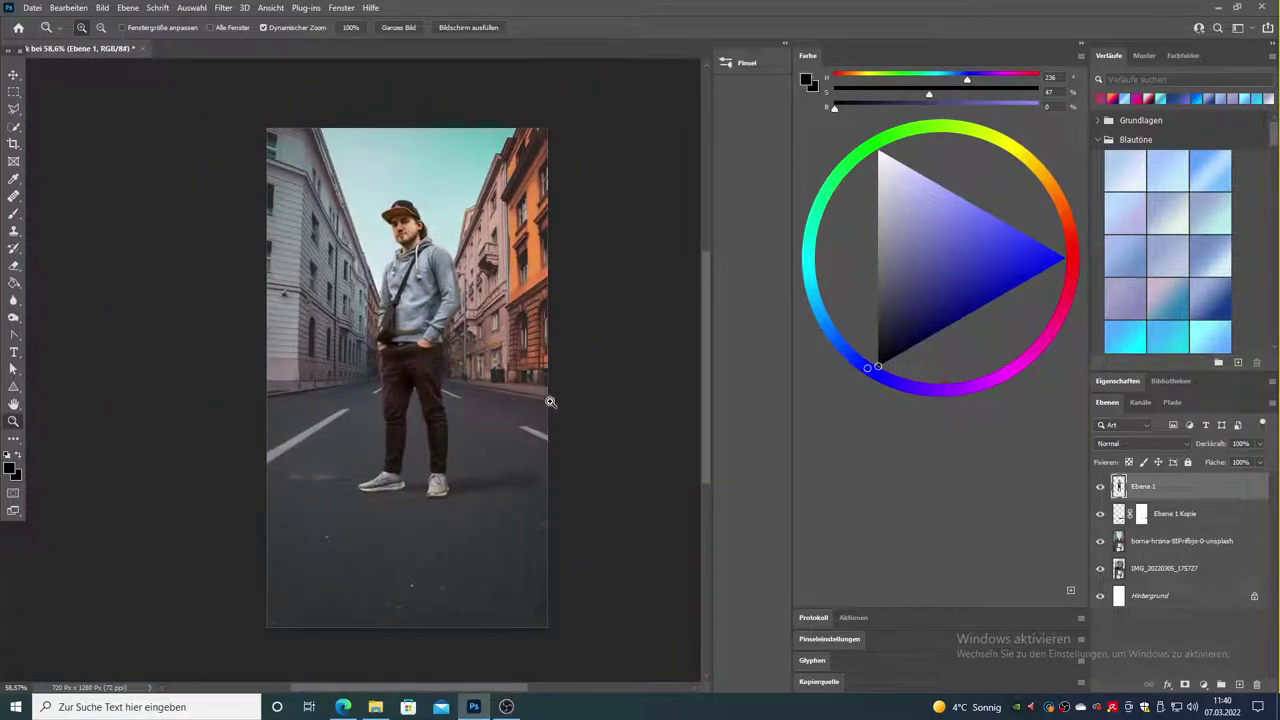
{"action": "left_click_drag", "start_coordinate": [413, 251], "coordinate": [505, 267]}
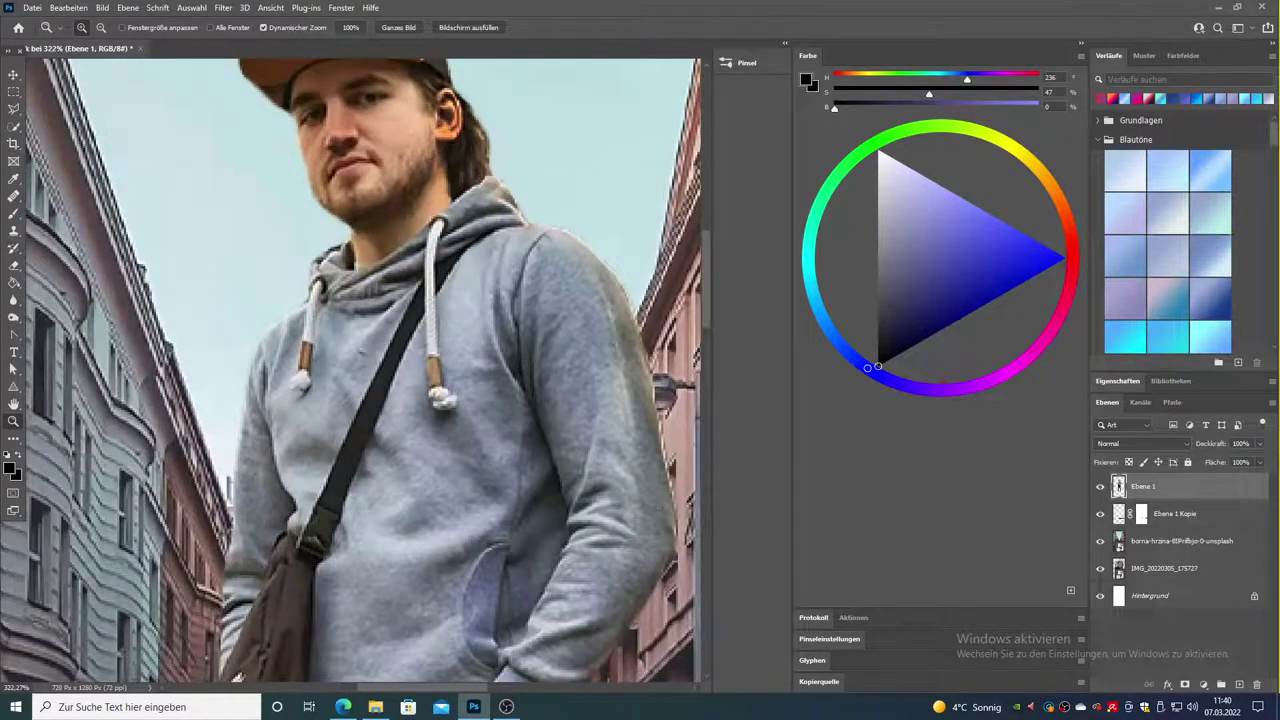
{"action": "left_click", "coordinate": [14, 318]}
{"action": "left_click", "coordinate": [94, 30]}
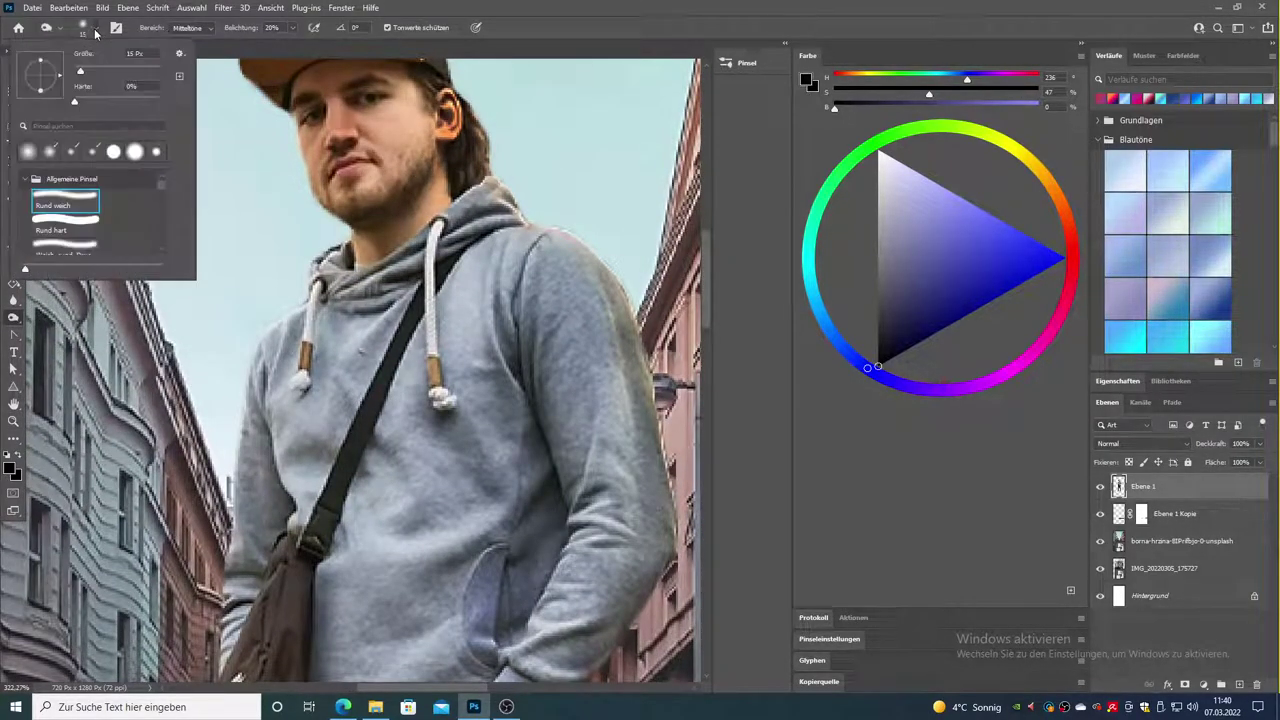
{"action": "left_click_drag", "start_coordinate": [82, 73], "coordinate": [78, 74]}
{"action": "left_click", "coordinate": [432, 145]}
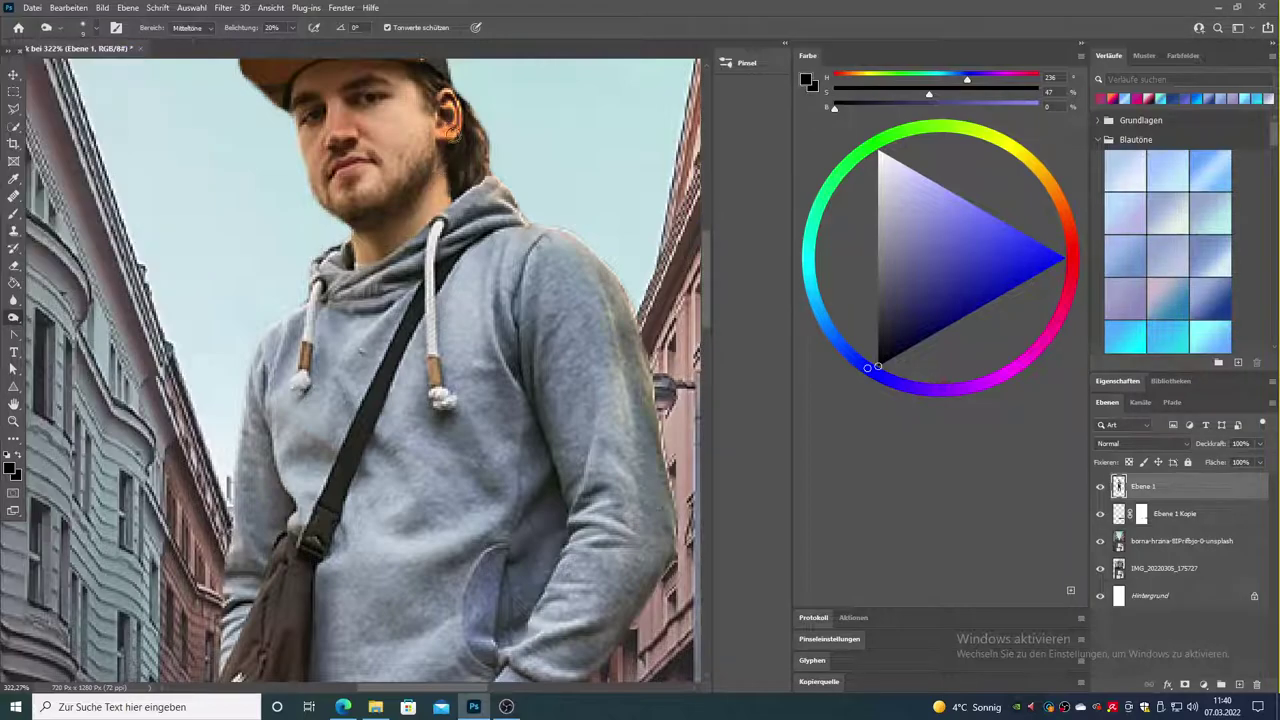
- Undo the last burn stroke, then darken the jaw and neck below the ear
{"action": "left_click", "coordinate": [68, 7]}
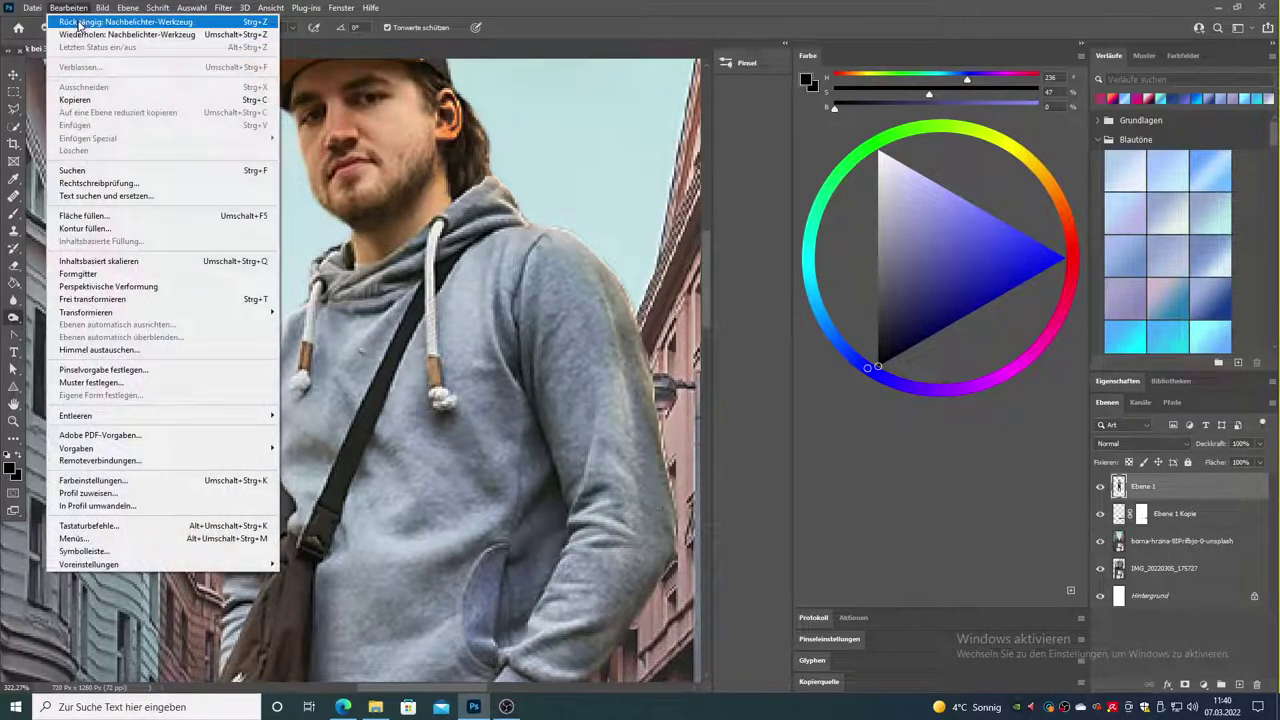
{"action": "left_click", "coordinate": [107, 21]}
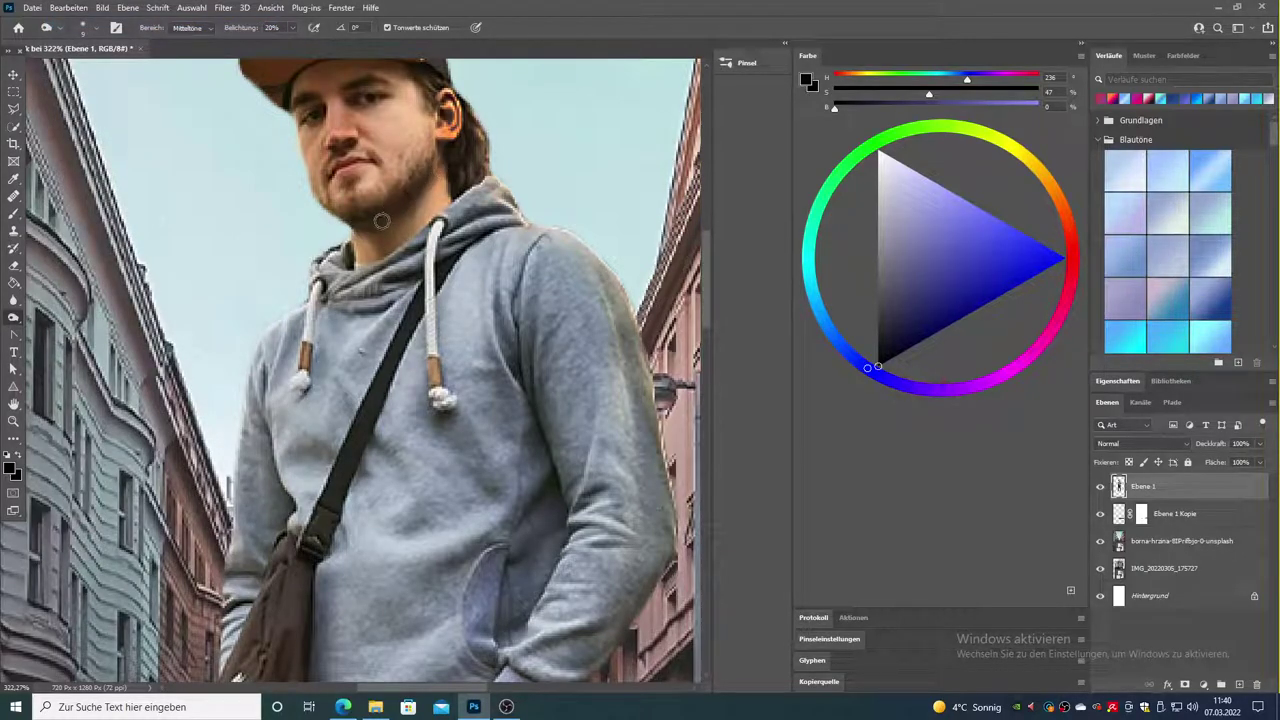
{"action": "mouse_move", "coordinate": [445, 163]}
{"action": "left_mouse_down"}
{"action": "mouse_move", "coordinate": [415, 218]}
{"action": "mouse_move", "coordinate": [348, 253]}
{"action": "left_mouse_up"}
{"action": "mouse_move", "coordinate": [438, 191]}
{"action": "left_mouse_down"}
{"action": "mouse_move", "coordinate": [400, 206]}
{"action": "mouse_move", "coordinate": [467, 253]}
{"action": "mouse_move", "coordinate": [398, 277]}
{"action": "mouse_move", "coordinate": [363, 313]}
{"action": "mouse_move", "coordinate": [481, 246]}
{"action": "mouse_move", "coordinate": [536, 188]}
{"action": "mouse_move", "coordinate": [529, 222]}
{"action": "left_mouse_up"}
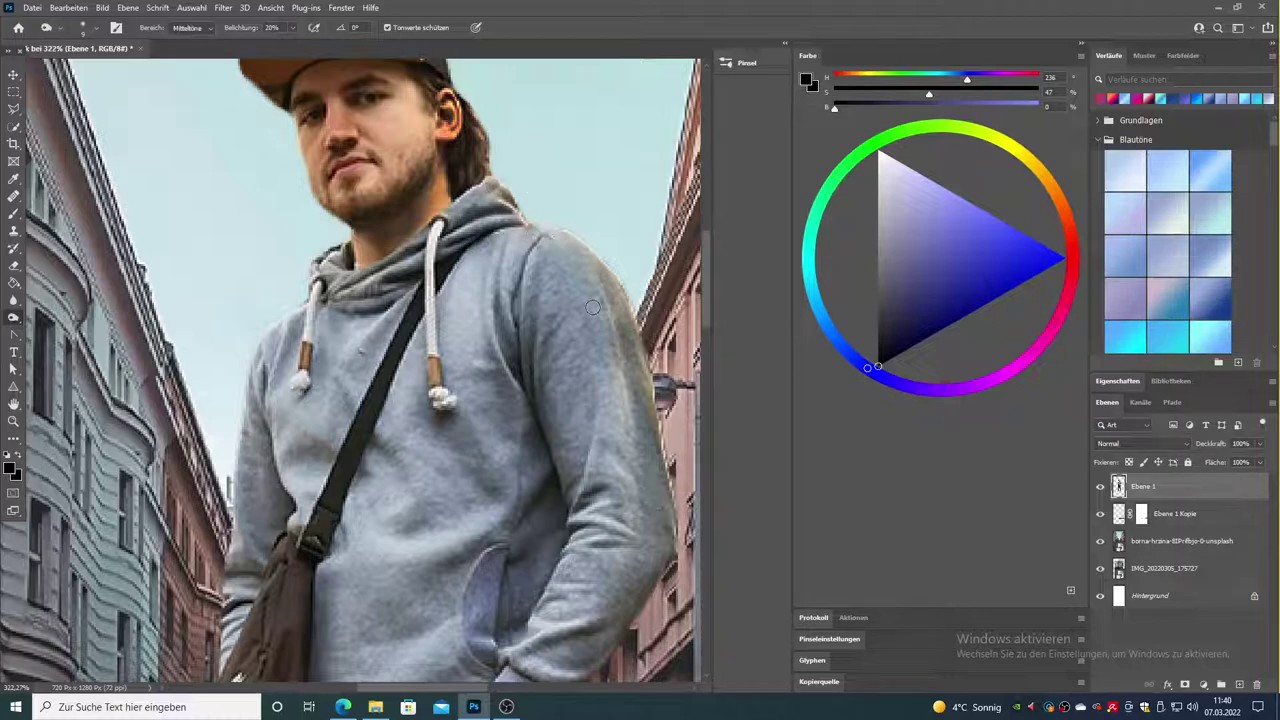
- Burn the hair under the cap brim and the chin and beard, then zoom out
{"action": "scroll", "coordinate": [519, 257], "scroll_direction": "up", "scroll_amount": 3}
{"action": "mouse_move", "coordinate": [419, 201]}
{"action": "left_mouse_down"}
{"action": "mouse_move", "coordinate": [376, 196]}
{"action": "mouse_move", "coordinate": [436, 238]}
{"action": "mouse_move", "coordinate": [414, 210]}
{"action": "left_mouse_up"}
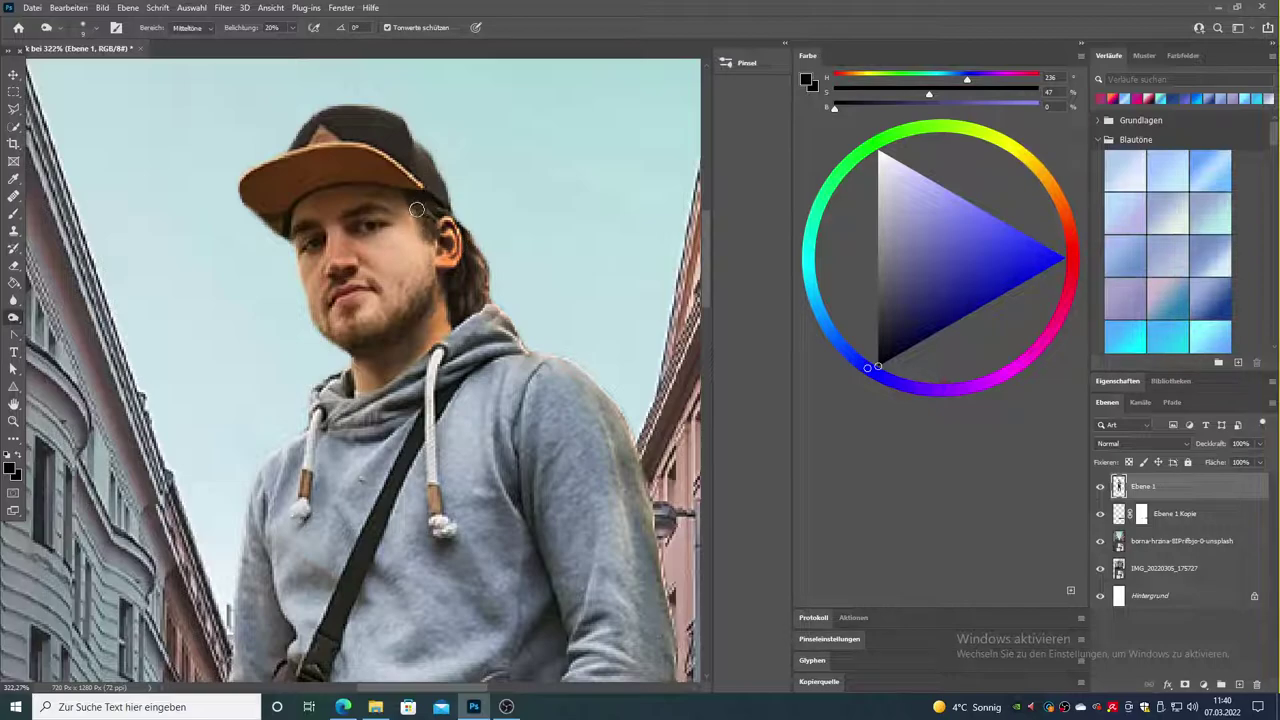
{"action": "mouse_move", "coordinate": [356, 278]}
{"action": "left_mouse_down"}
{"action": "mouse_move", "coordinate": [366, 240]}
{"action": "mouse_move", "coordinate": [360, 323]}
{"action": "left_mouse_up"}
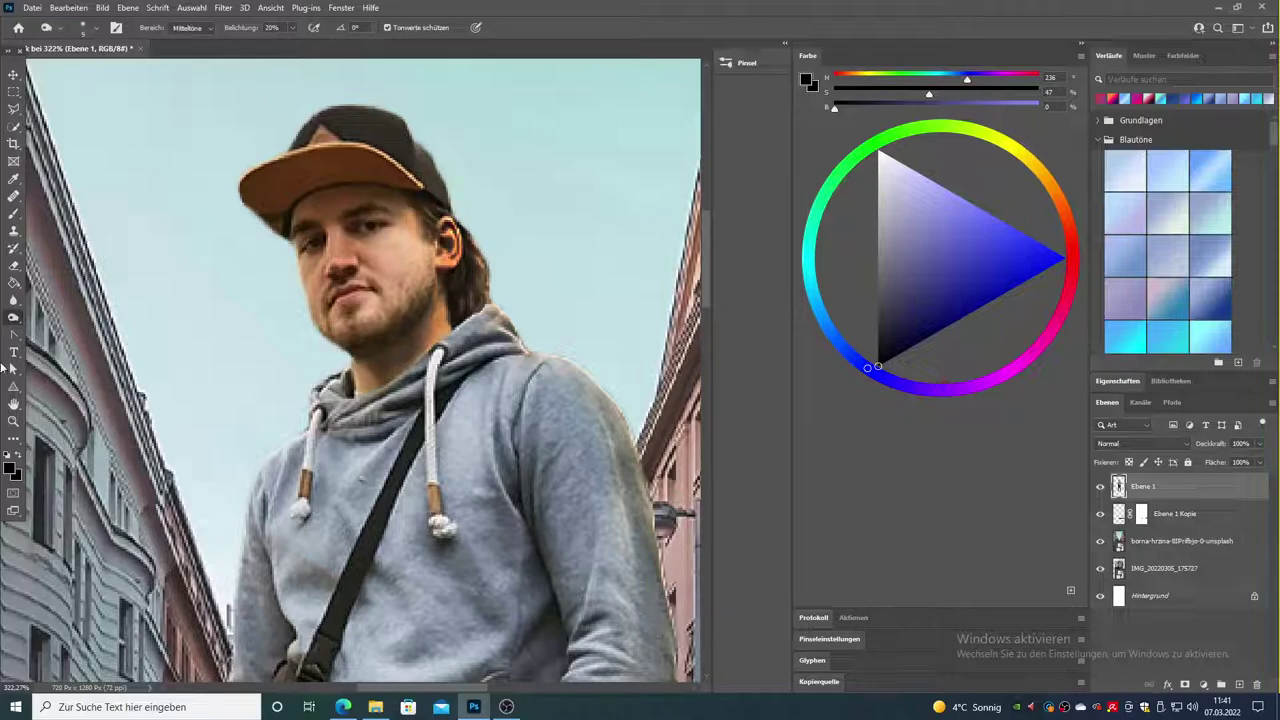
{"action": "left_click", "coordinate": [14, 424]}
{"action": "left_click_drag", "start_coordinate": [640, 390], "coordinate": [540, 400]}
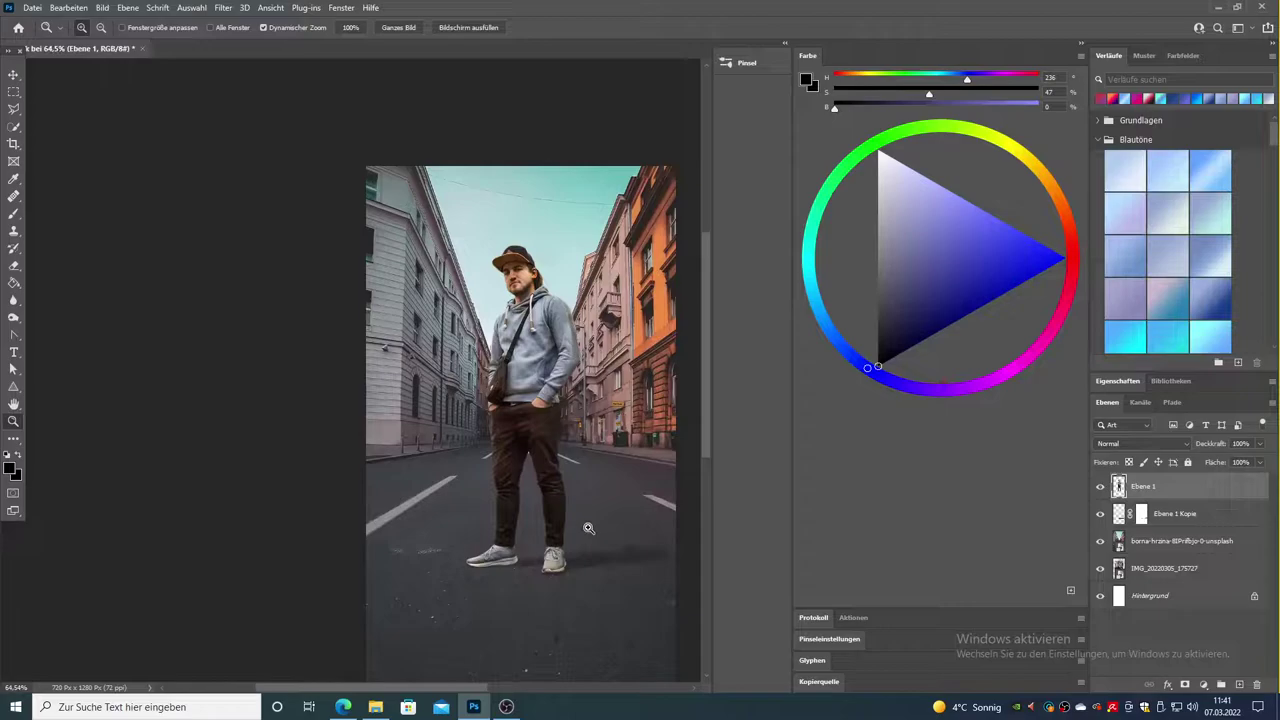
- Zoom in on the shoes, select the Brush tool and activate layer Ebene 1 Kopie
{"action": "left_click_drag", "start_coordinate": [541, 399], "coordinate": [586, 528]}
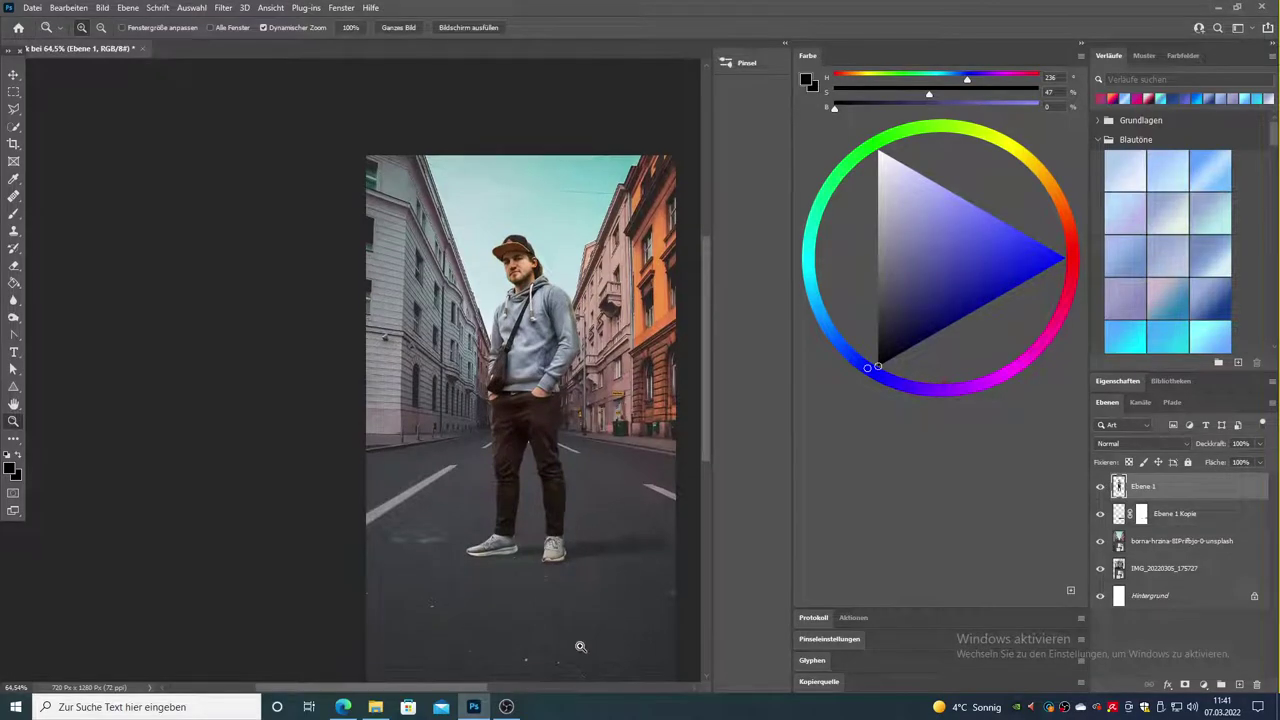
{"action": "left_click_drag", "start_coordinate": [470, 692], "coordinate": [520, 692]}
{"action": "left_click_drag", "start_coordinate": [547, 505], "coordinate": [498, 383]}
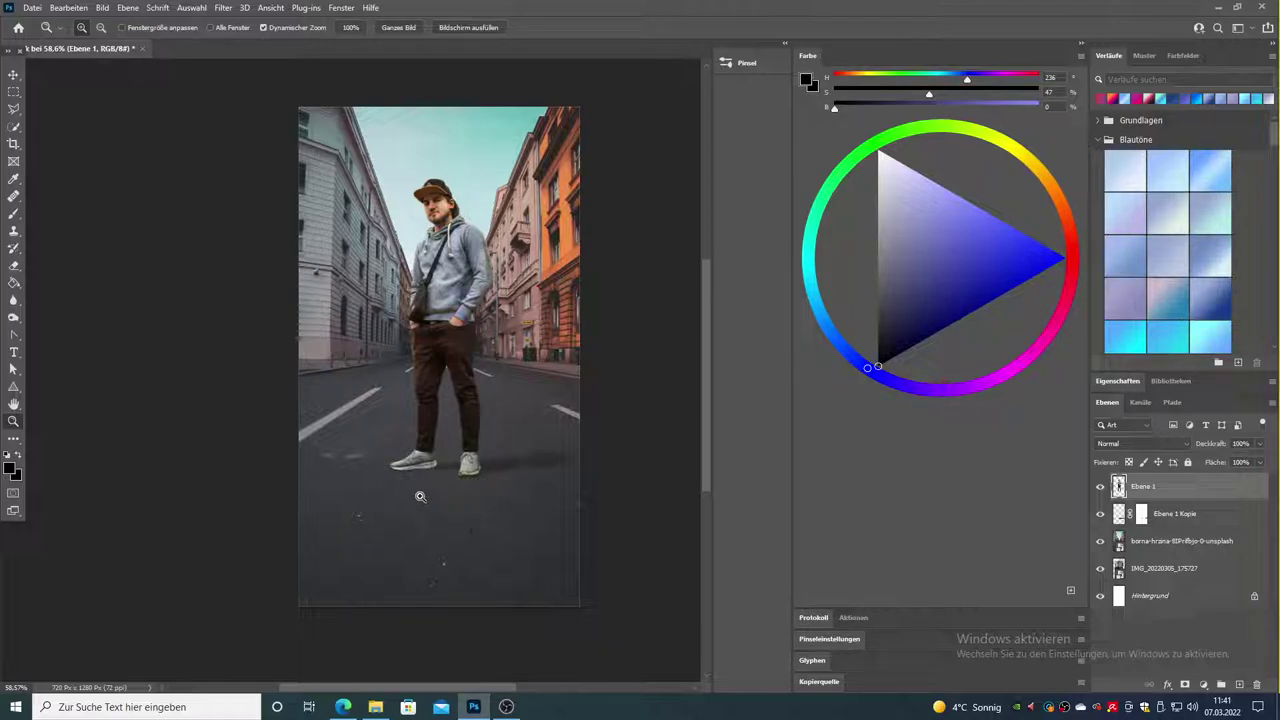
{"action": "left_click_drag", "start_coordinate": [422, 465], "coordinate": [467, 485]}
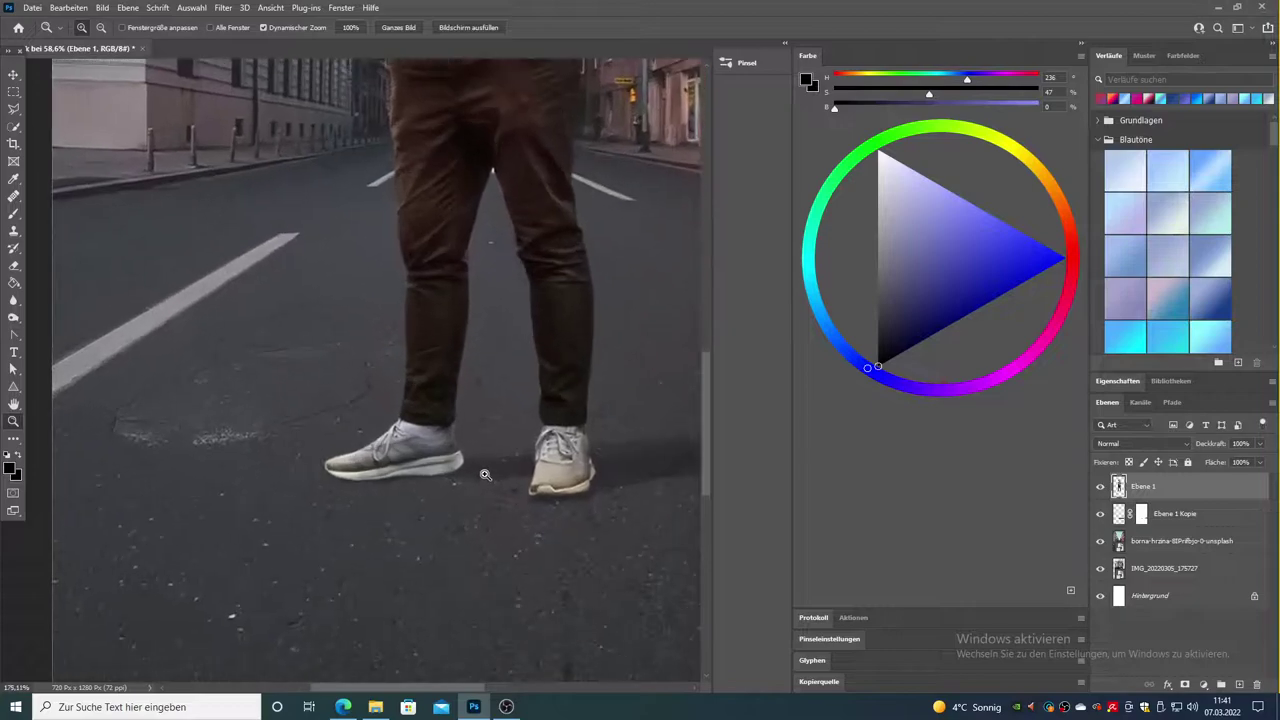
{"action": "left_click", "coordinate": [14, 213]}
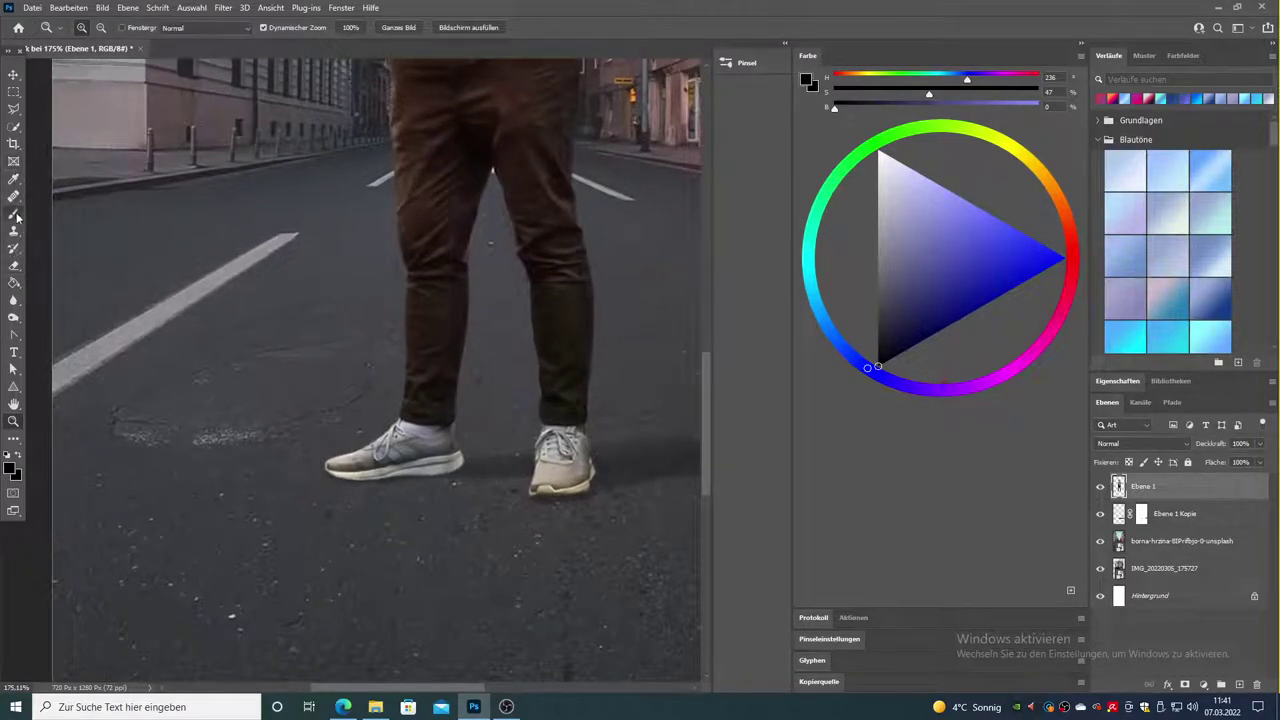
{"action": "left_click", "coordinate": [1146, 518]}
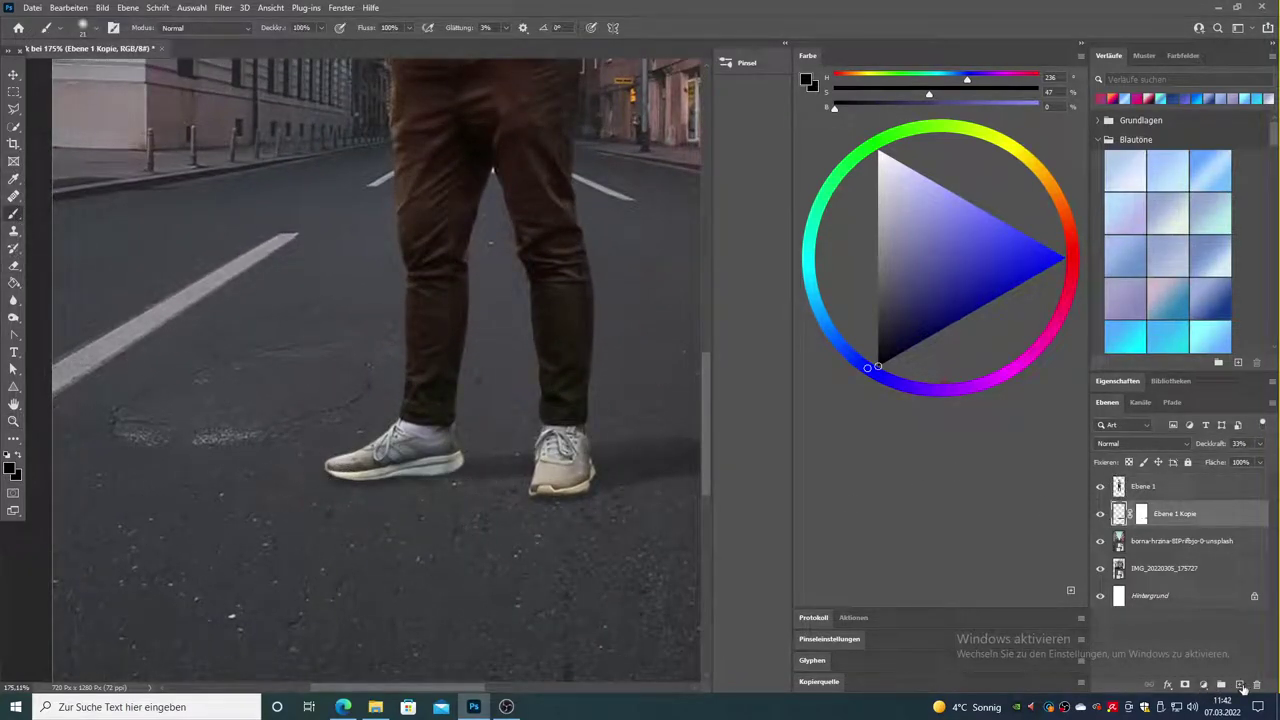
- Add layer Ebene 2, brush a soft black shadow under the shoes, and set opacity to 71%
{"action": "left_click", "coordinate": [1239, 684]}
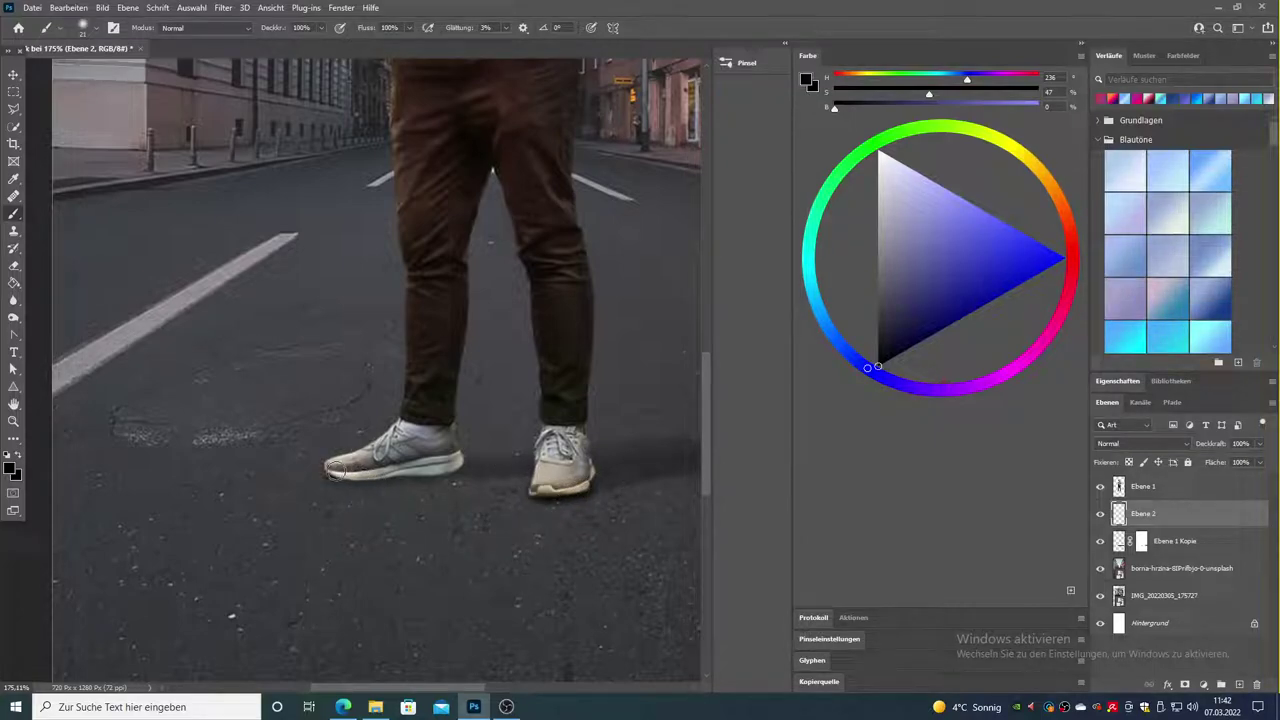
{"action": "left_click_drag", "start_coordinate": [332, 472], "coordinate": [447, 468]}
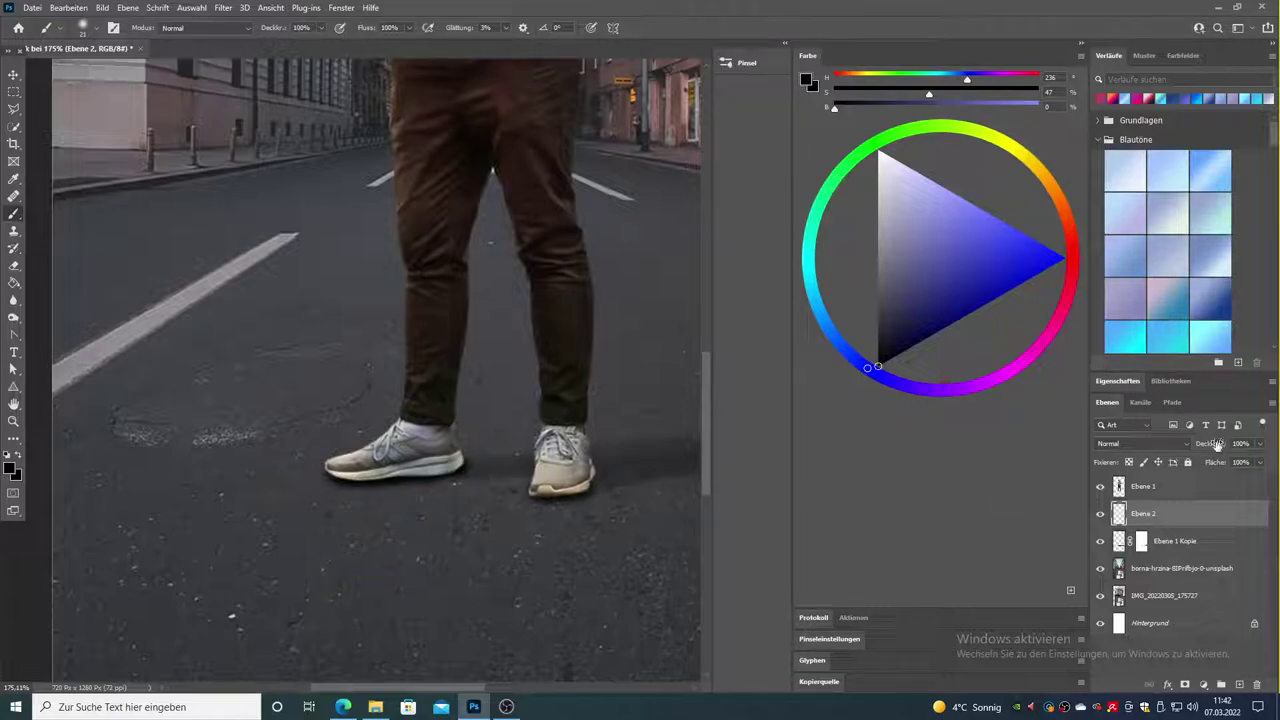
{"action": "left_click_drag", "start_coordinate": [1216, 445], "coordinate": [1213, 449]}
{"action": "left_click_drag", "start_coordinate": [1195, 452], "coordinate": [1198, 452]}
{"action": "key", "text": "z"}
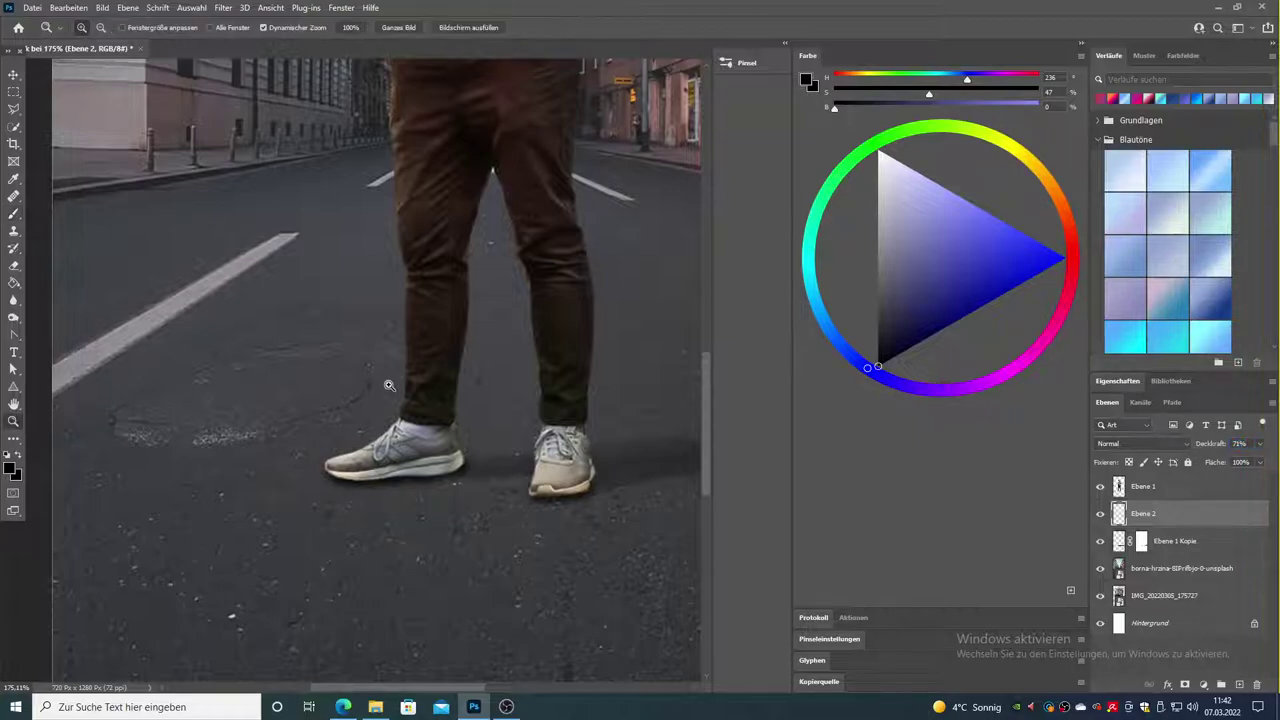
{"action": "mouse_move", "coordinate": [386, 420]}
{"action": "left_mouse_down"}
{"action": "mouse_move", "coordinate": [335, 410]}
{"action": "mouse_move", "coordinate": [449, 427]}
{"action": "mouse_move", "coordinate": [517, 491]}
{"action": "left_mouse_up"}
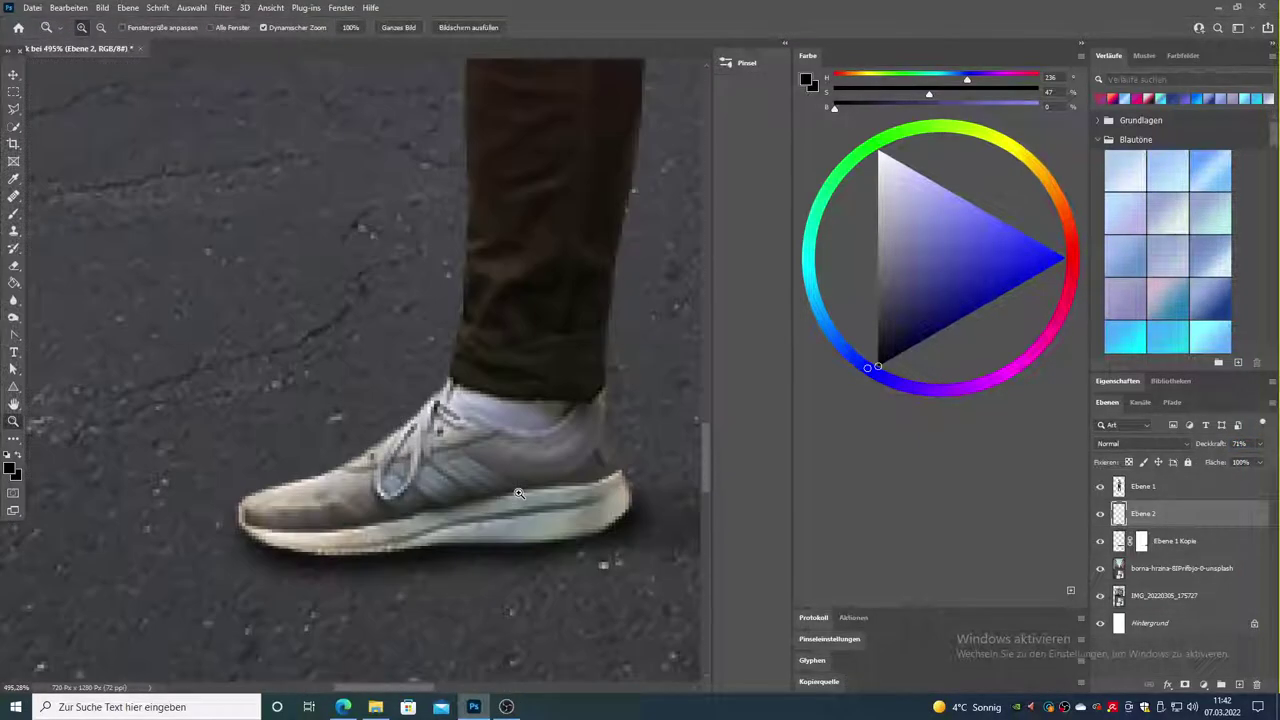
{"action": "left_click", "coordinate": [14, 215]}
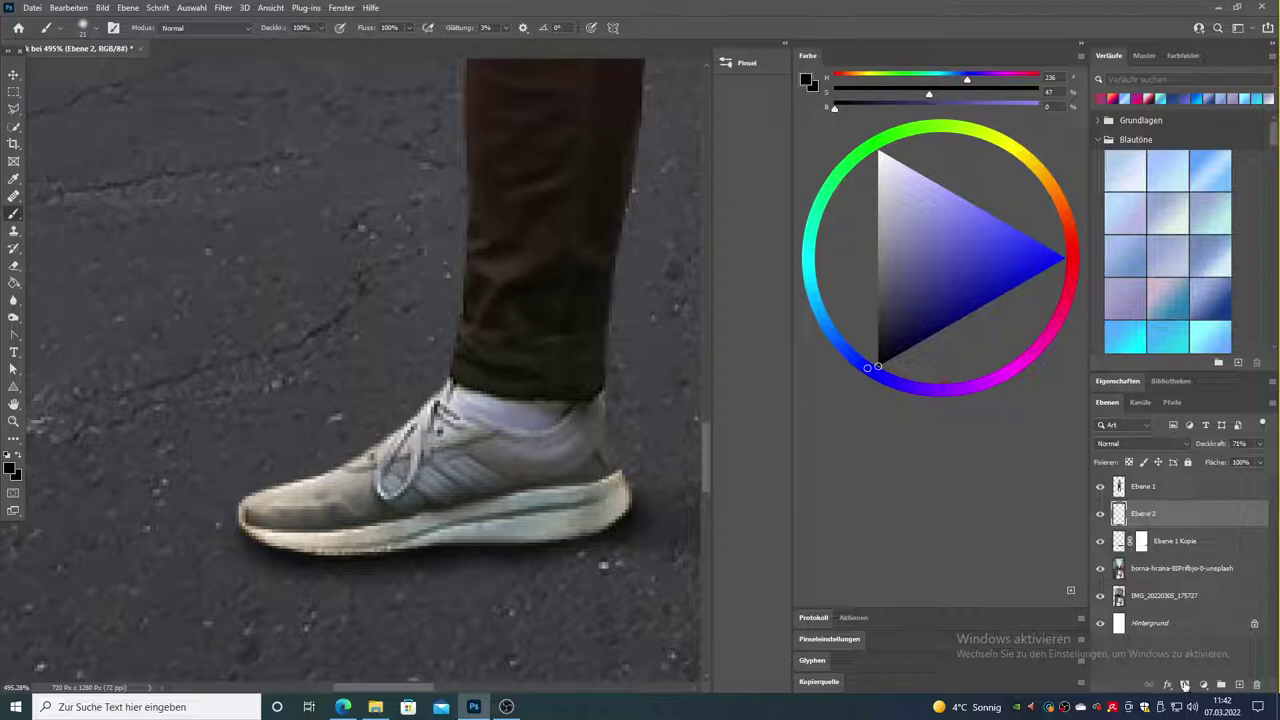
- Add a layer mask to Ebene 2 and mask the shadow edge along the soles with a 12 px brush
{"action": "left_click", "coordinate": [1185, 685]}
{"action": "right_click", "coordinate": [600, 590]}
{"action": "type", "text": "12 Px"}
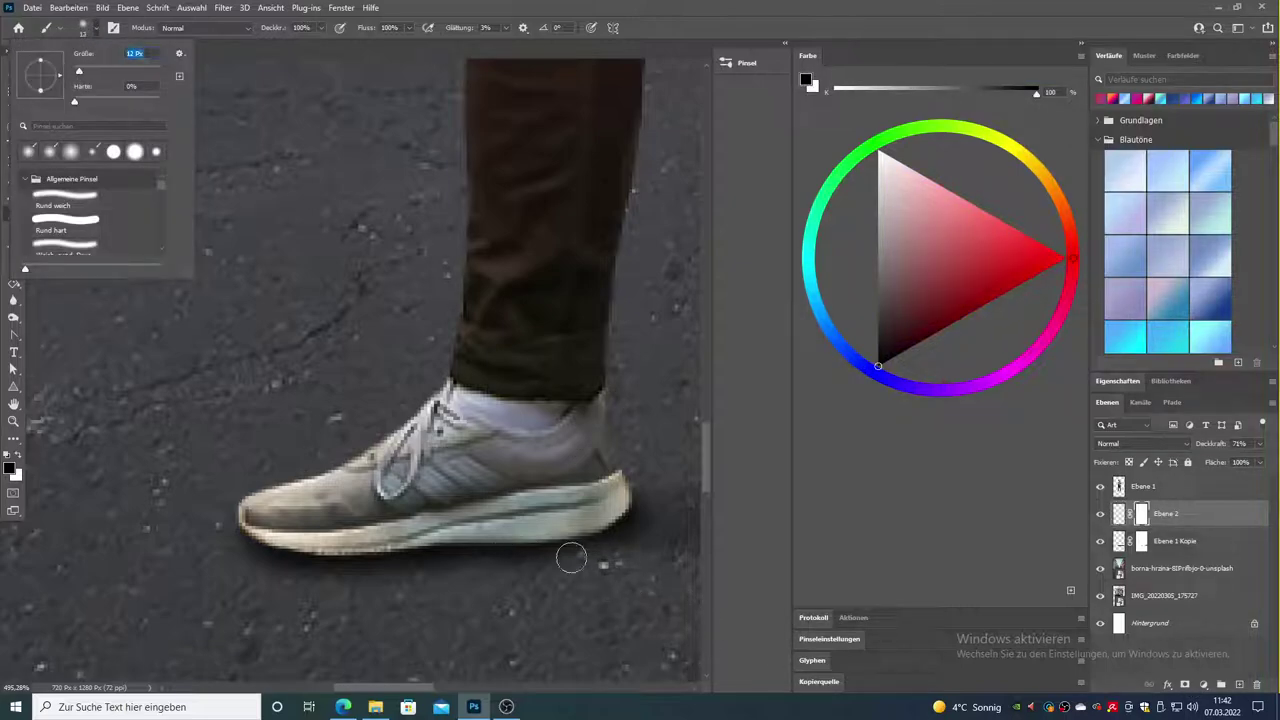
{"action": "key", "text": "Return"}
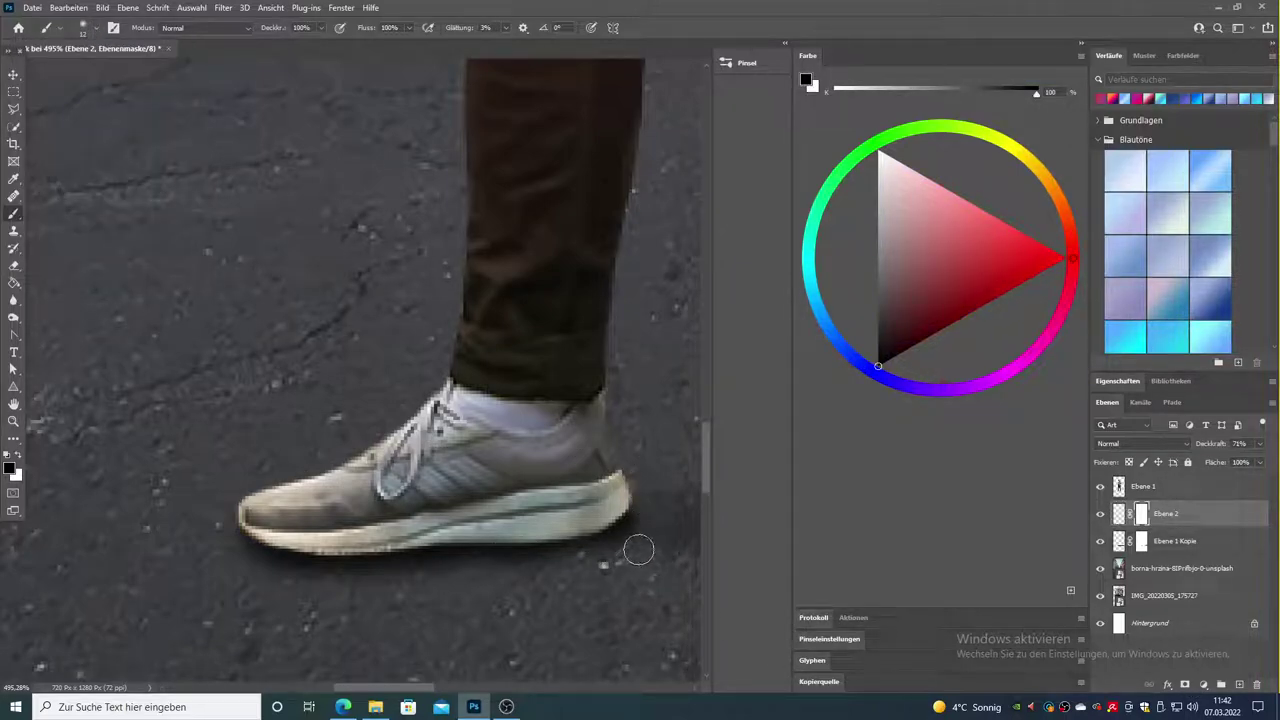
{"action": "mouse_move", "coordinate": [638, 549]}
{"action": "left_mouse_down"}
{"action": "mouse_move", "coordinate": [563, 574]}
{"action": "mouse_move", "coordinate": [443, 586]}
{"action": "mouse_move", "coordinate": [254, 574]}
{"action": "mouse_move", "coordinate": [321, 593]}
{"action": "left_mouse_up"}
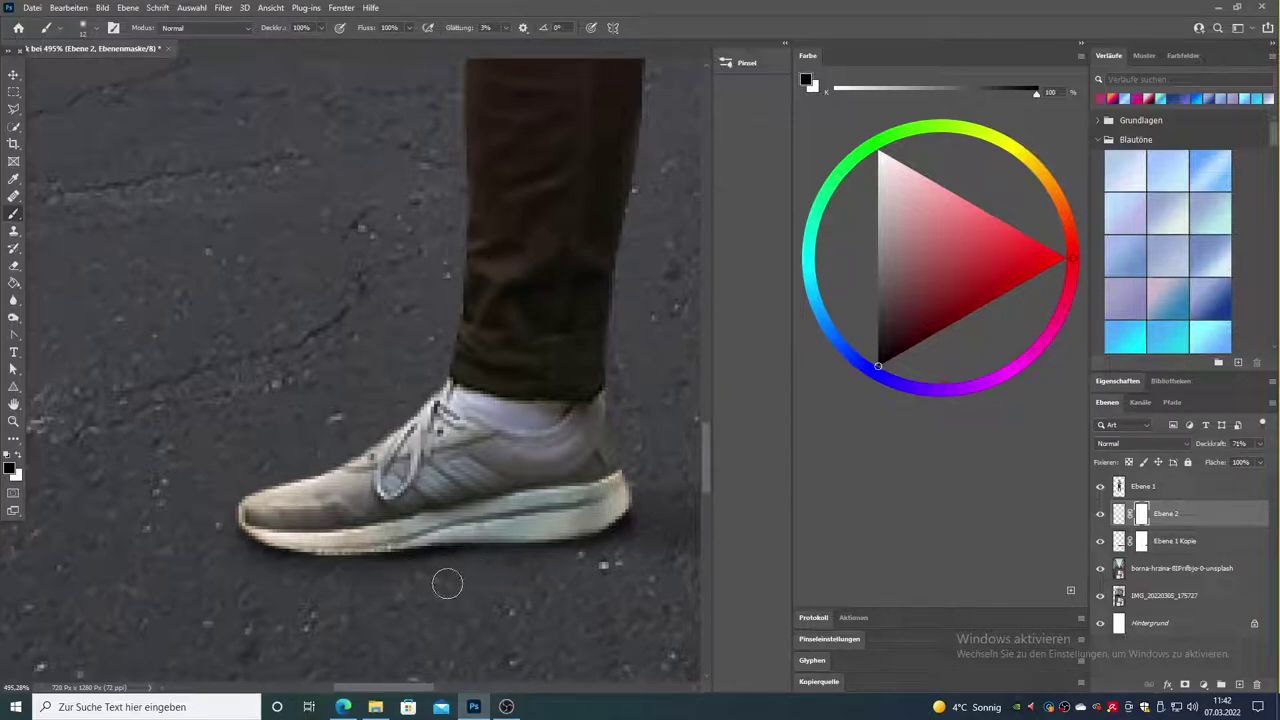
{"action": "left_click_drag", "start_coordinate": [428, 688], "coordinate": [494, 693]}
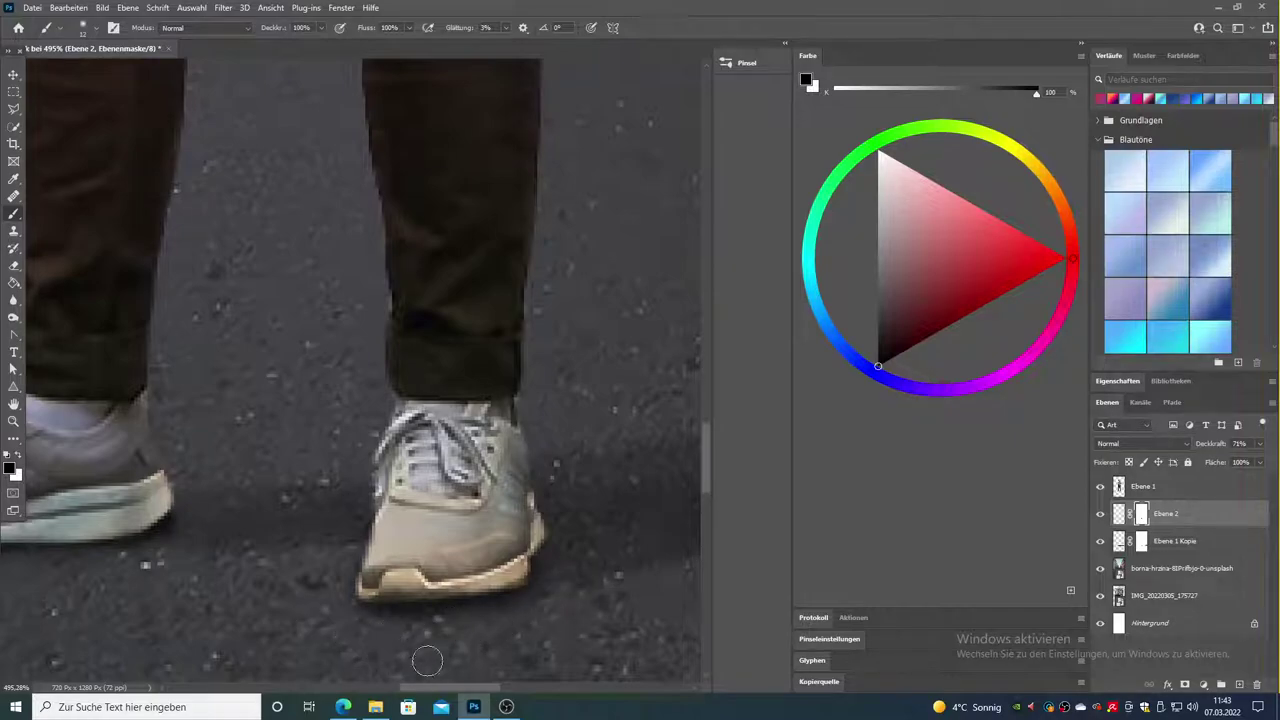
{"action": "key", "text": "z"}
{"action": "left_click_drag", "start_coordinate": [380, 354], "coordinate": [299, 402]}
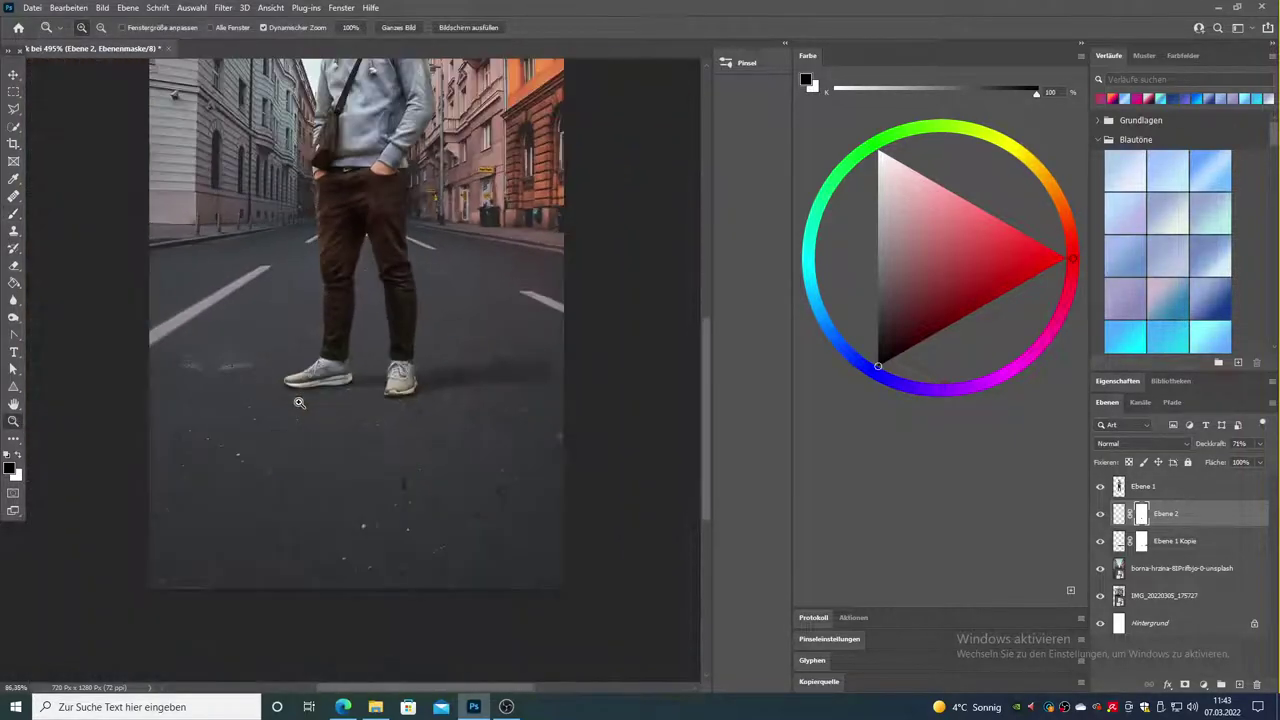
{"action": "scroll", "coordinate": [340, 405], "scroll_direction": "down", "scroll_amount": 2}
{"action": "scroll", "coordinate": [420, 412], "scroll_direction": "down", "scroll_amount": 2}
{"action": "scroll", "coordinate": [480, 420], "scroll_direction": "down", "scroll_amount": 1}
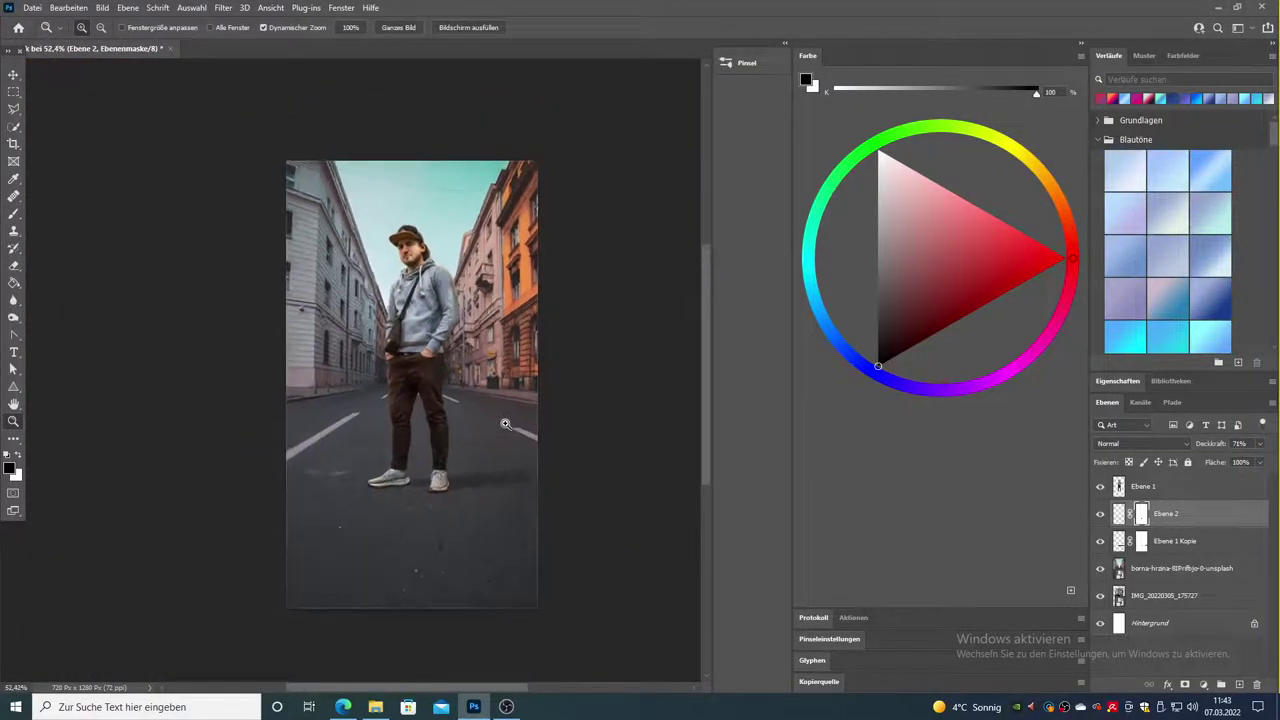
{"action": "scroll", "coordinate": [458, 350], "scroll_direction": "up", "scroll_amount": 1}
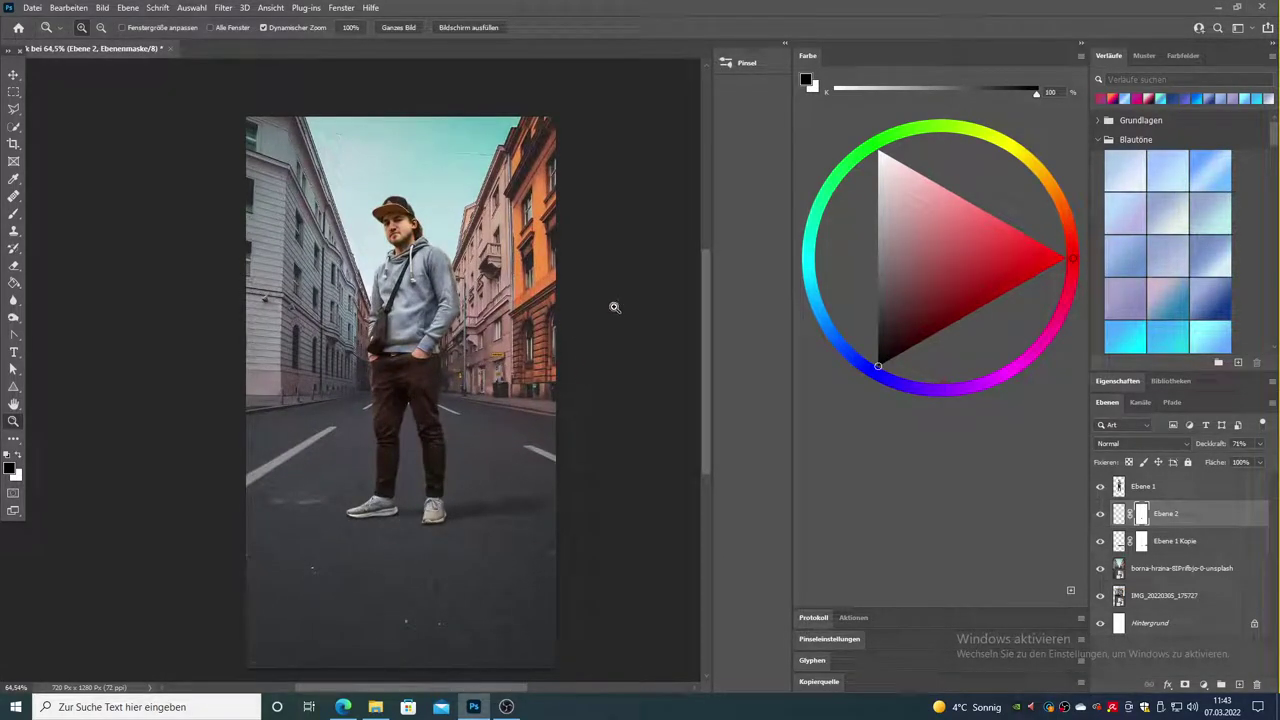
{"action": "scroll", "coordinate": [614, 307], "scroll_direction": "down", "scroll_amount": 2}
{"action": "scroll", "coordinate": [614, 307], "scroll_direction": "up", "scroll_amount": 1}
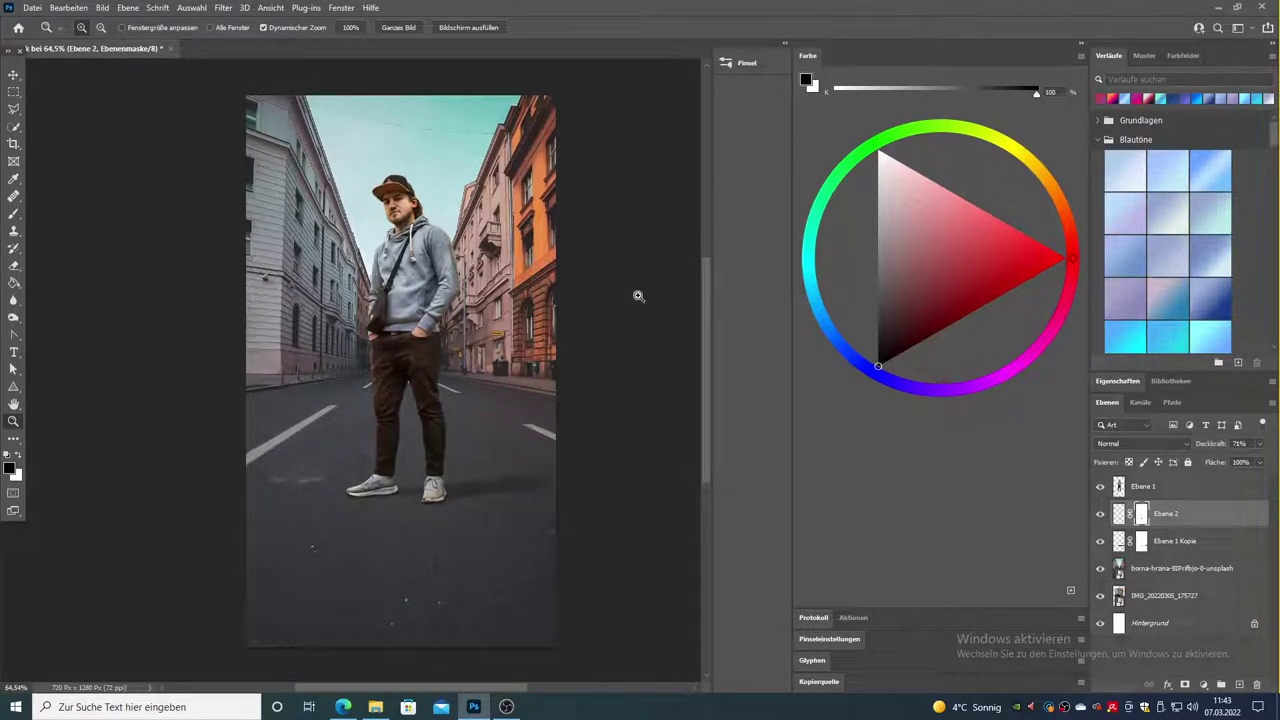
{"action": "left_click", "coordinate": [1164, 488]}
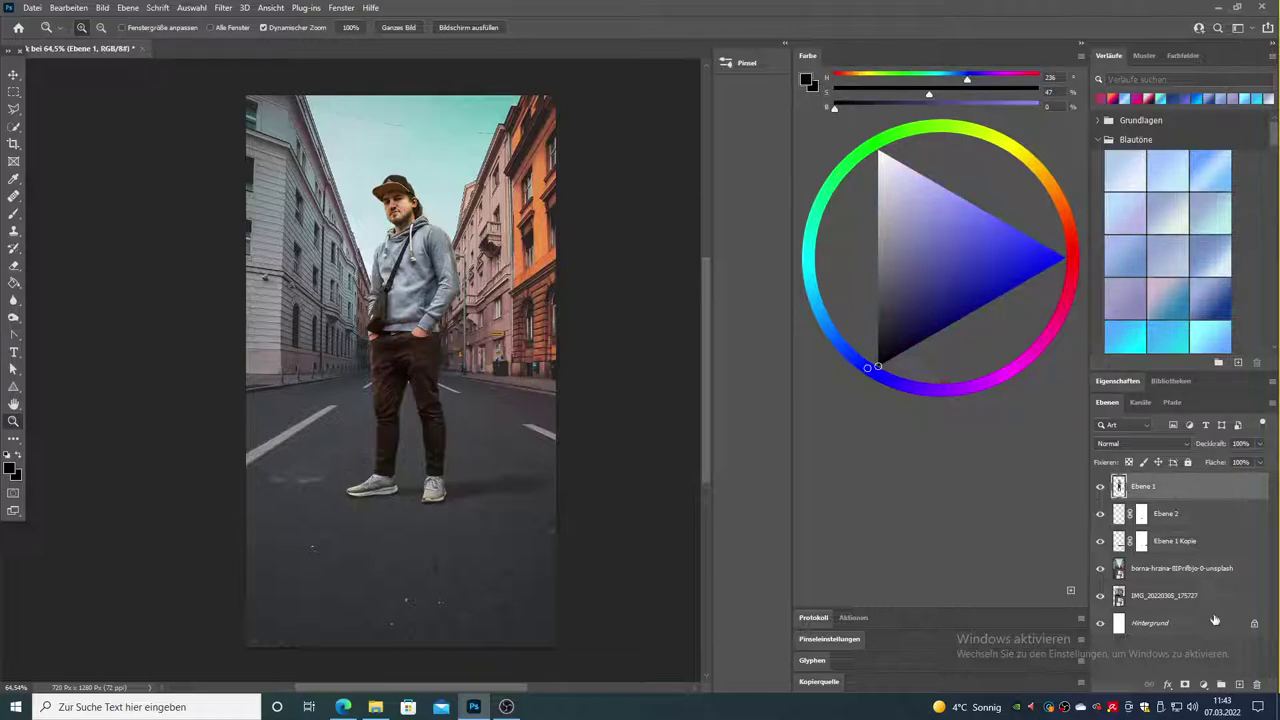
- Duplicate the four composite layers into new group Gruppe 1 and merge it into one layer
{"action": "left_click", "coordinate": [1222, 685]}
{"action": "left_click", "coordinate": [1175, 505]}
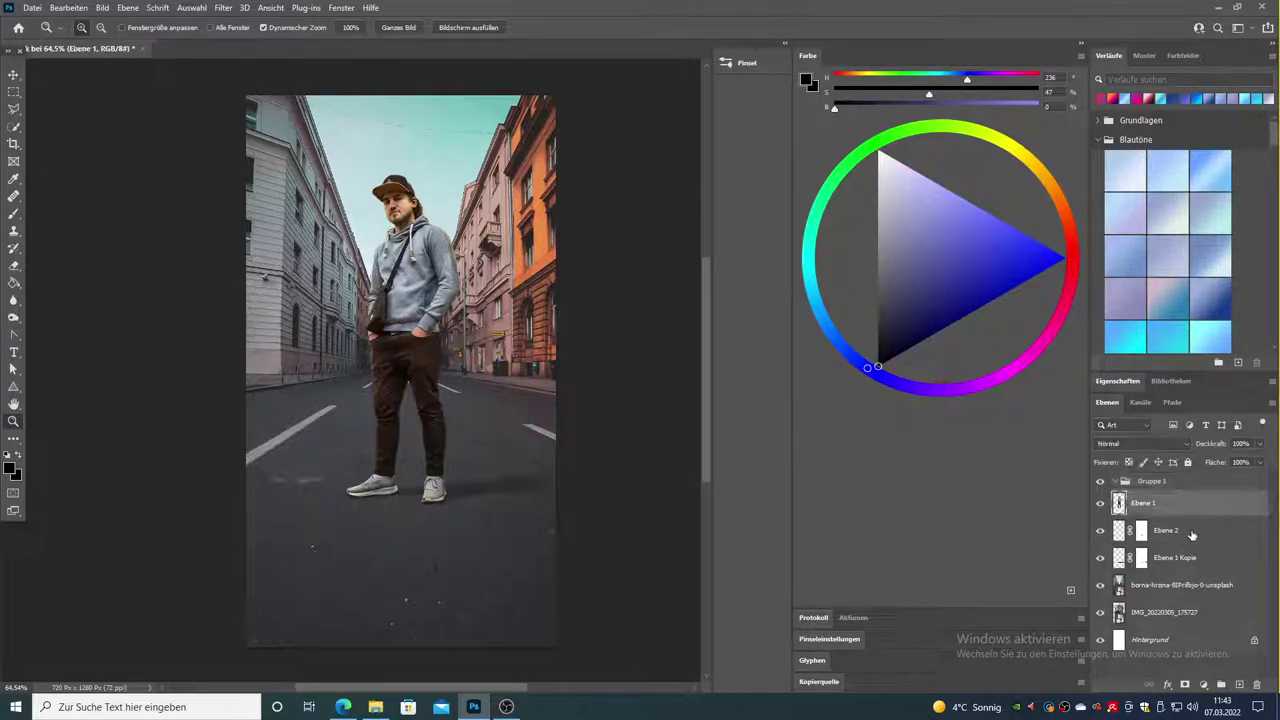
{"action": "left_click", "coordinate": [1186, 543], "text": "shift"}
{"action": "left_click", "coordinate": [1191, 588], "text": "shift"}
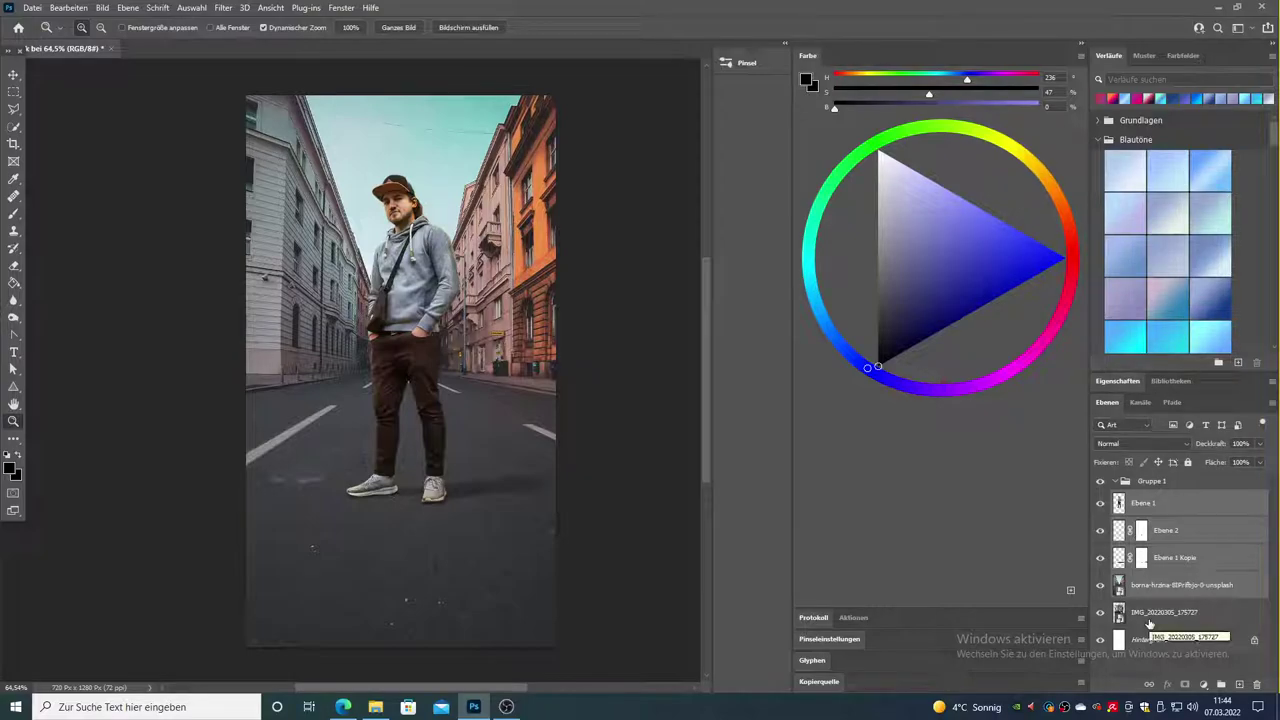
{"action": "key", "text": "ctrl+j"}
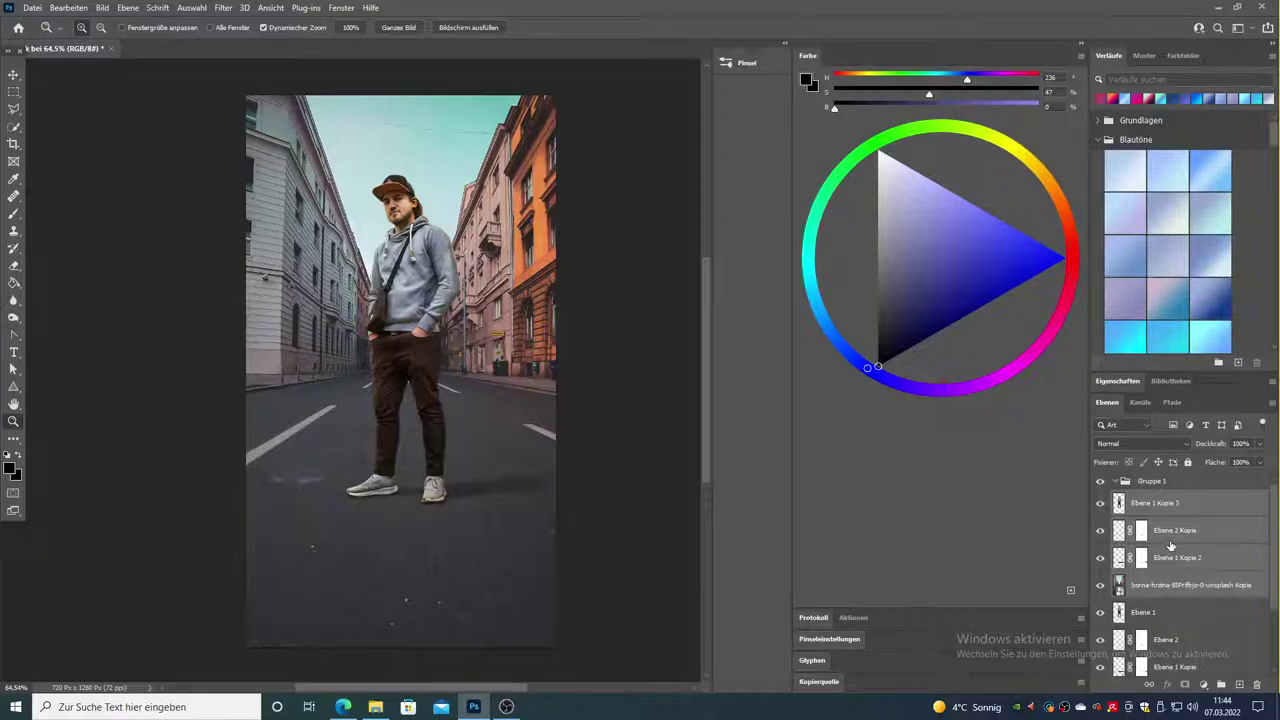
{"action": "left_click_drag", "start_coordinate": [1163, 509], "coordinate": [1150, 482]}
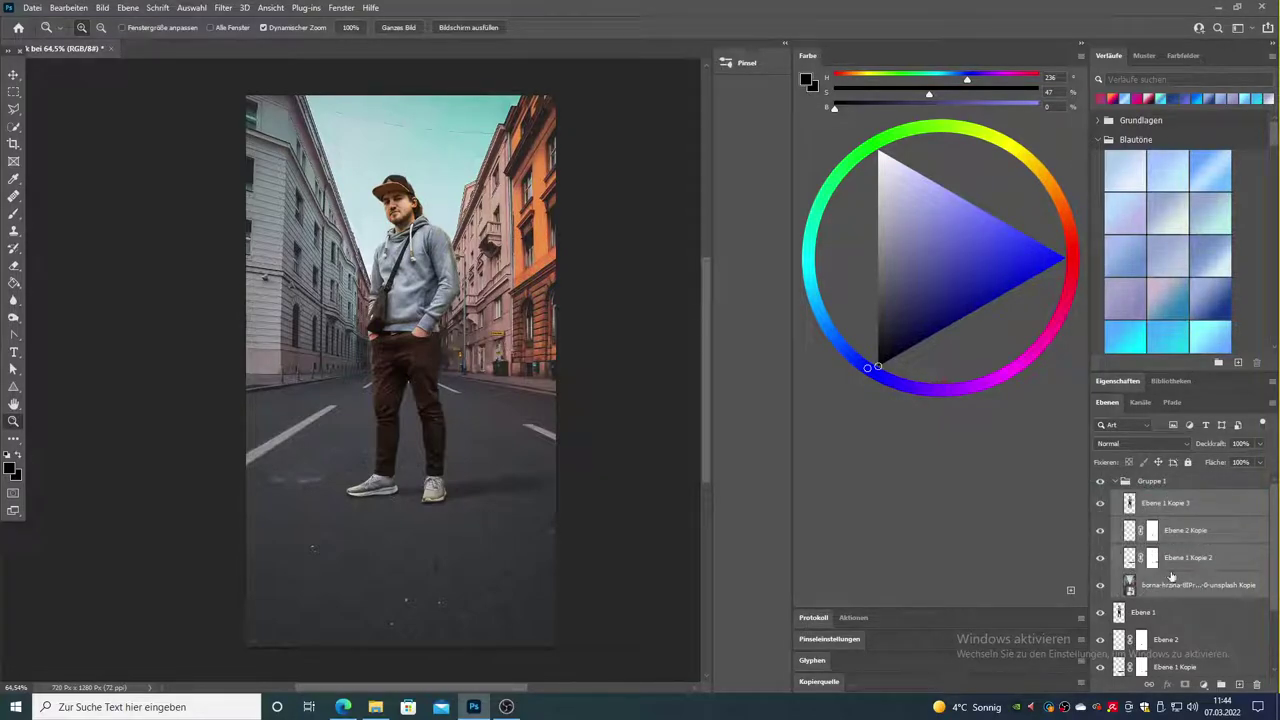
{"action": "right_click", "coordinate": [1158, 487]}
{"action": "left_click", "coordinate": [1045, 588]}
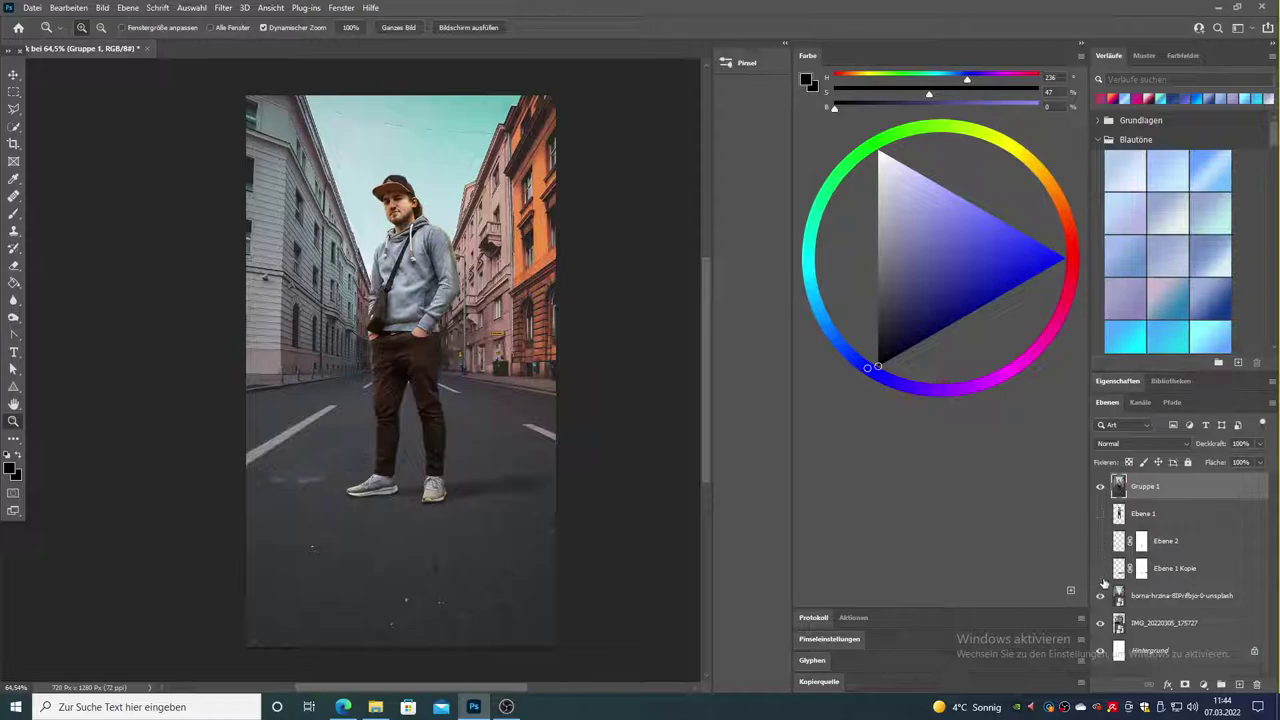
- Hide the original layers inside group Gruppe 2, collapse it and select Gruppe 1
{"action": "left_click", "coordinate": [1100, 595]}
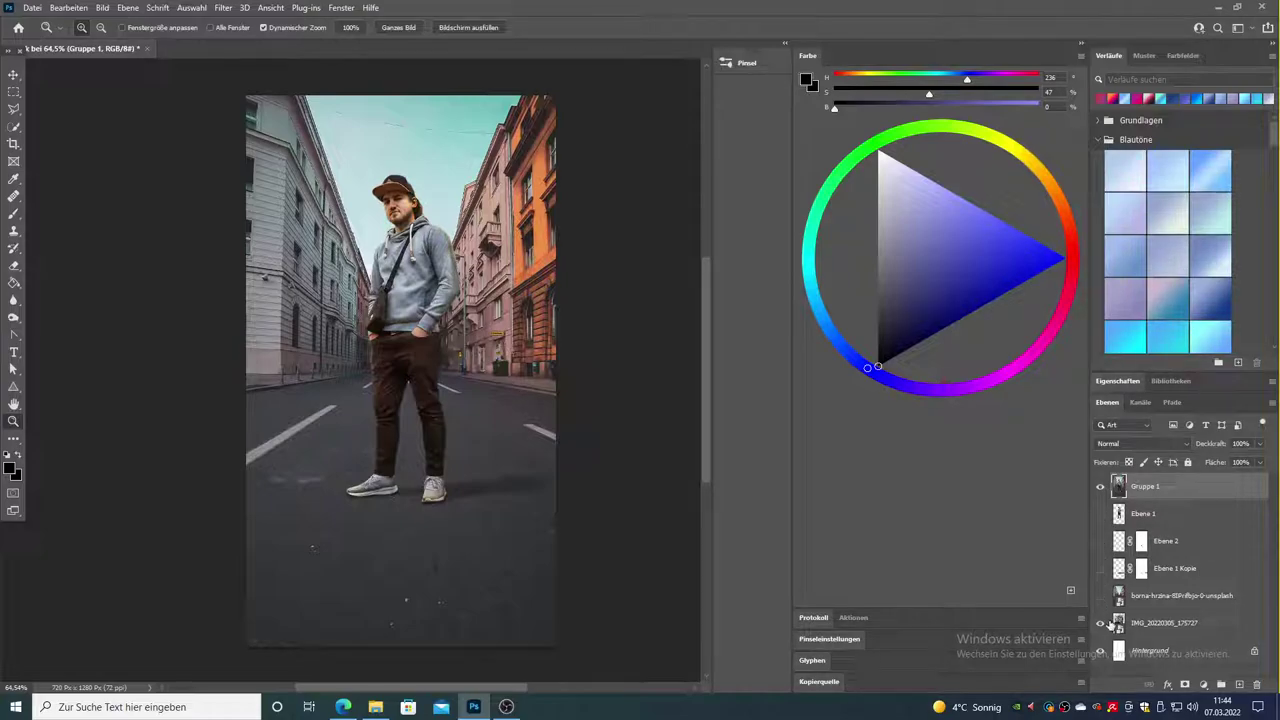
{"action": "left_click", "coordinate": [1220, 684]}
{"action": "left_click_drag", "start_coordinate": [1160, 533], "coordinate": [1153, 630]}
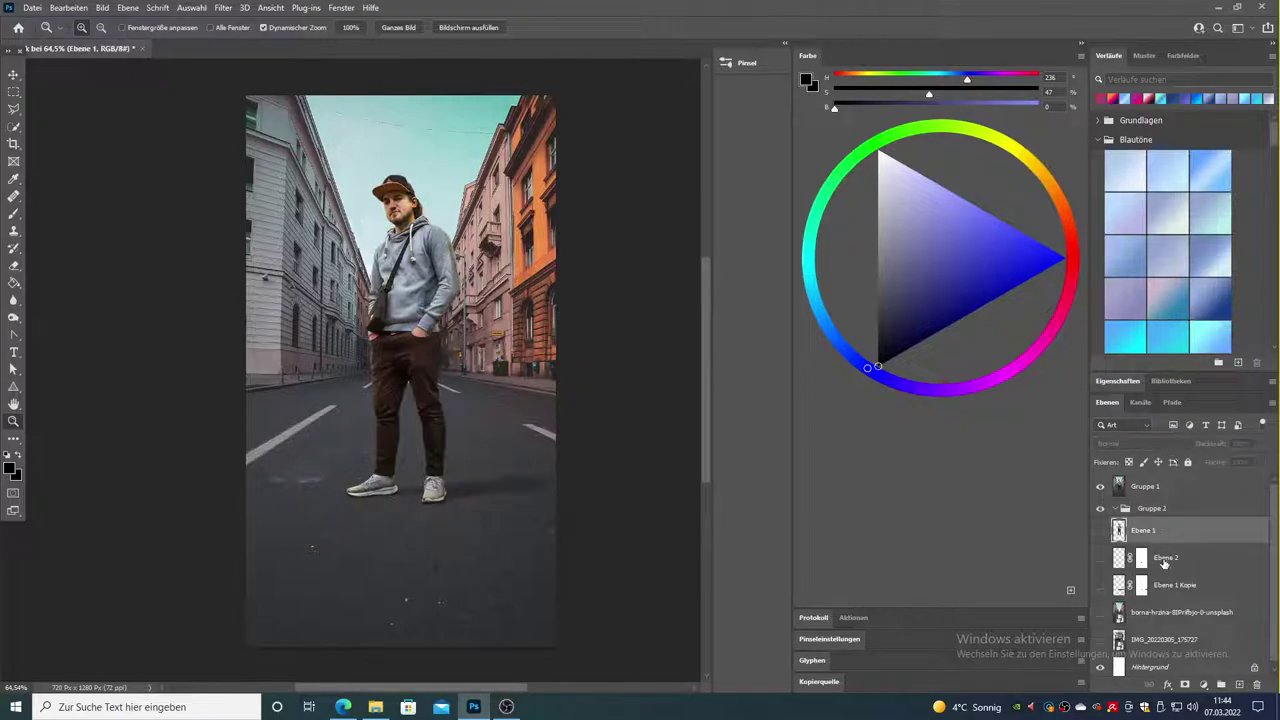
{"action": "left_click_drag", "start_coordinate": [1171, 530], "coordinate": [1150, 508]}
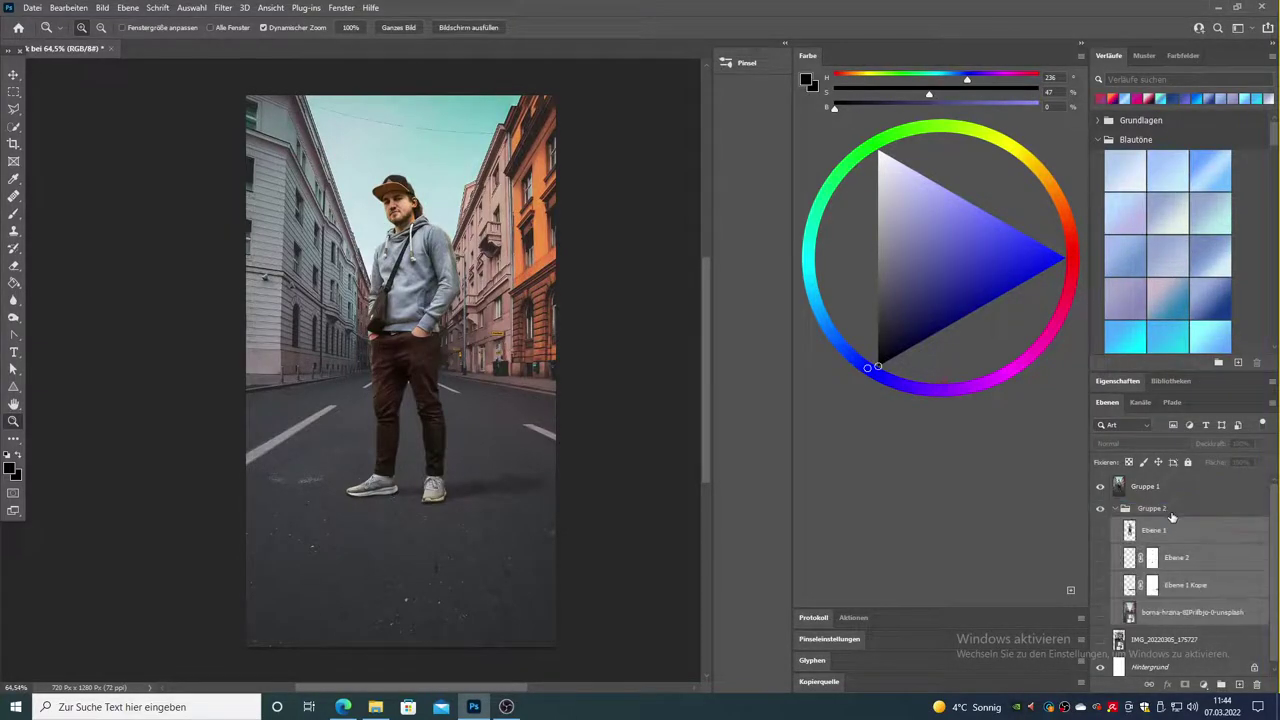
{"action": "left_click", "coordinate": [1113, 509]}
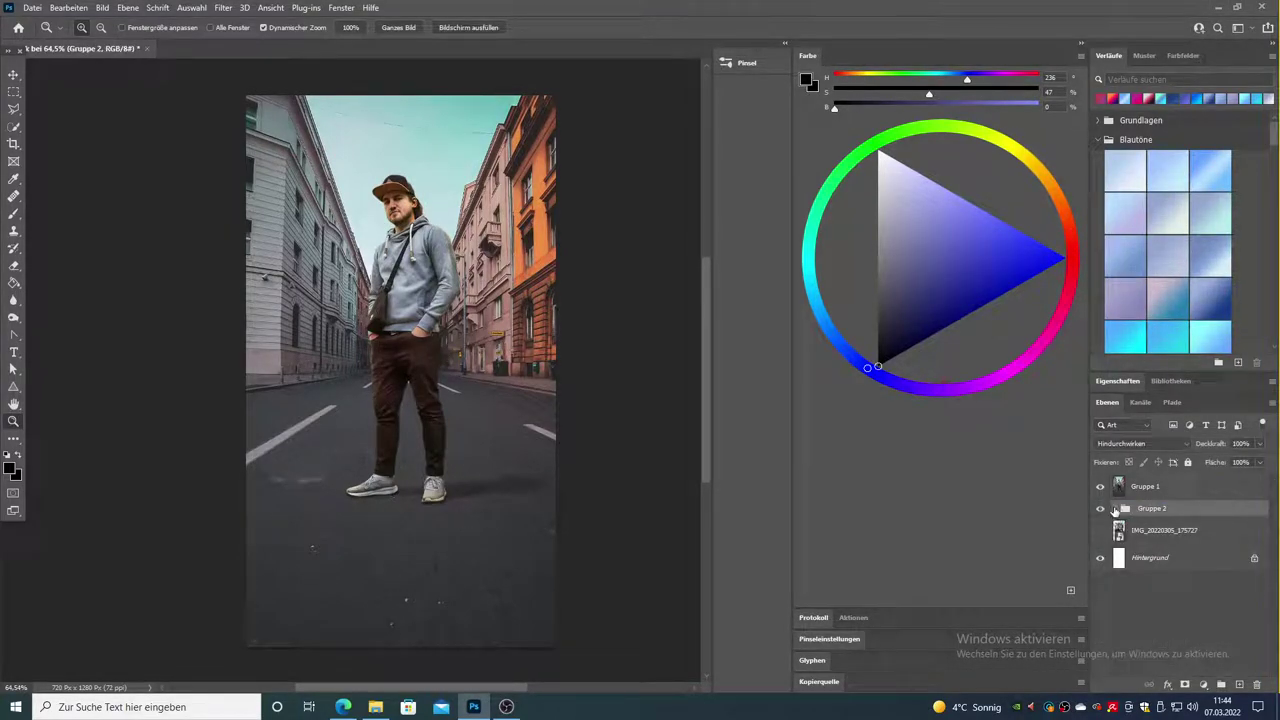
{"action": "left_click", "coordinate": [1115, 509]}
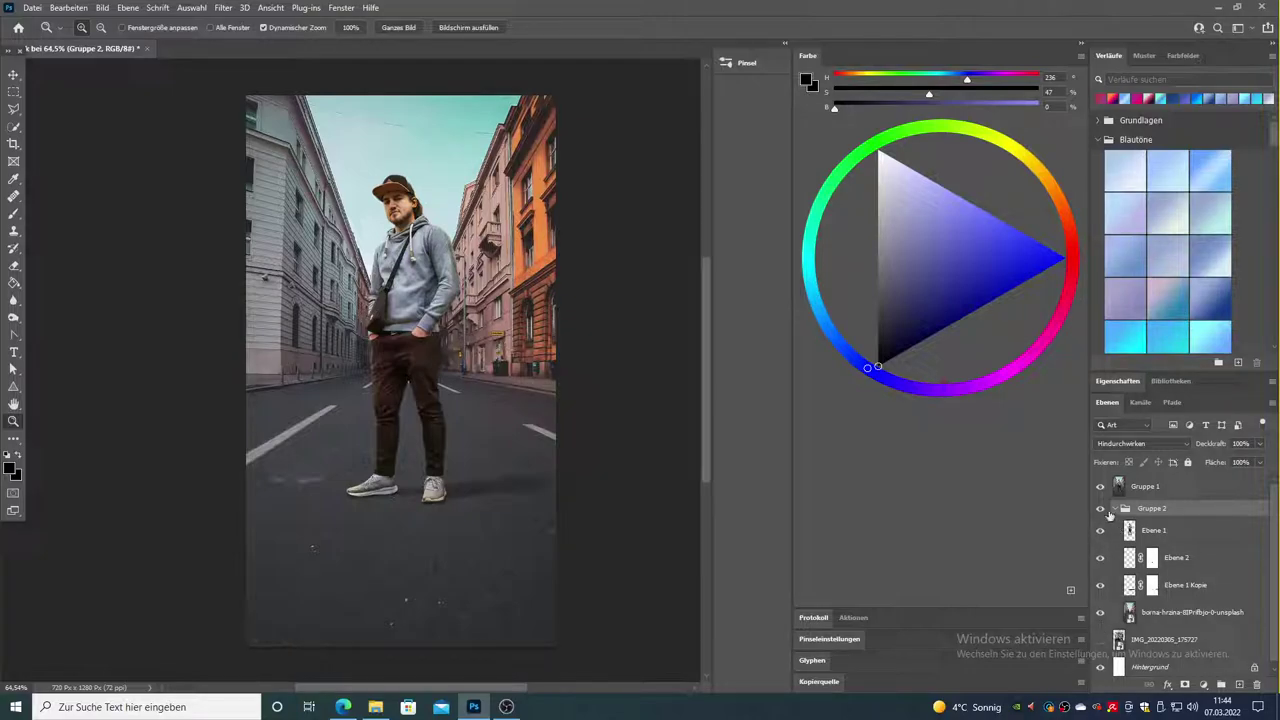
{"action": "left_click", "coordinate": [1101, 510]}
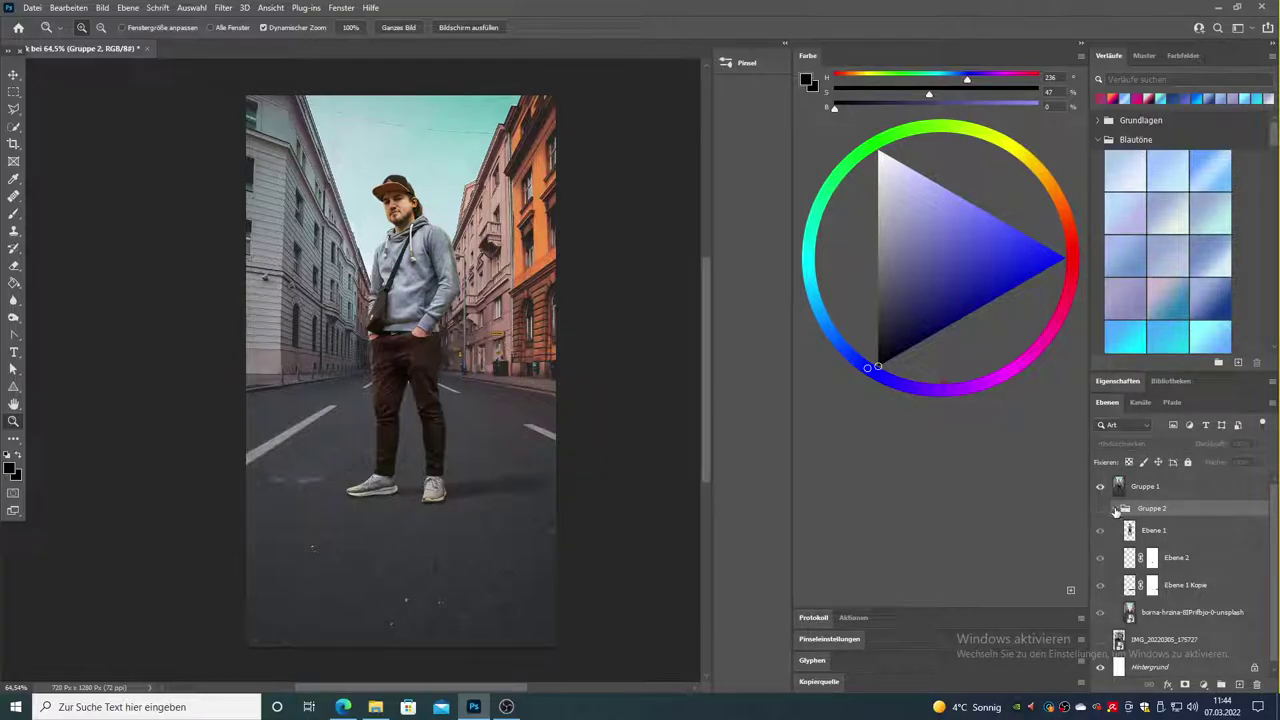
{"action": "left_click", "coordinate": [1116, 509]}
{"action": "left_click", "coordinate": [1148, 494]}
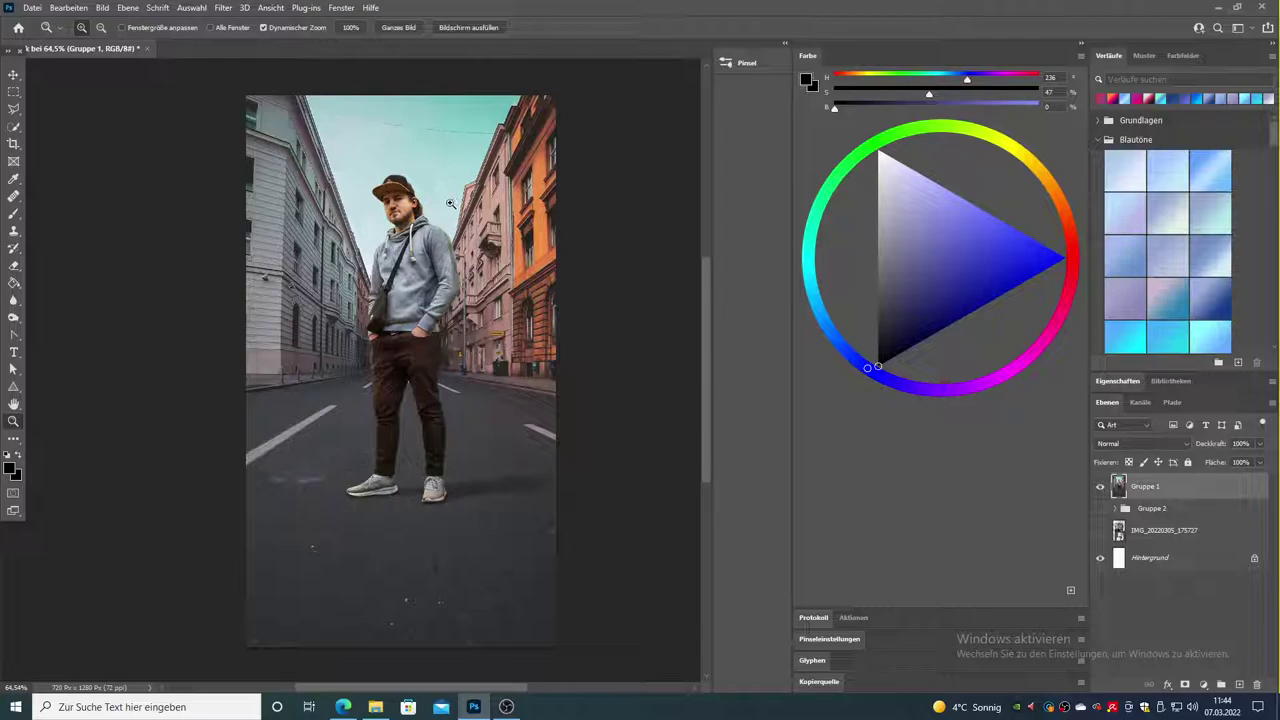
- Apply Belichtung (Exposure) +0,56 with offset 0 and gamma 1,08 to the merged layer
{"action": "left_click", "coordinate": [102, 7]}
{"action": "mouse_move", "coordinate": [126, 42]}
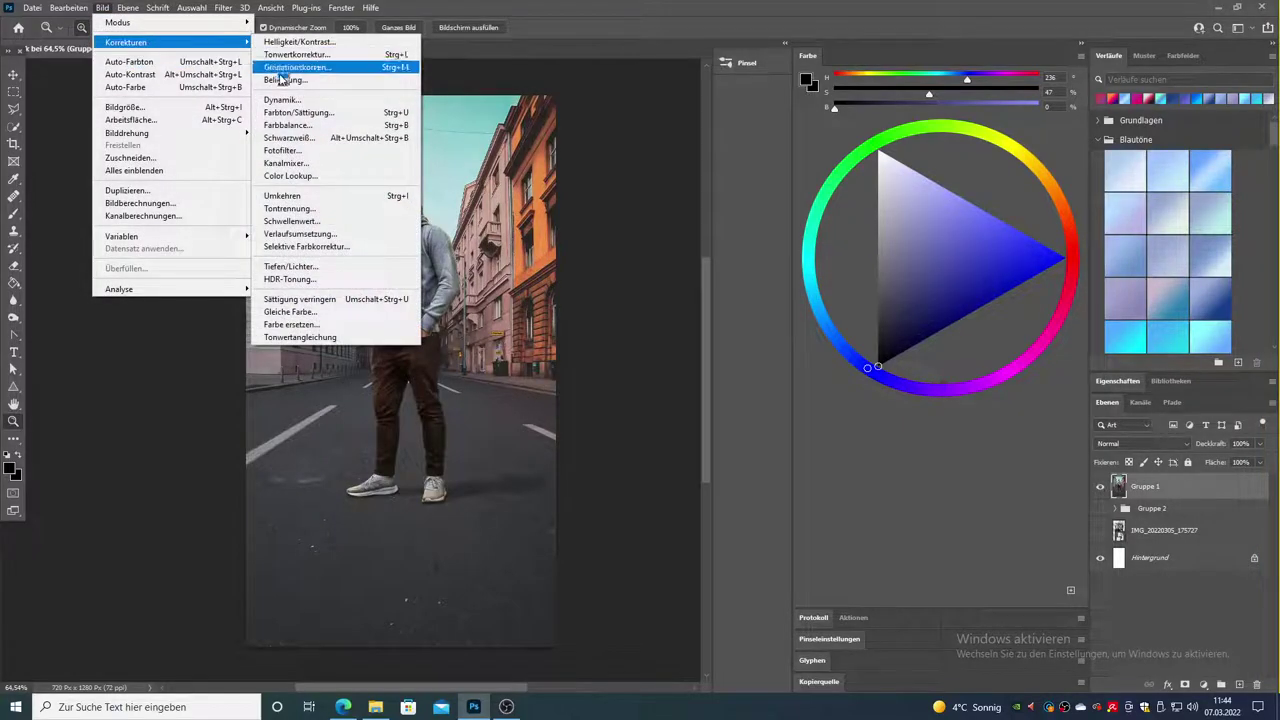
{"action": "left_click", "coordinate": [285, 79]}
{"action": "left_click_drag", "start_coordinate": [706, 234], "coordinate": [714, 234]}
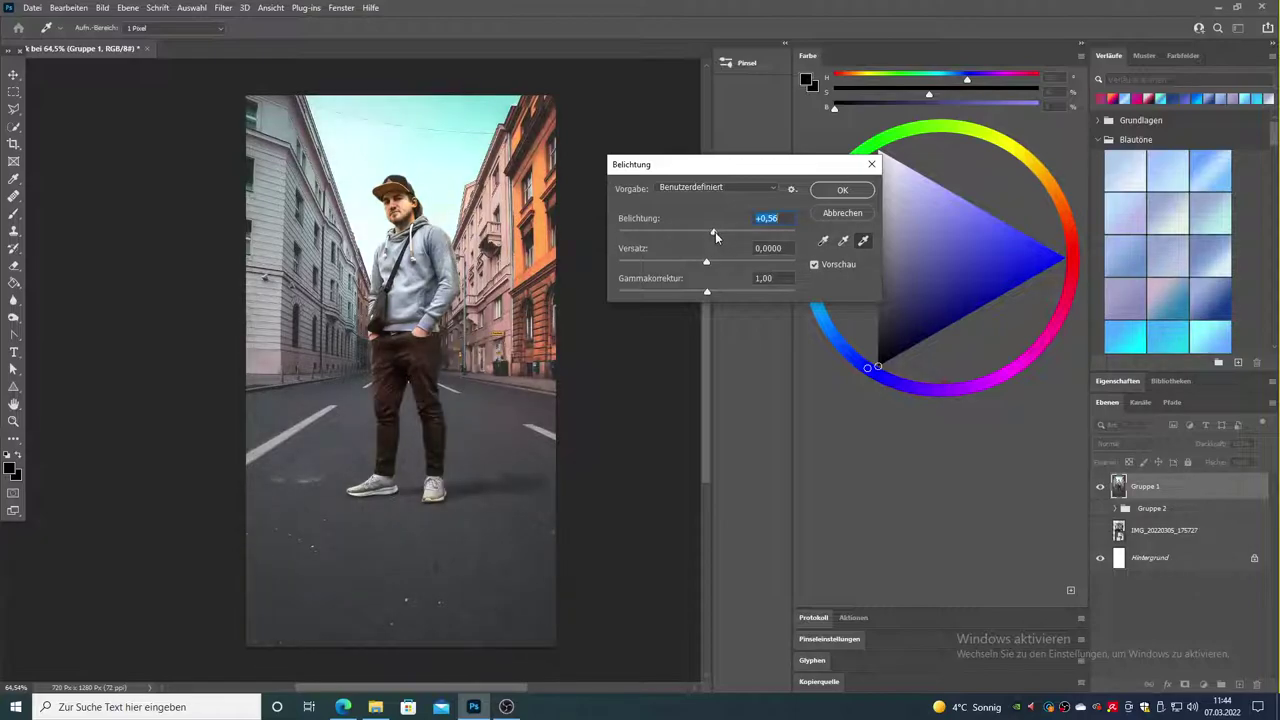
{"action": "left_click", "coordinate": [709, 262]}
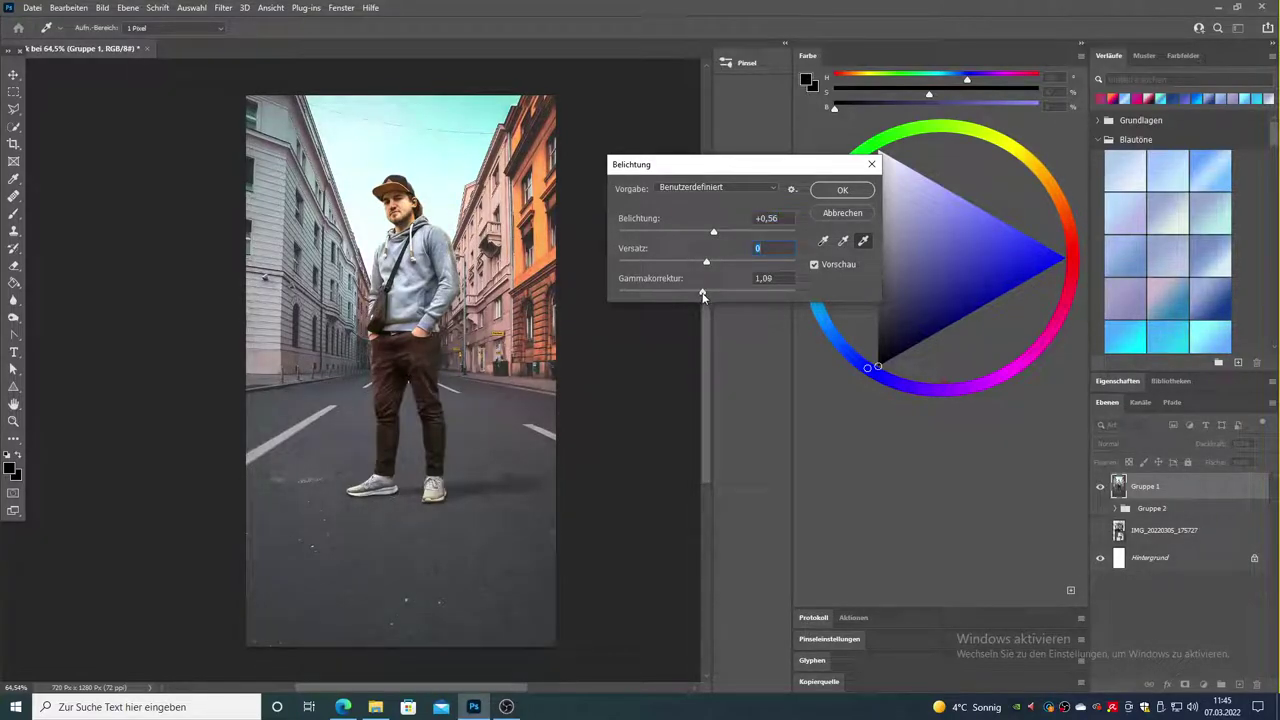
{"action": "left_click_drag", "start_coordinate": [703, 296], "coordinate": [701, 296]}
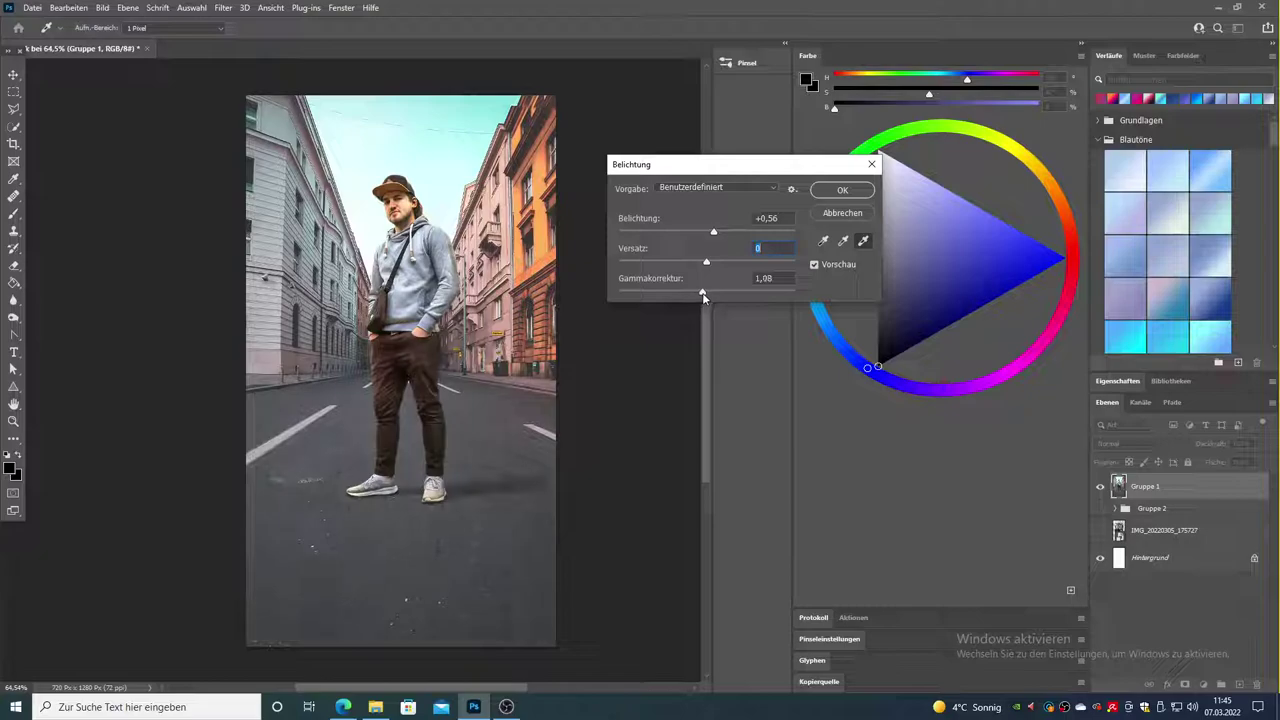
{"action": "left_click", "coordinate": [829, 188]}
{"action": "left_click", "coordinate": [107, 7]}
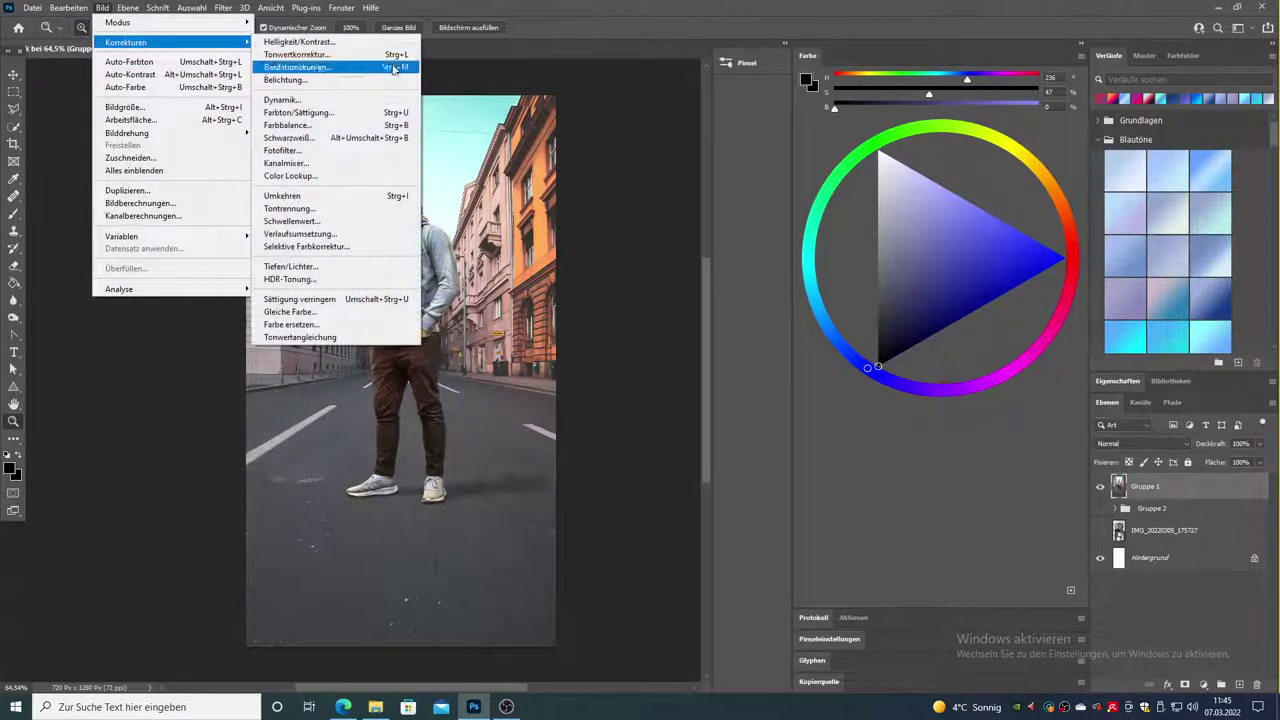
{"action": "mouse_move", "coordinate": [126, 42]}
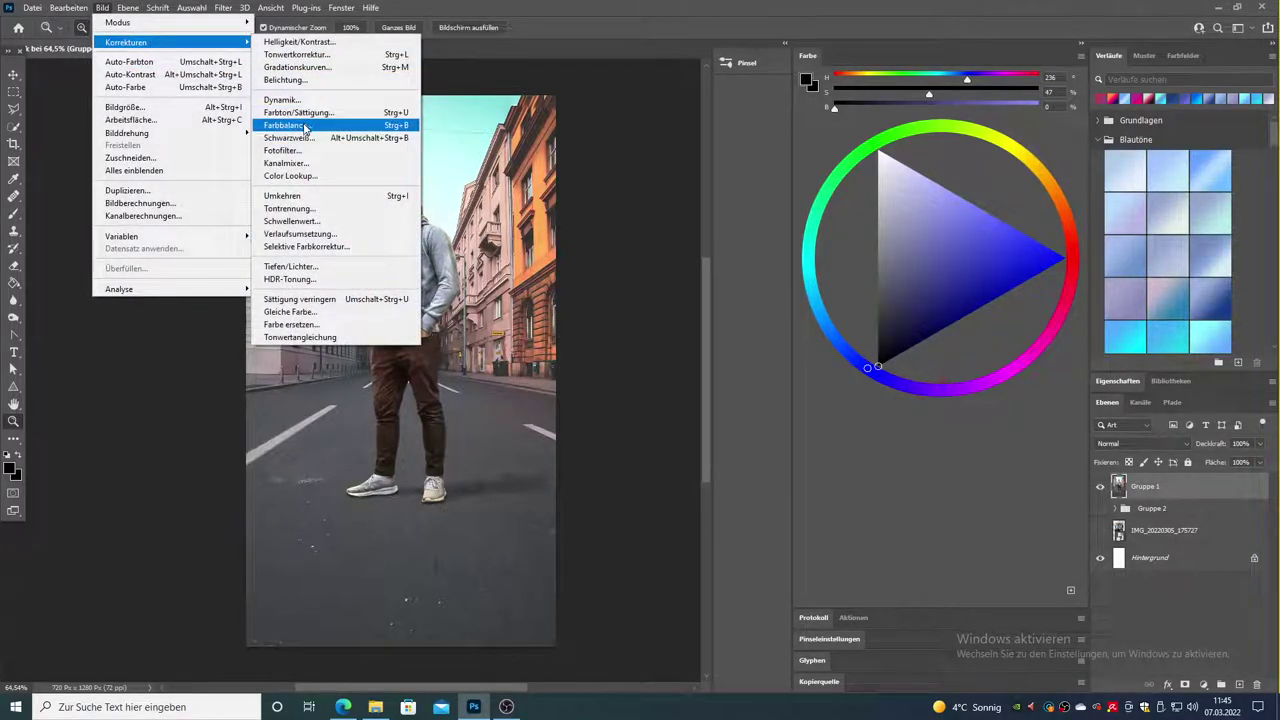
- Apply Farbbalance (Color Balance) to the midtones with red +24 and yellow -20
{"action": "left_click", "coordinate": [306, 128]}
{"action": "left_click_drag", "start_coordinate": [758, 257], "coordinate": [762, 257]}
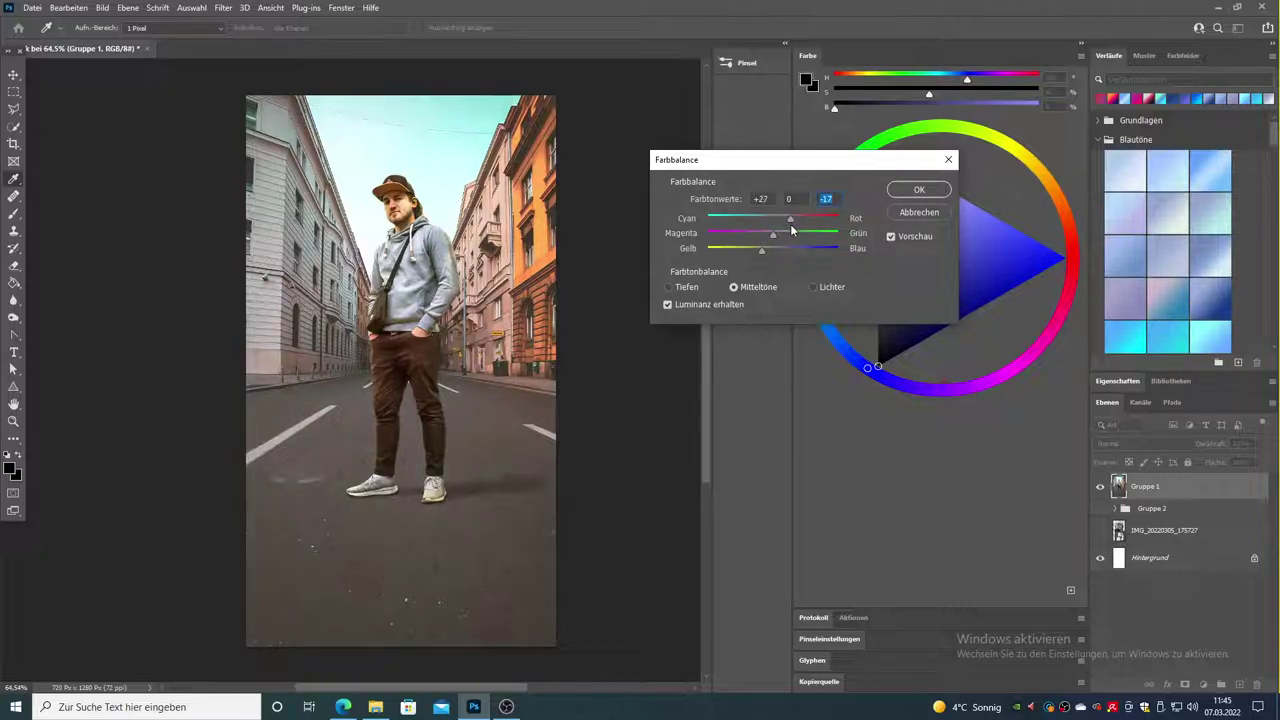
{"action": "left_click_drag", "start_coordinate": [760, 248], "coordinate": [757, 248]}
{"action": "left_click", "coordinate": [788, 221]}
{"action": "left_click", "coordinate": [759, 249]}
{"action": "left_click_drag", "start_coordinate": [760, 250], "coordinate": [789, 222]}
{"action": "left_click", "coordinate": [919, 190]}
{"action": "key", "text": "z"}
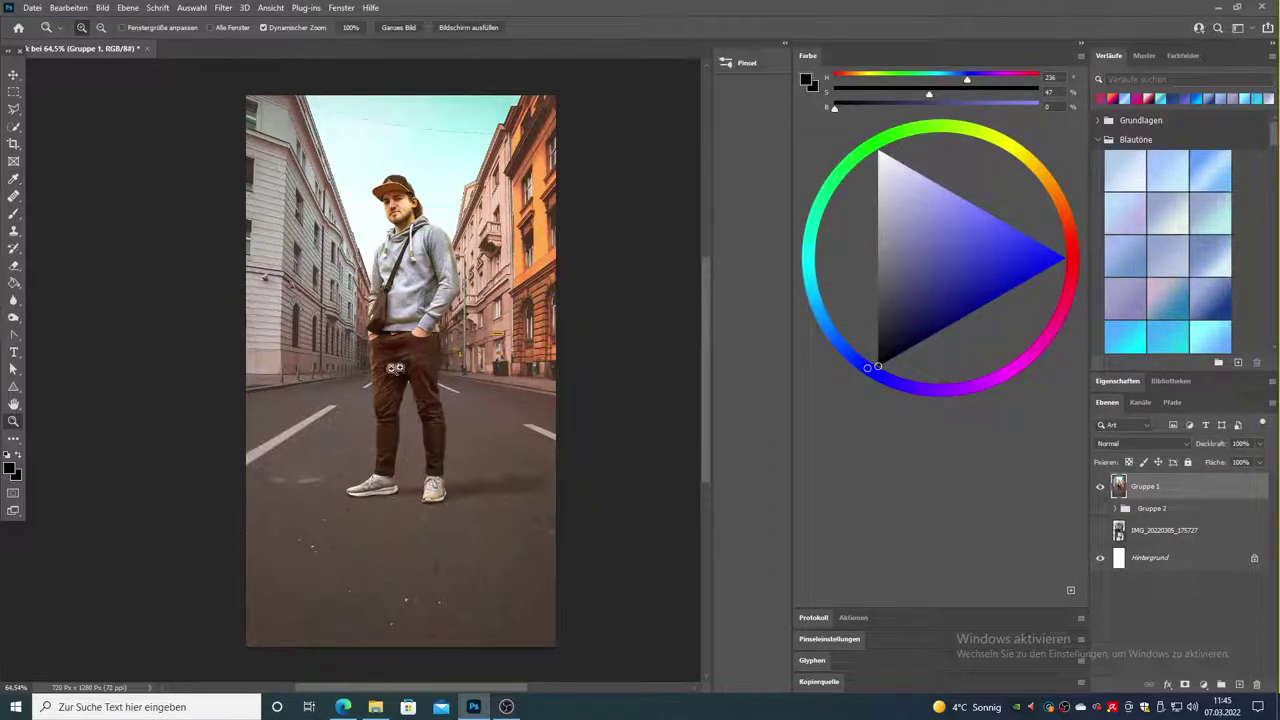
{"action": "left_click_drag", "start_coordinate": [522, 226], "coordinate": [513, 257]}
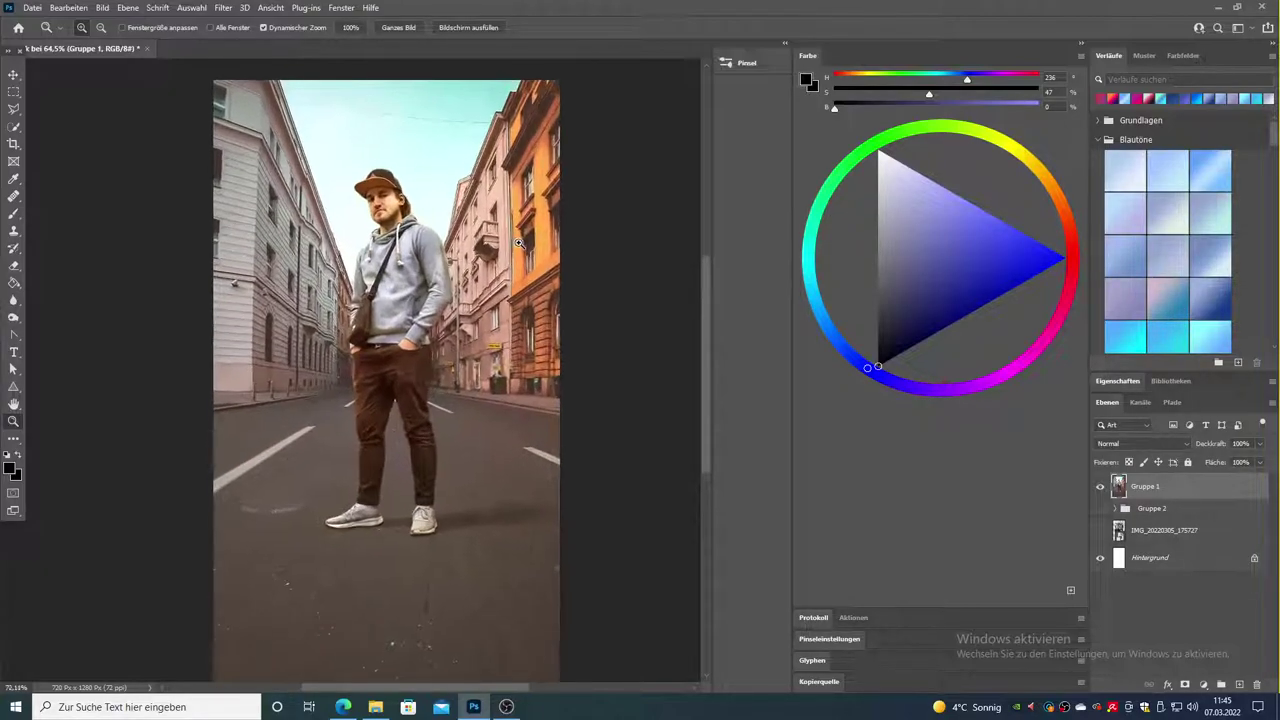
{"action": "scroll", "coordinate": [513, 257], "scroll_direction": "down", "scroll_amount": 2}
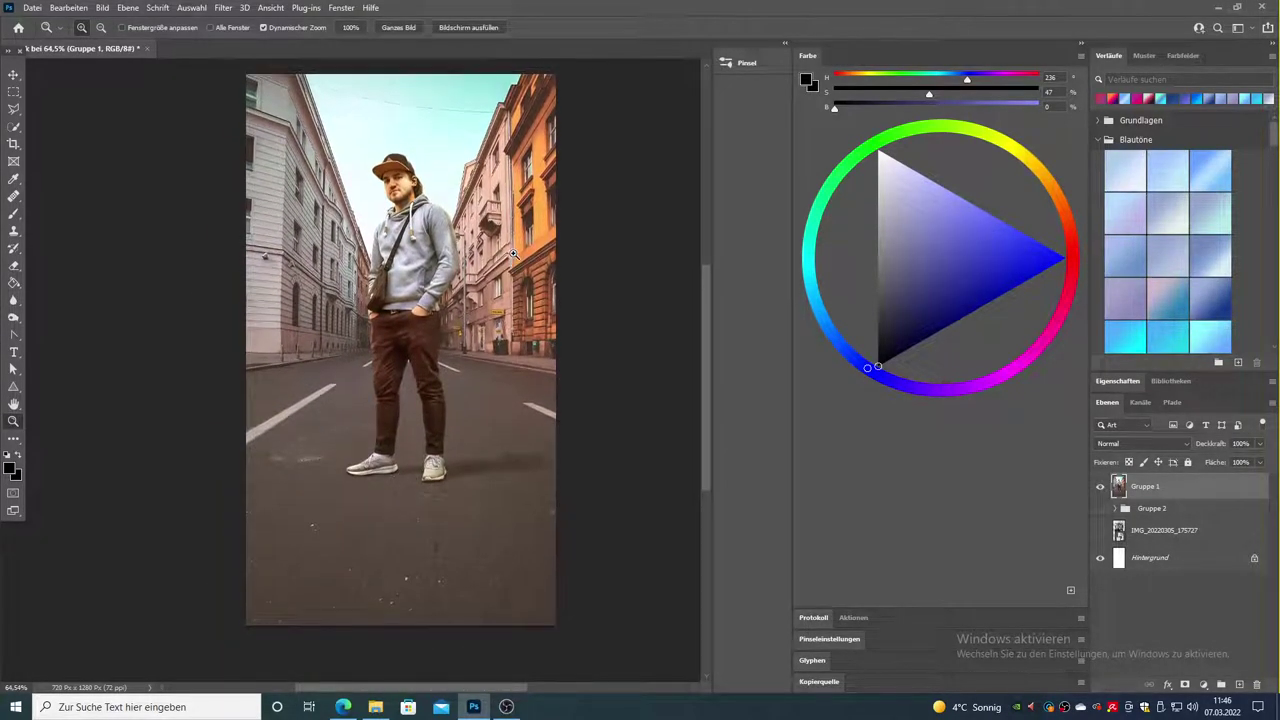
{"action": "scroll", "coordinate": [445, 300], "scroll_direction": "up", "scroll_amount": 2}
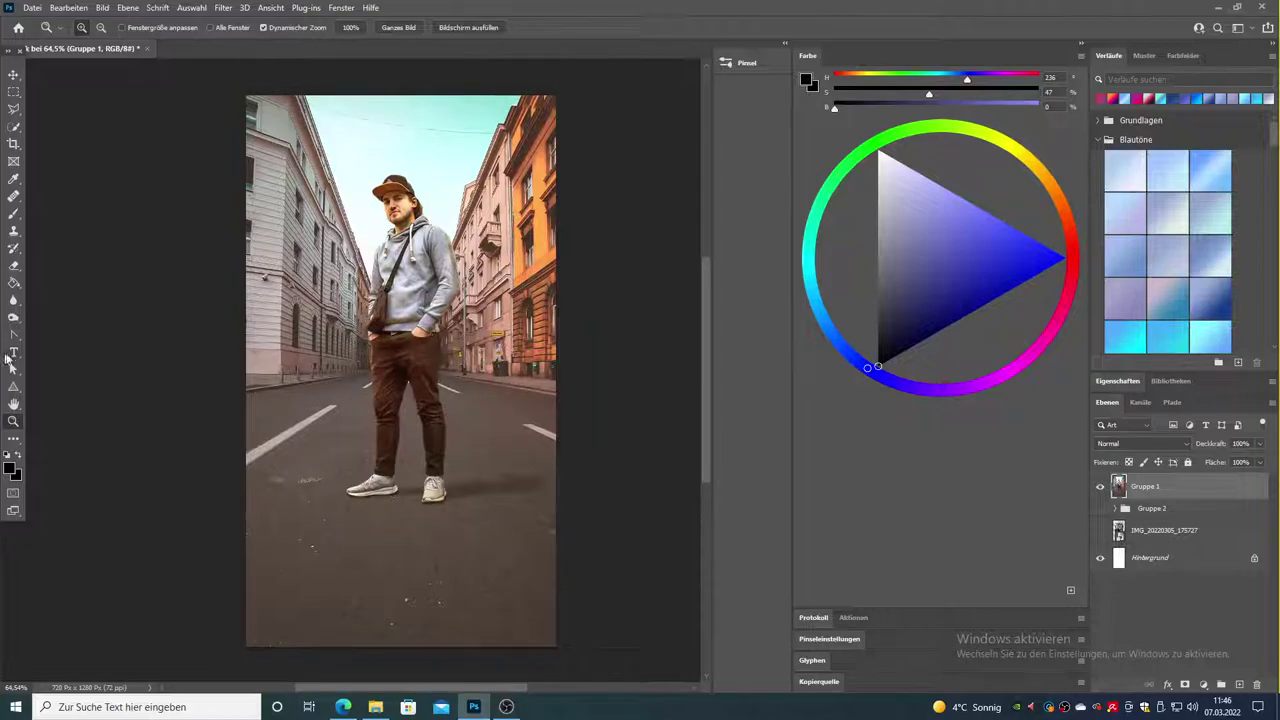
{"action": "left_click", "coordinate": [102, 7]}
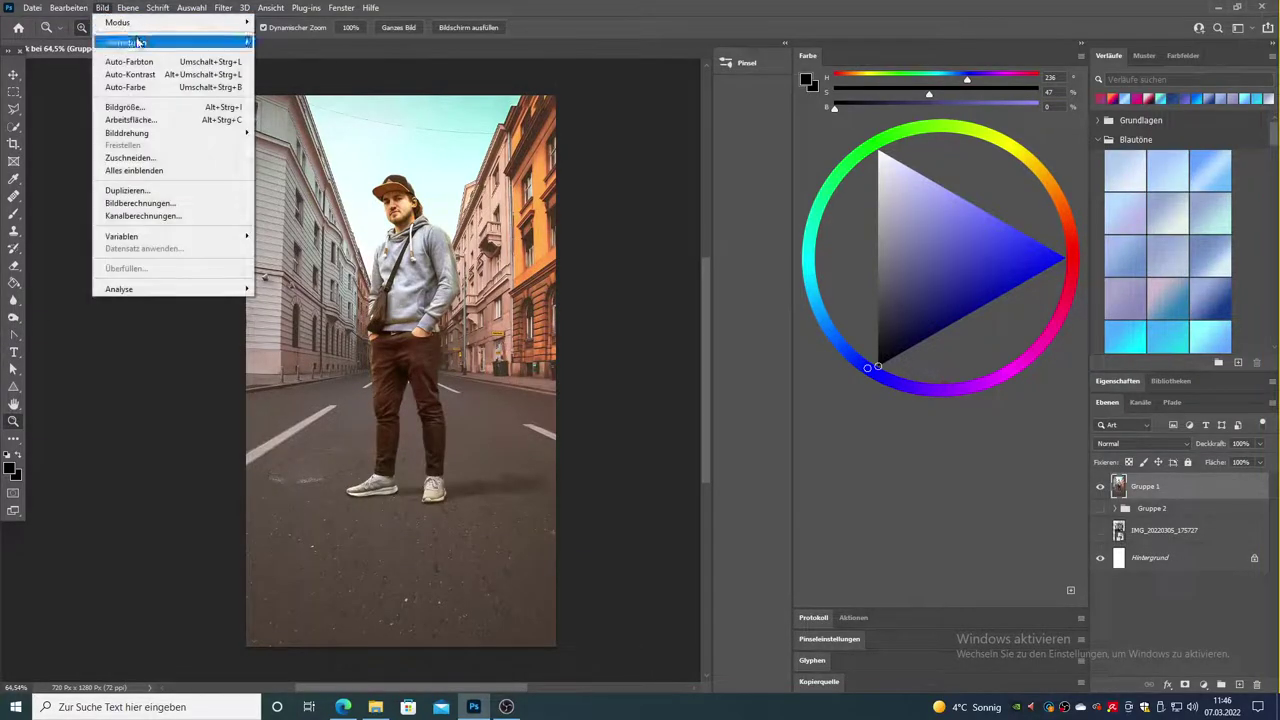
- Set Brightness/Contrast contrast to 24, leaving brightness at 0
{"action": "left_click", "coordinate": [360, 48]}
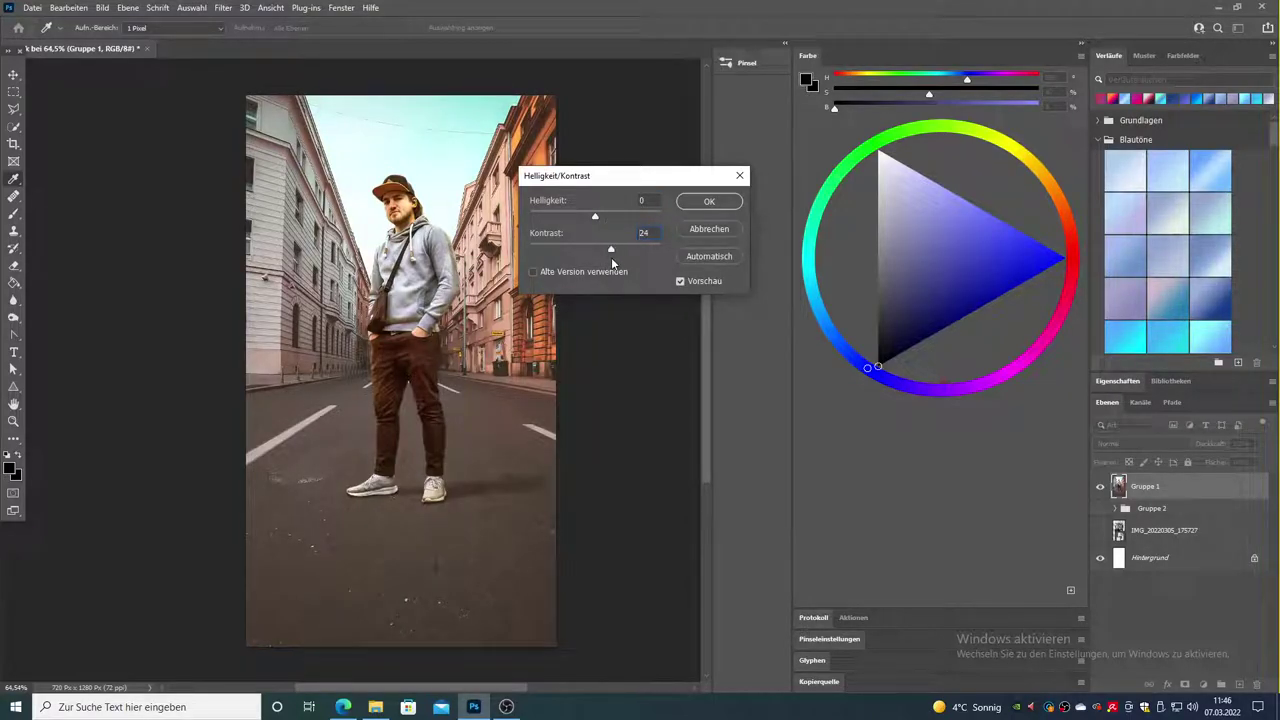
{"action": "left_click_drag", "start_coordinate": [611, 257], "coordinate": [611, 257]}
{"action": "left_click", "coordinate": [707, 203]}
{"action": "key", "text": "z"}
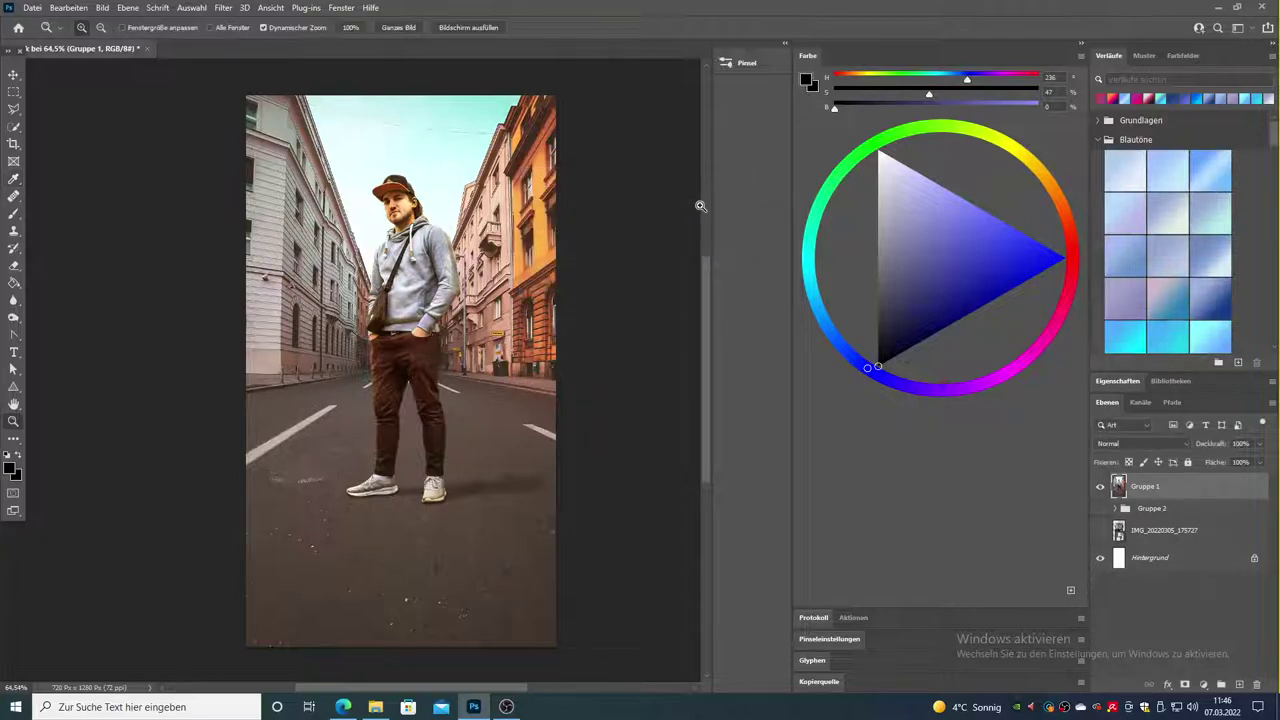
{"action": "left_click", "coordinate": [103, 8]}
{"action": "mouse_move", "coordinate": [126, 42]}
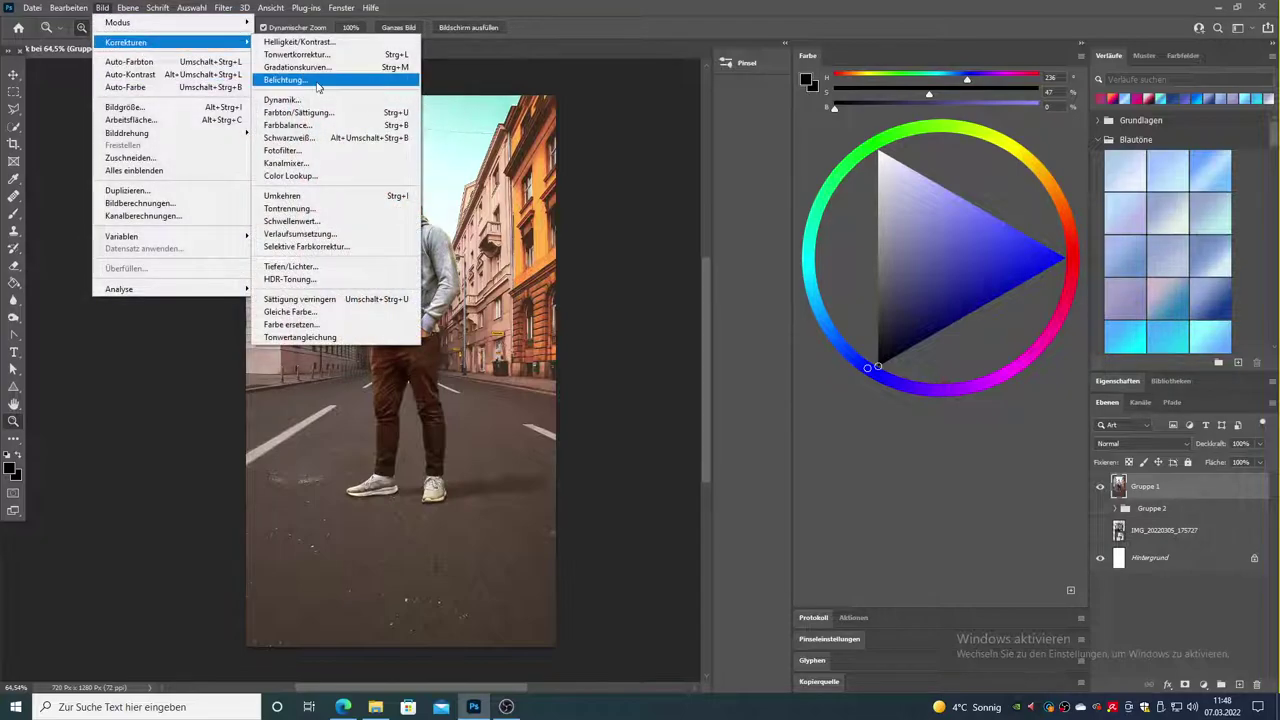
- Apply an Exposure offset of -0,0038 to darken the image very slightly
{"action": "left_click", "coordinate": [285, 79]}
{"action": "left_click_drag", "start_coordinate": [707, 262], "coordinate": [706, 266]}
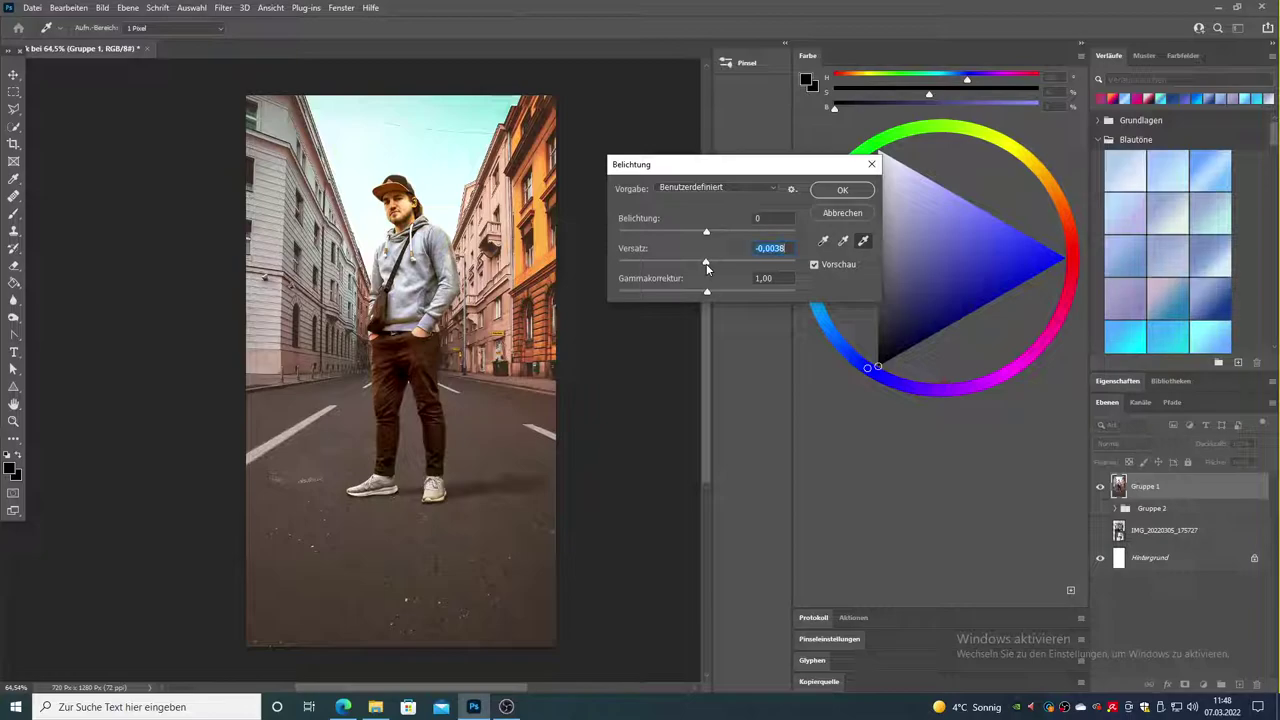
{"action": "left_click", "coordinate": [825, 207]}
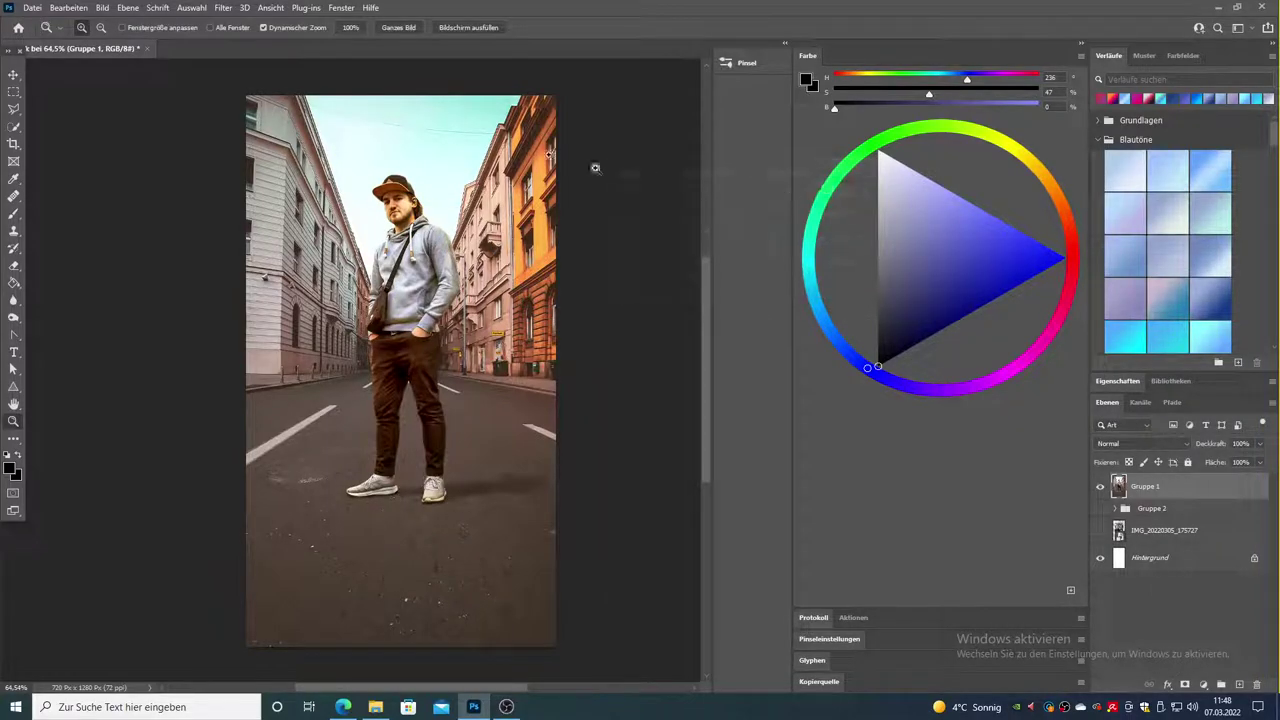
{"action": "left_click", "coordinate": [103, 8]}
{"action": "mouse_move", "coordinate": [126, 42]}
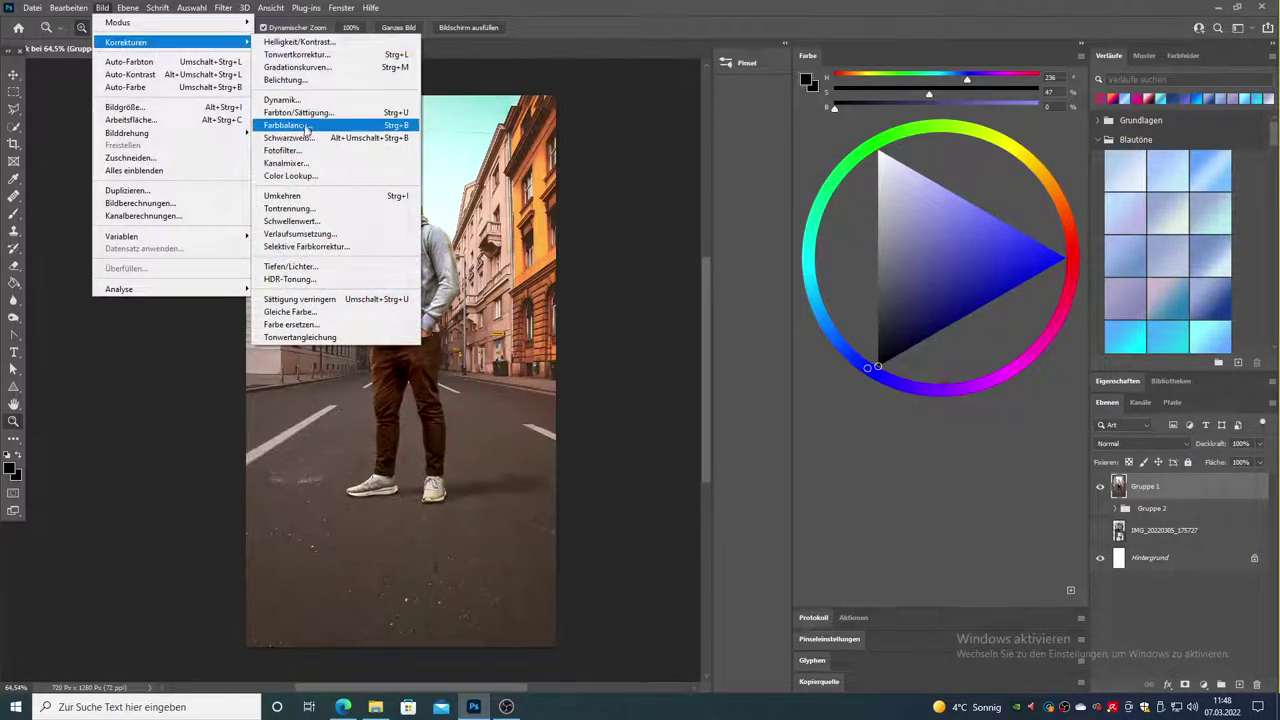
- Apply a Vibrance adjustment of +34 with saturation -10 to Gruppe 1
{"action": "left_click", "coordinate": [291, 104]}
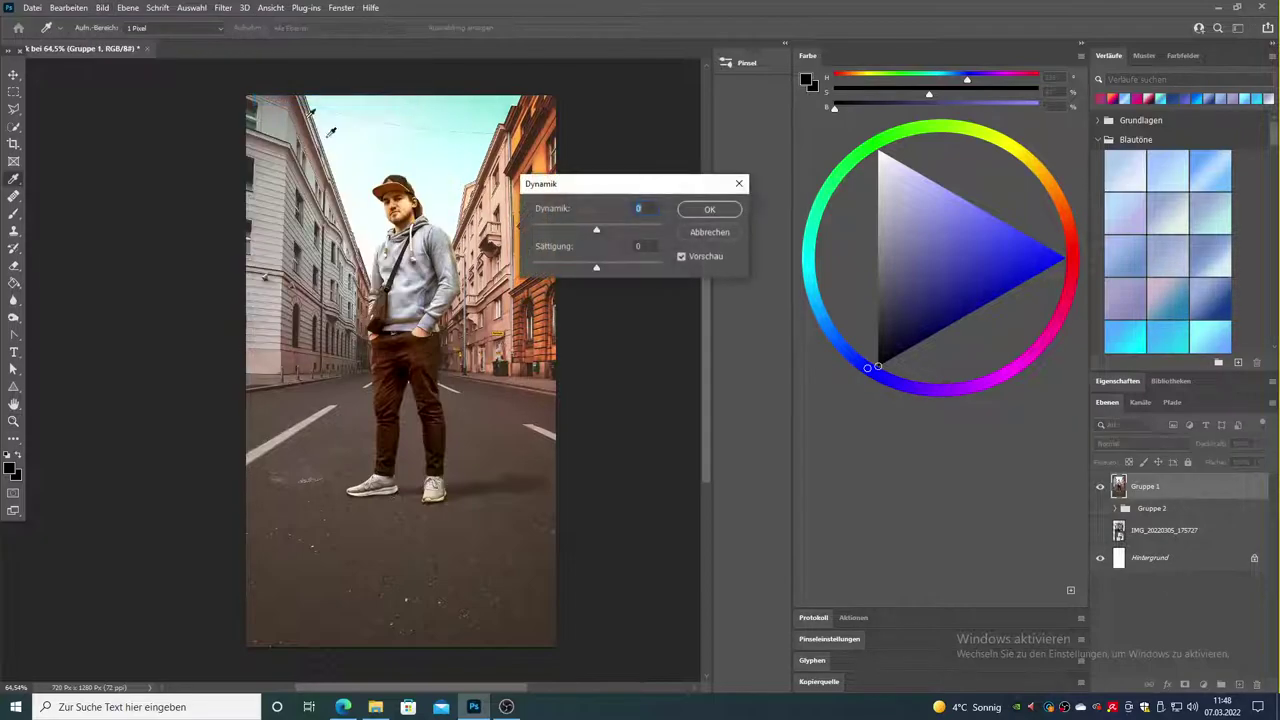
{"action": "type", "text": "45"}
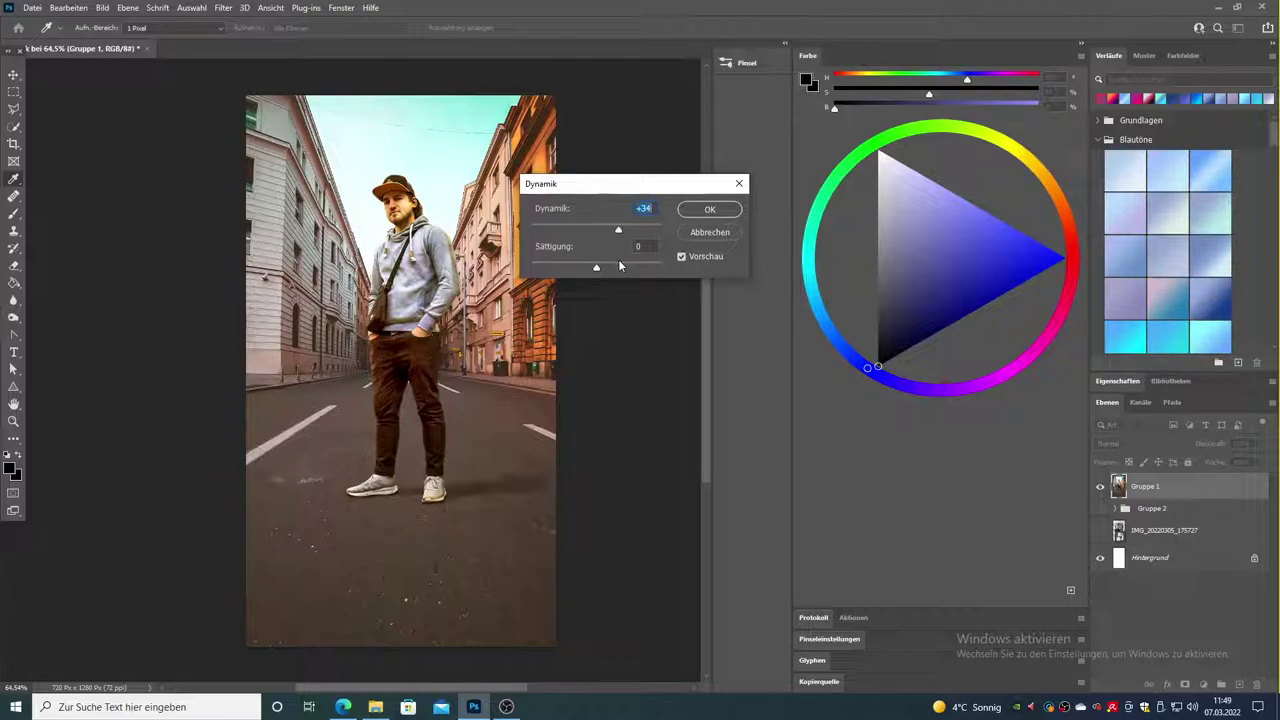
{"action": "left_click", "coordinate": [597, 269]}
{"action": "left_click", "coordinate": [710, 210]}
{"action": "key", "text": "z"}
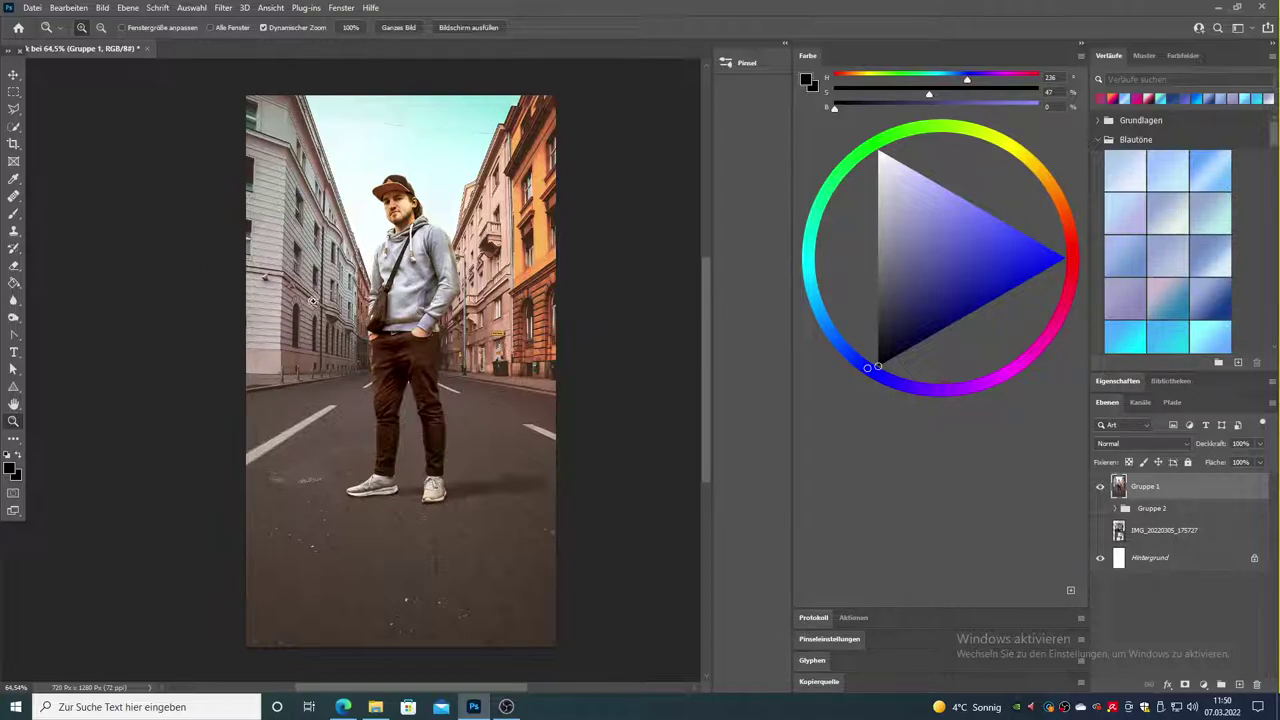
- Apply a Hue/Saturation adjustment with saturation at +19 to Gruppe 1
{"action": "left_click", "coordinate": [100, 8]}
{"action": "mouse_move", "coordinate": [126, 42]}
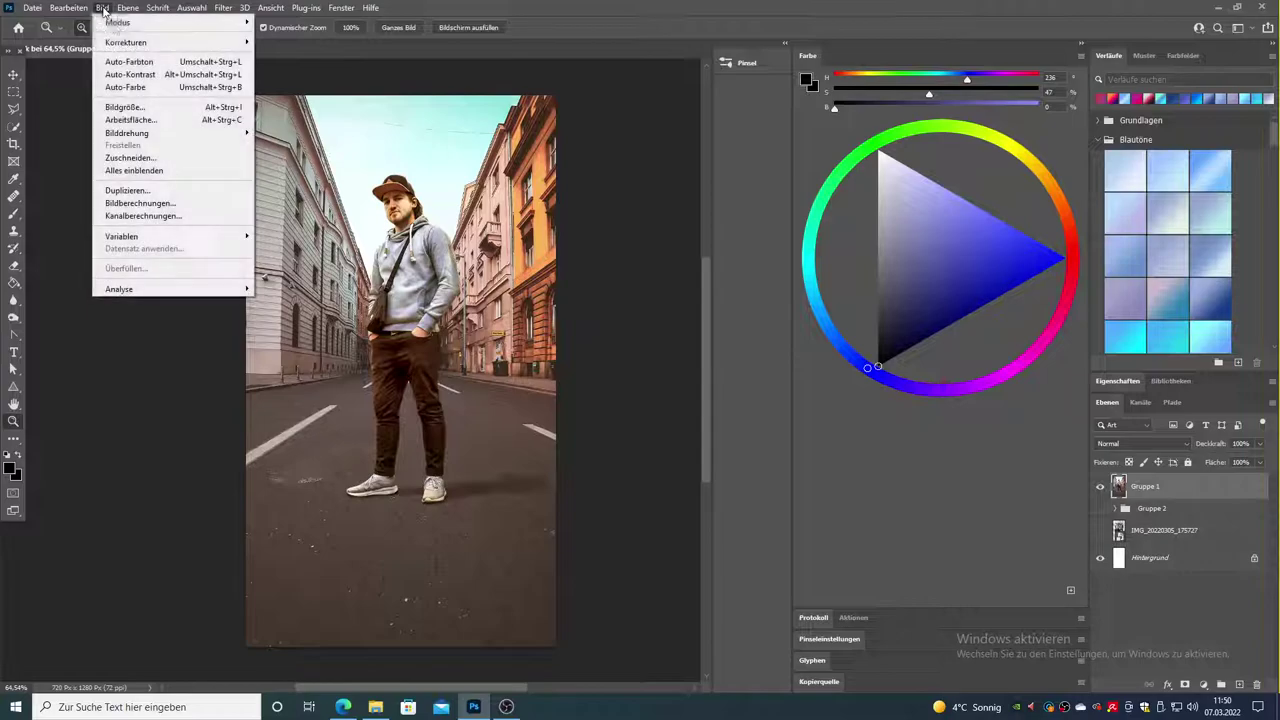
{"action": "left_click", "coordinate": [308, 113]}
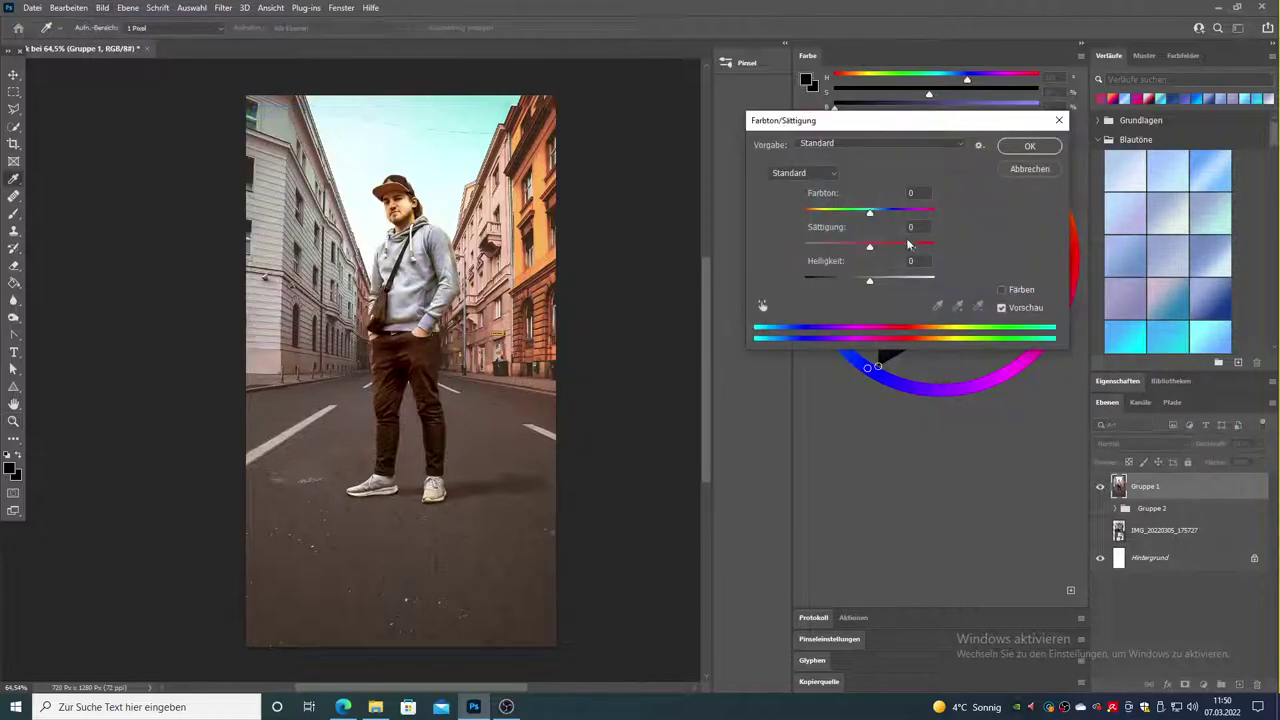
{"action": "left_click_drag", "start_coordinate": [869, 247], "coordinate": [888, 250]}
{"action": "left_click_drag", "start_coordinate": [884, 250], "coordinate": [882, 252]}
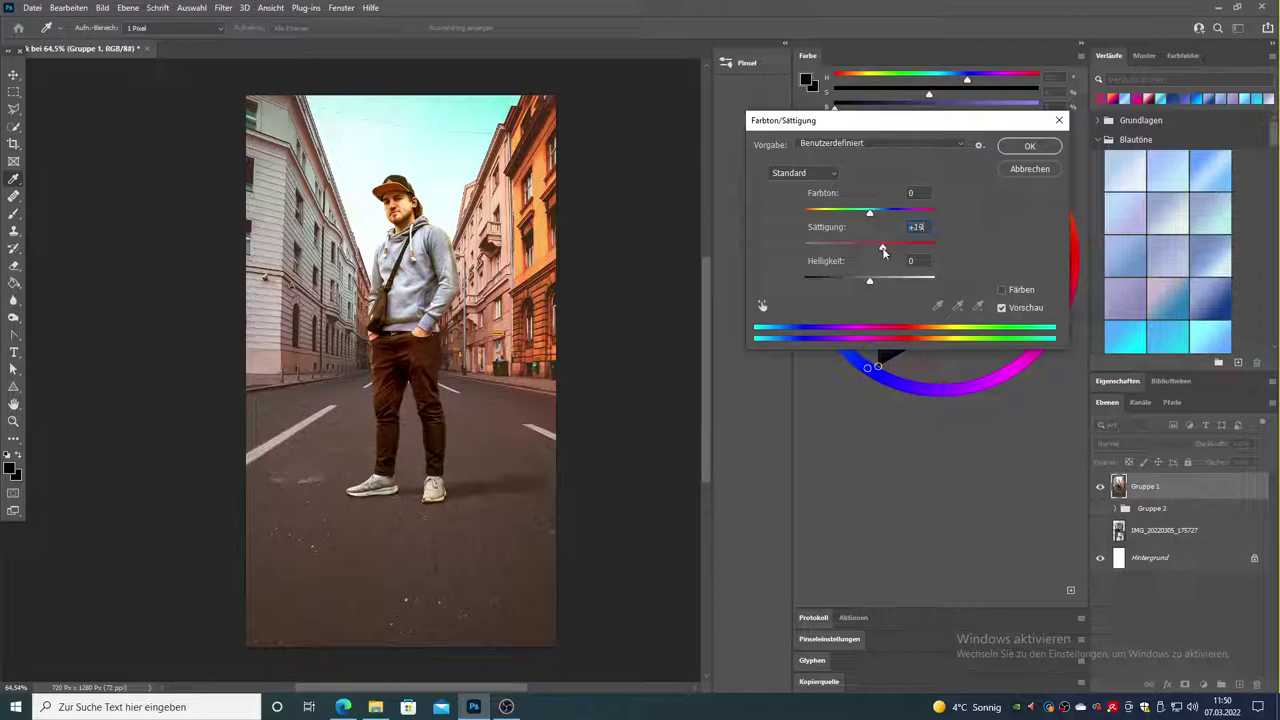
{"action": "left_click", "coordinate": [1029, 146]}
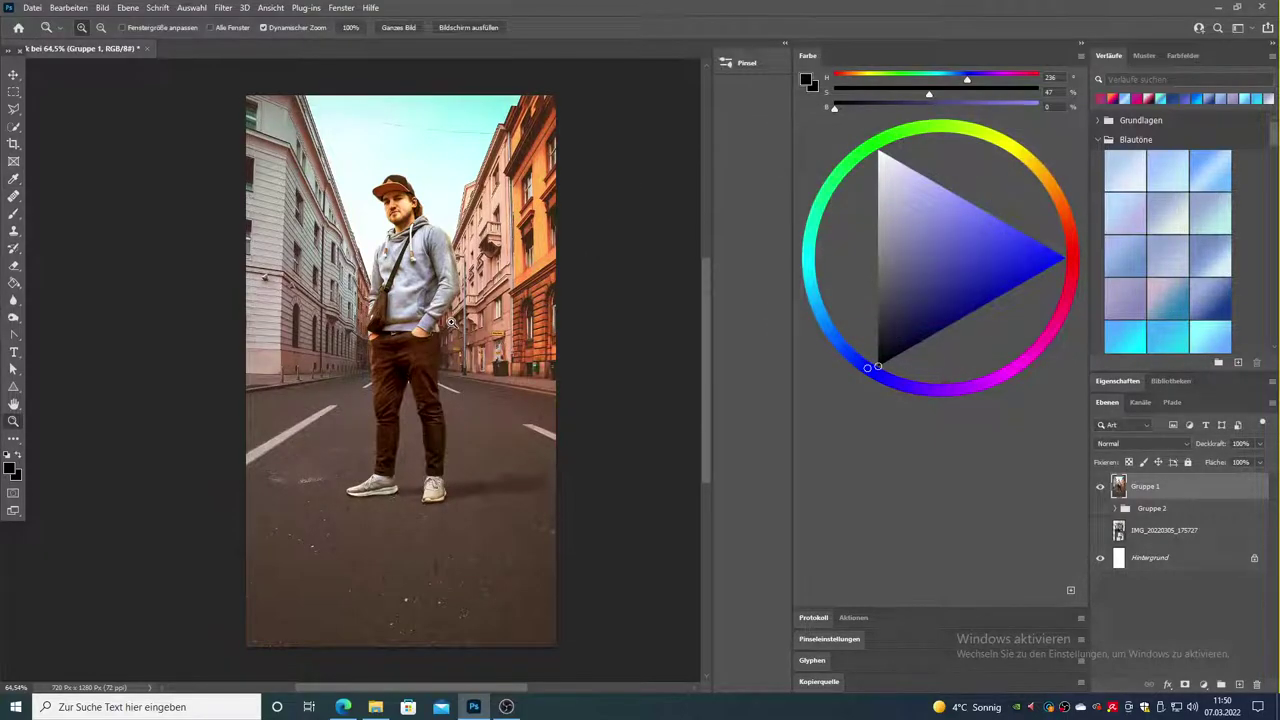
- Zoom out to about 41% to see the whole street composite
{"action": "left_click_drag", "start_coordinate": [490, 318], "coordinate": [440, 320]}
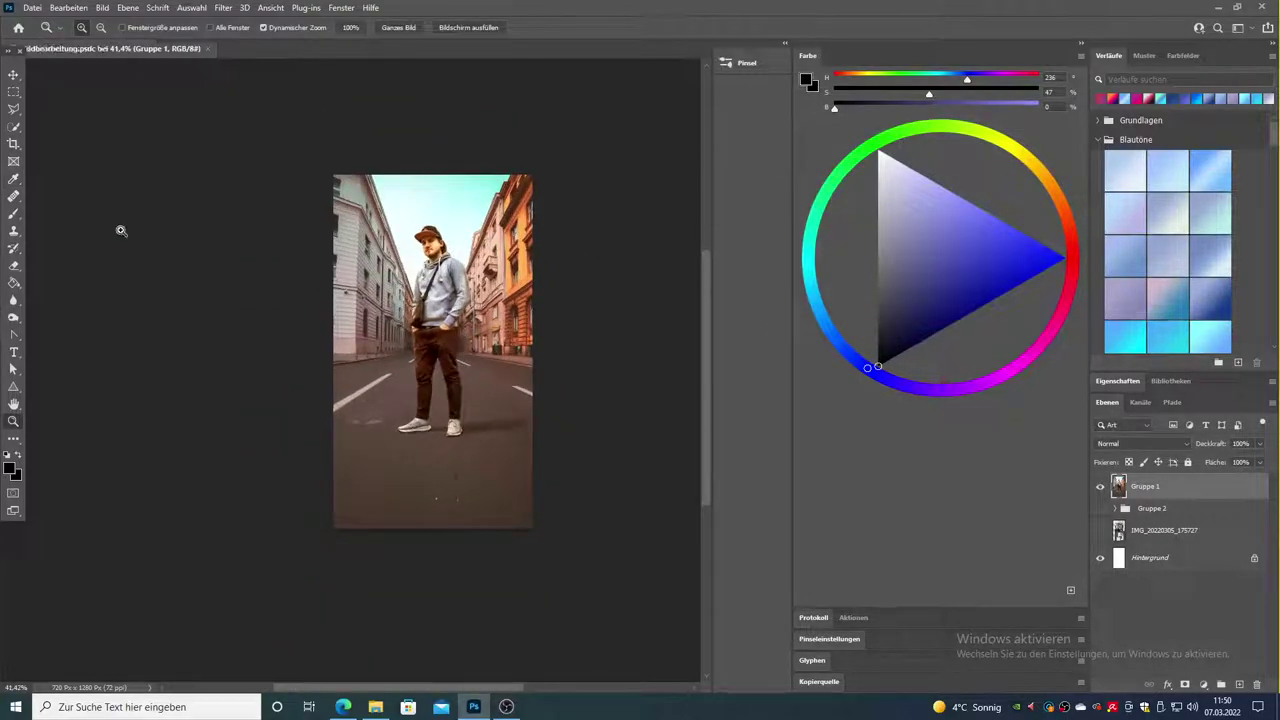